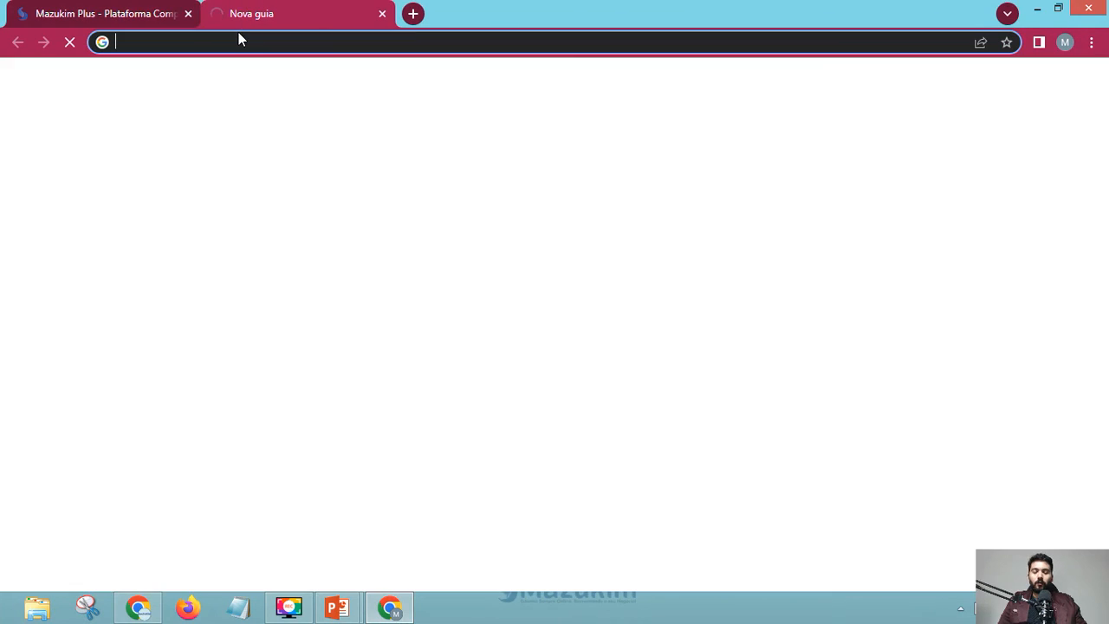
# - Load tagmanager.google.com in the new browser tab
pyautogui.write('g')
pyautogui.press('BackSpace')
pyautogui.write('tagm')
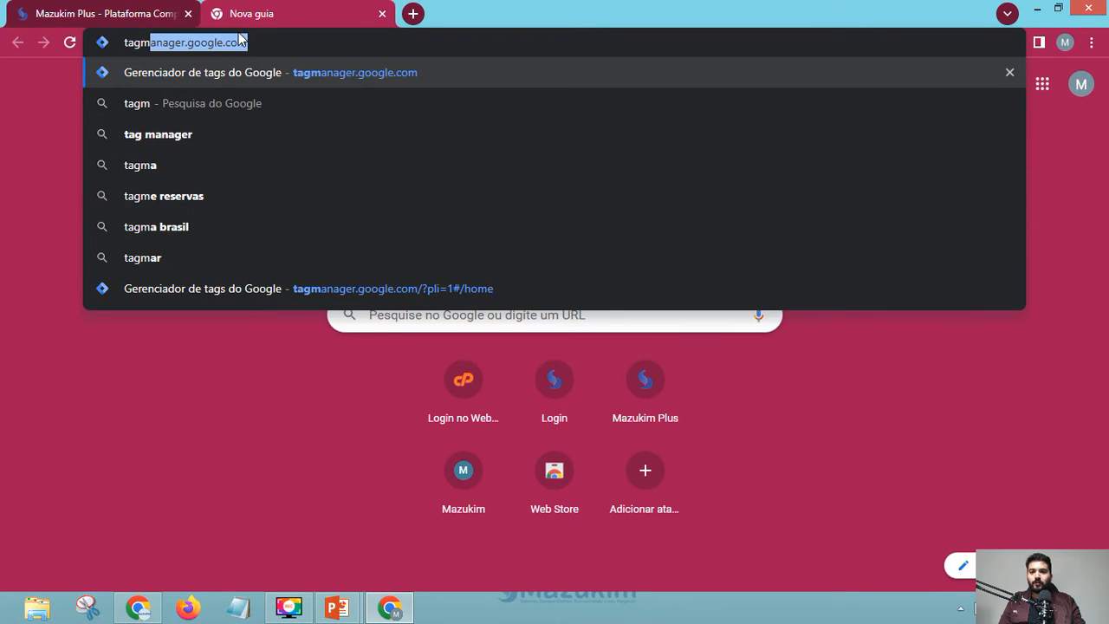
pyautogui.press('Return')
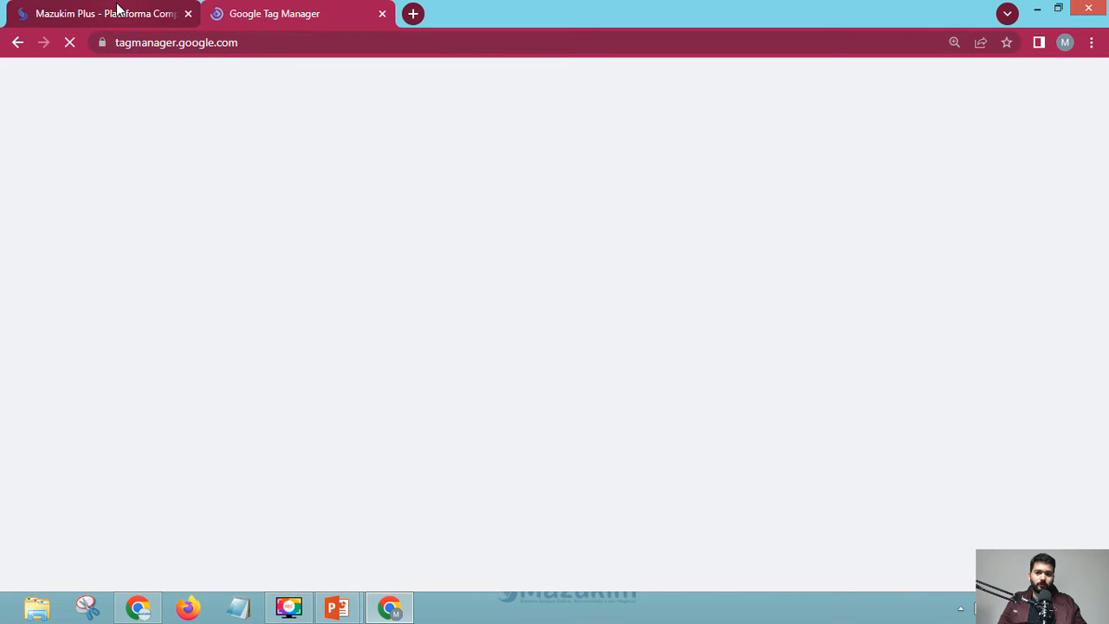
# - Back on Mazukim Plus, cycle the homepage banner through Adobe Illustrator and back to Google Ads
pyautogui.click(113, 11)
pyautogui.scroll(-2, 468, 295)
pyautogui.scroll(1, 490, 318)
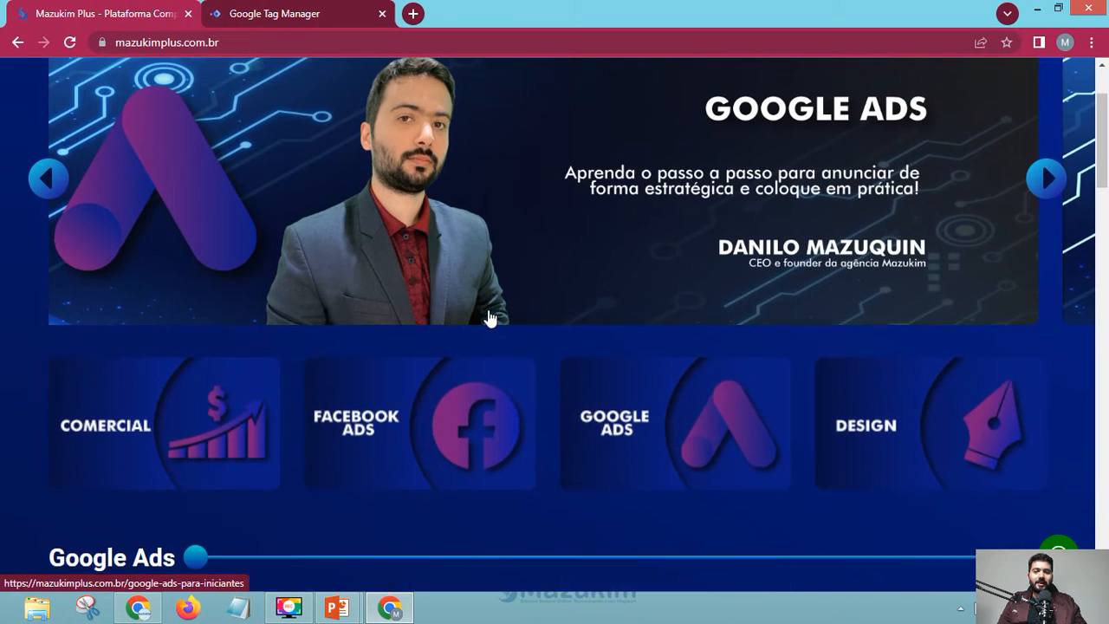
pyautogui.scroll(2, 490, 318)
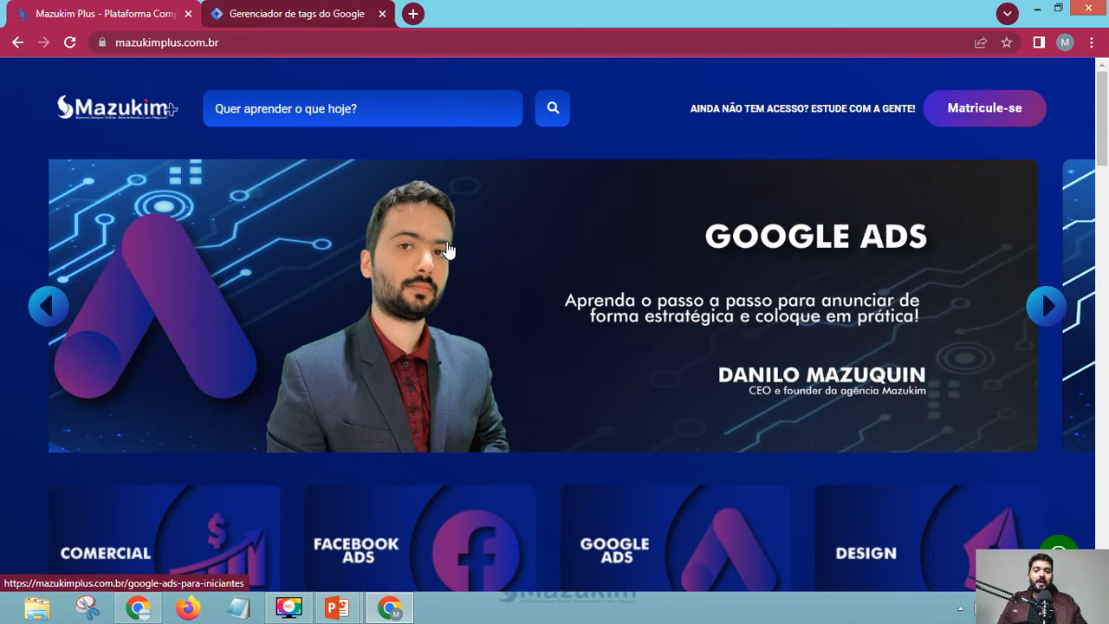
pyautogui.click(1046, 308)
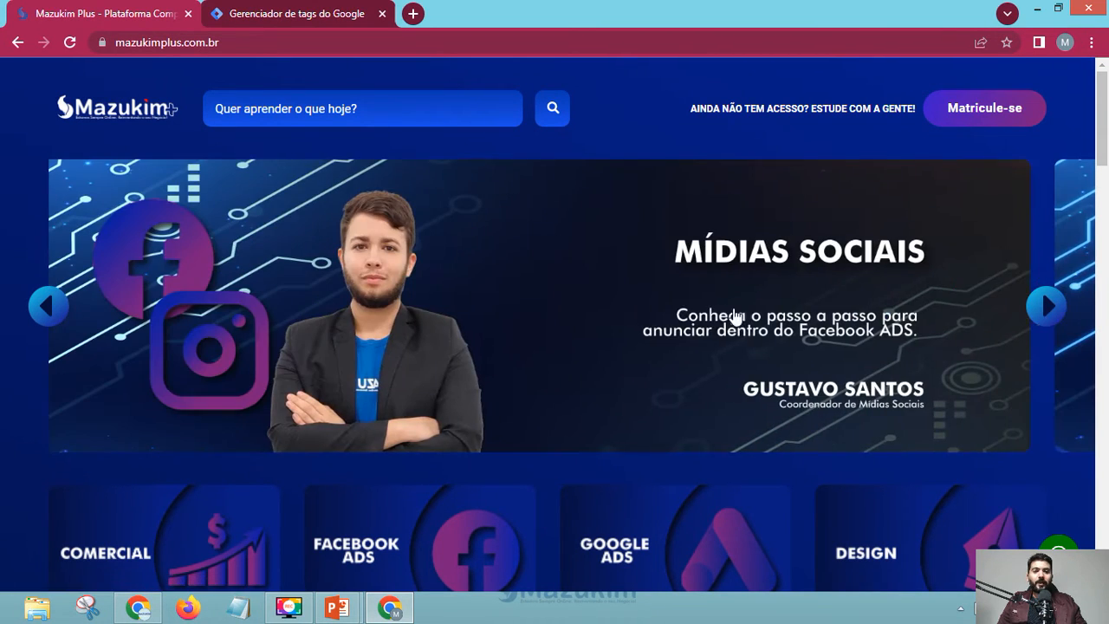
pyautogui.click(1048, 308)
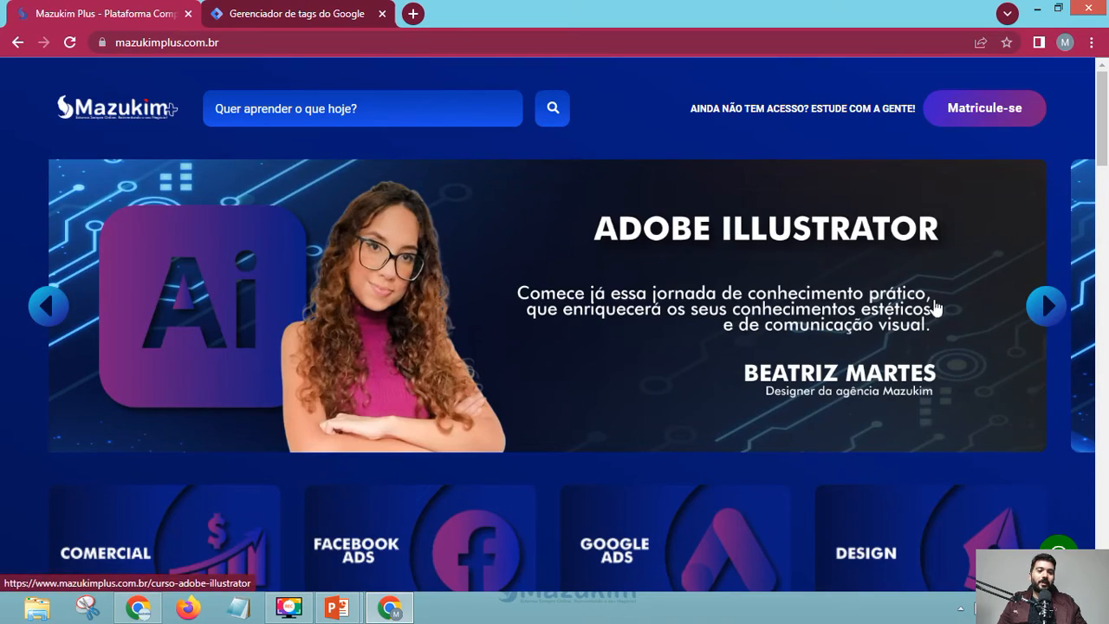
pyautogui.click(1047, 305)
# - Scroll through the Mazukim Plus homepage course rows
pyautogui.scroll(-3, 366, 343)
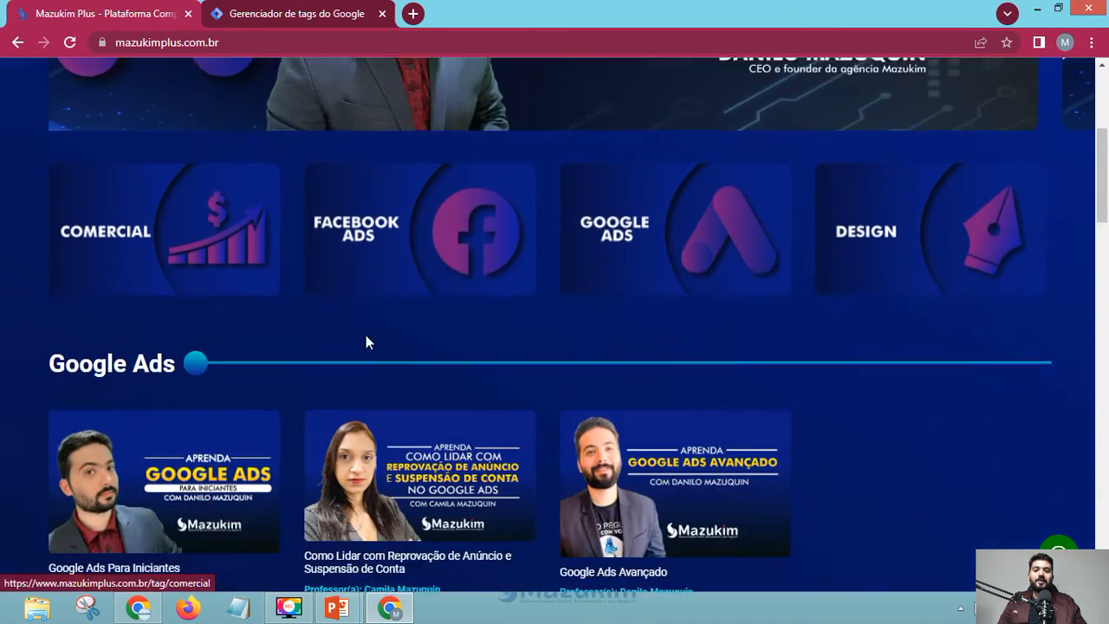
pyautogui.scroll(-6, 365, 343)
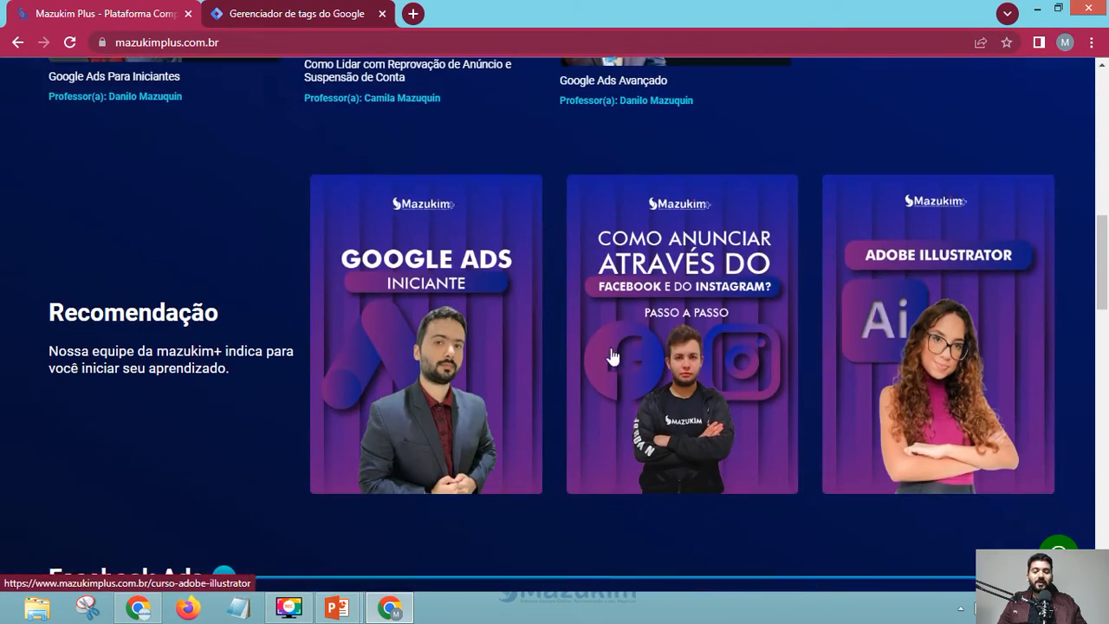
pyautogui.scroll(-7, 292, 317)
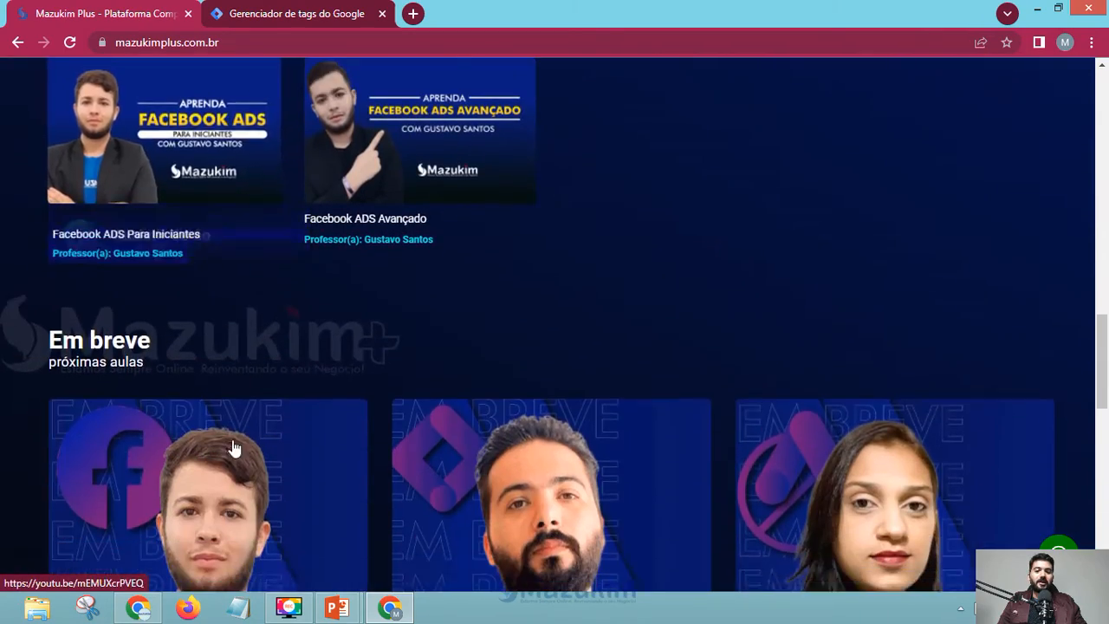
pyautogui.scroll(-10, 232, 448)
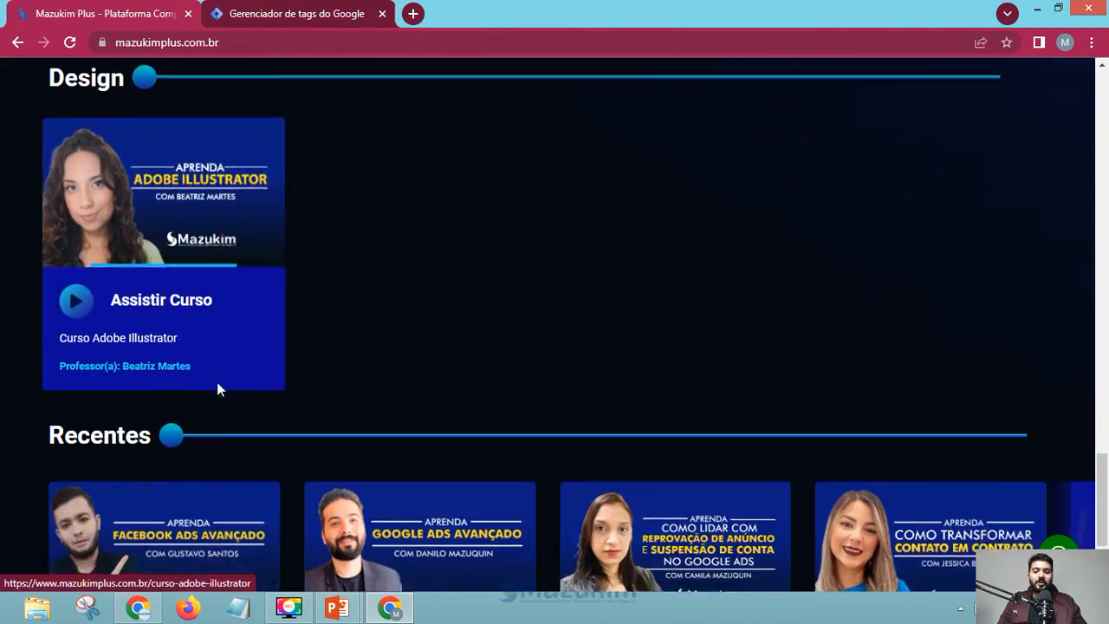
pyautogui.scroll(-3, 217, 390)
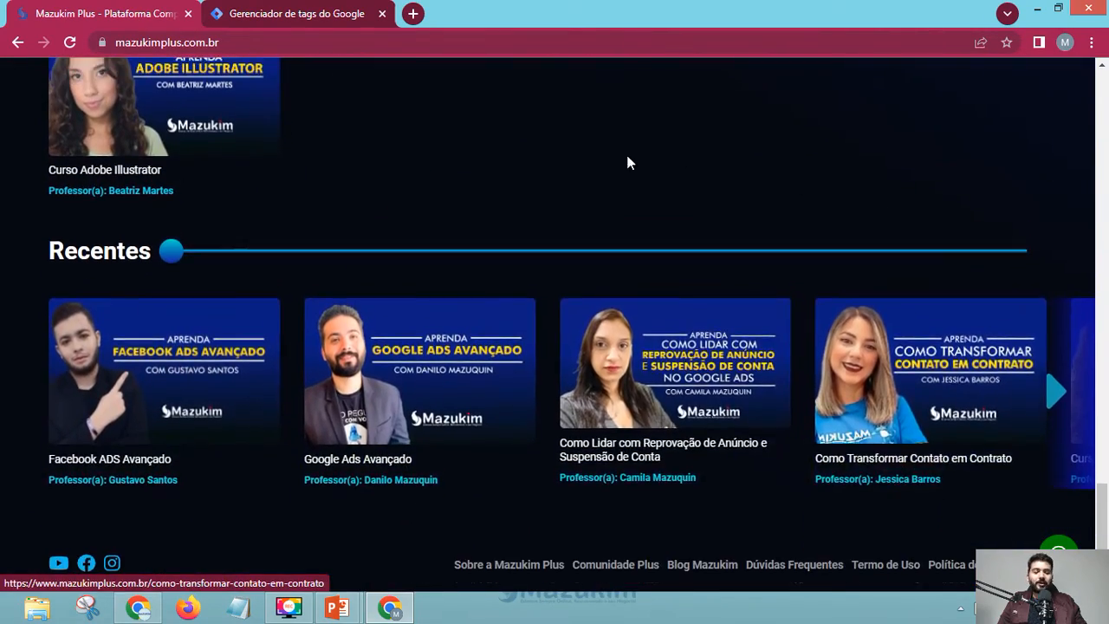
pyautogui.scroll(12, 604, 220)
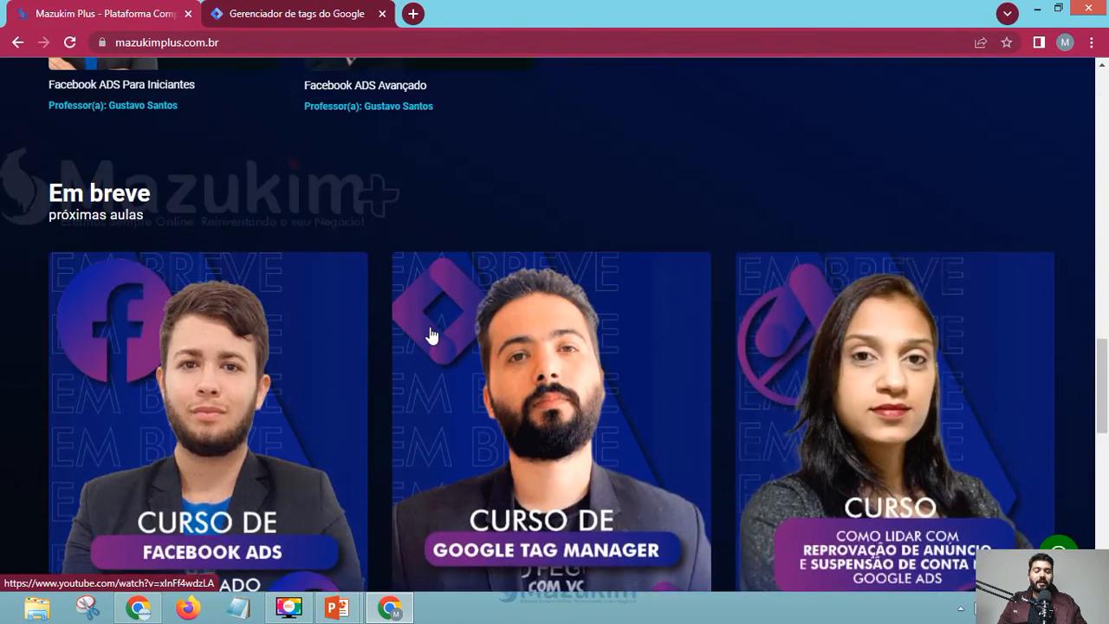
pyautogui.scroll(10, 519, 327)
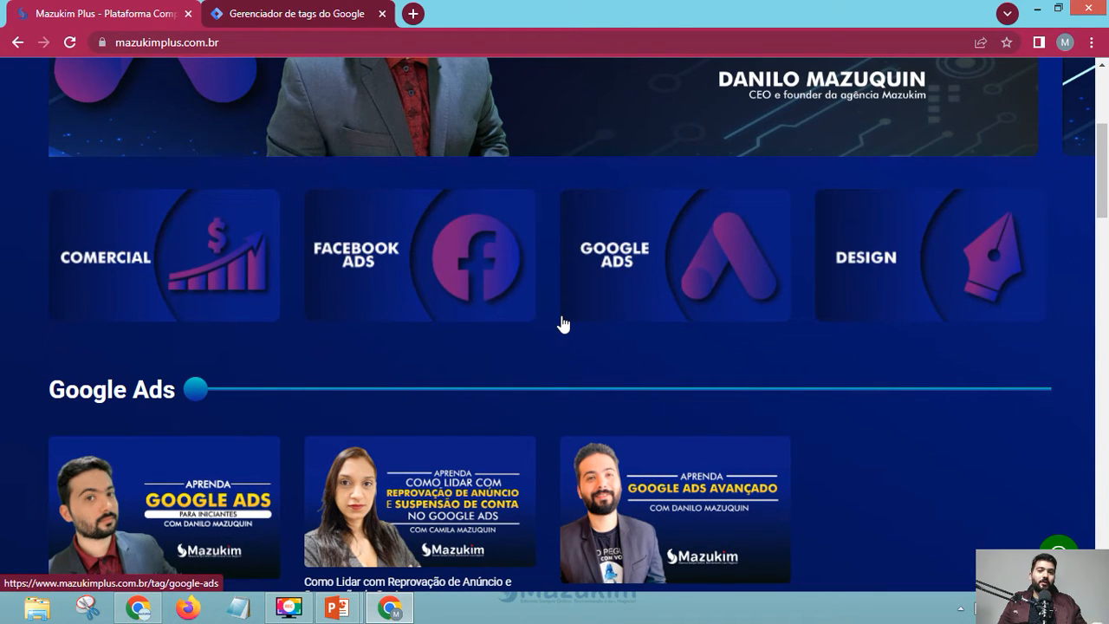
pyautogui.scroll(-1, 563, 324)
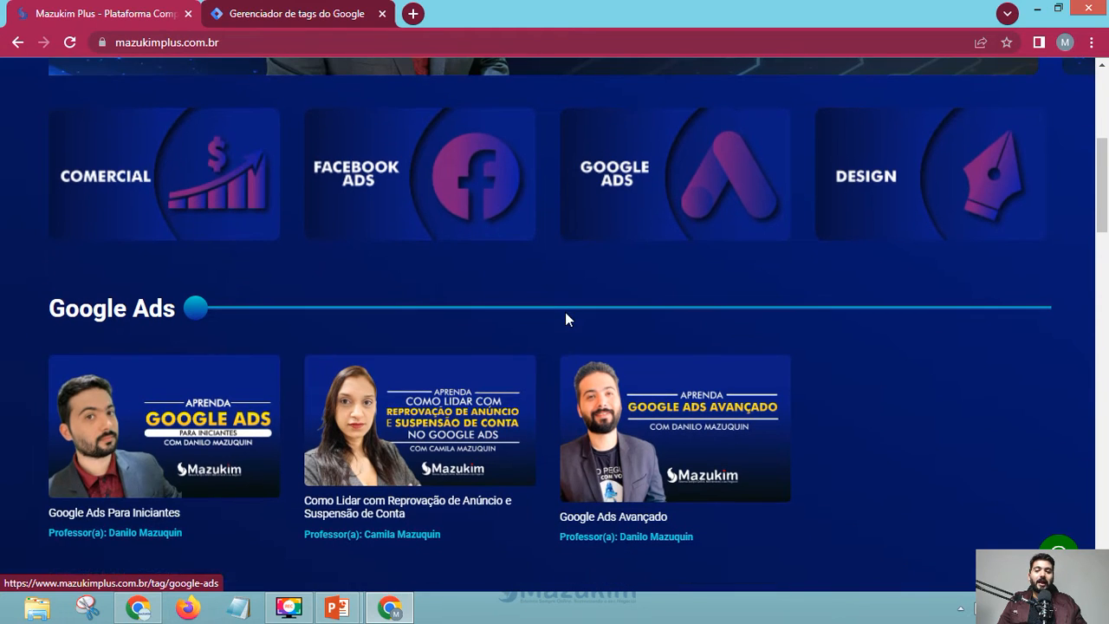
pyautogui.scroll(-2, 865, 427)
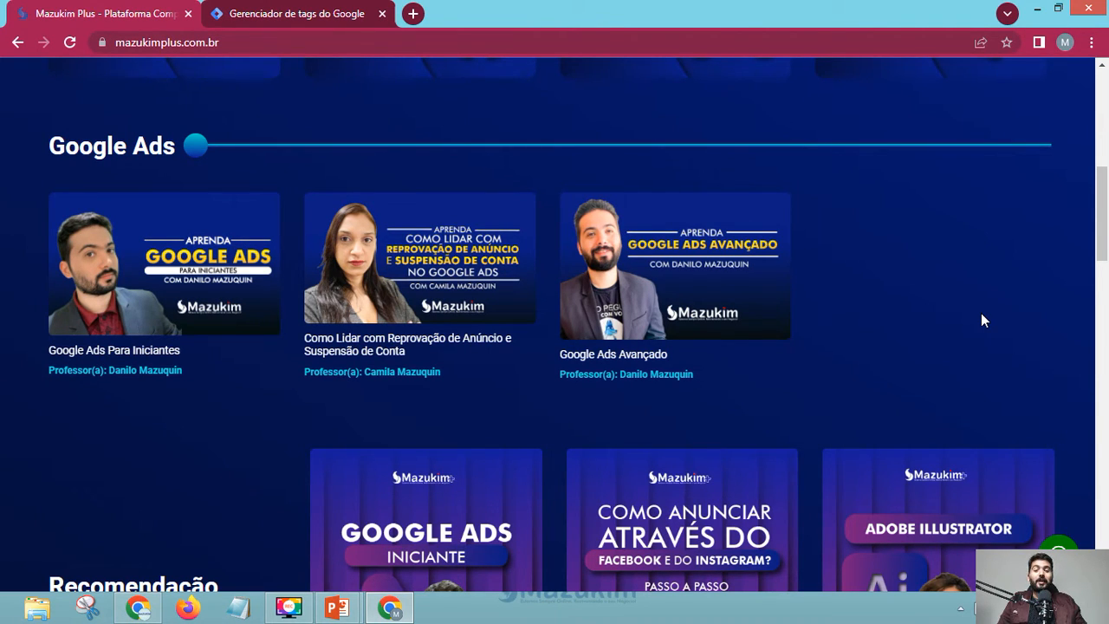
pyautogui.scroll(6, 981, 319)
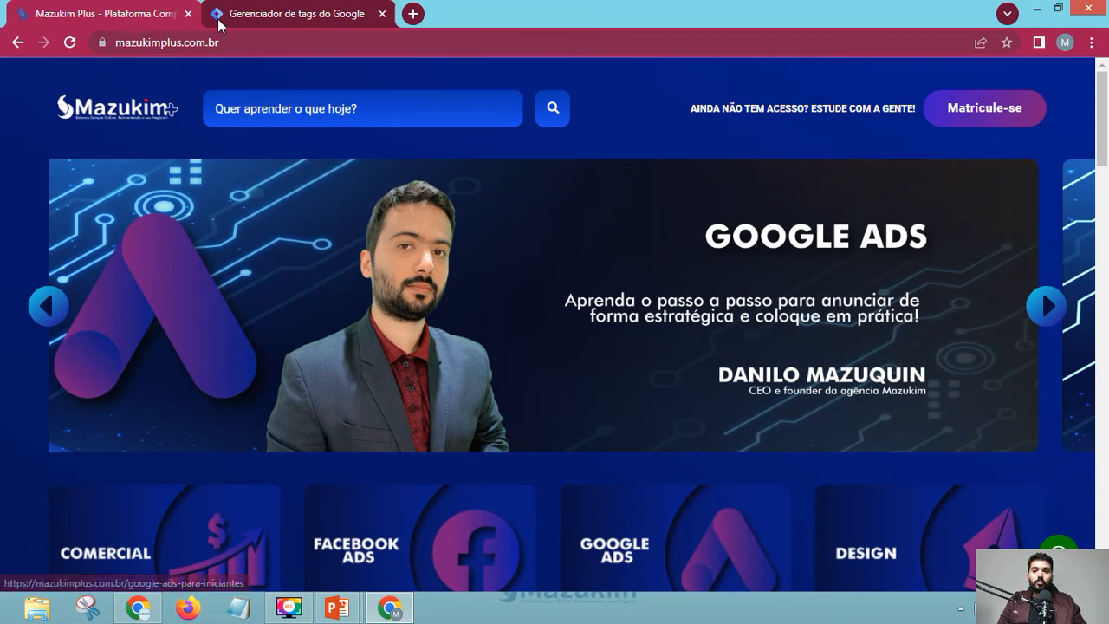
# - Close the Mazukim Plus tab and look over the Tag Manager accounts list
pyautogui.click(188, 15)
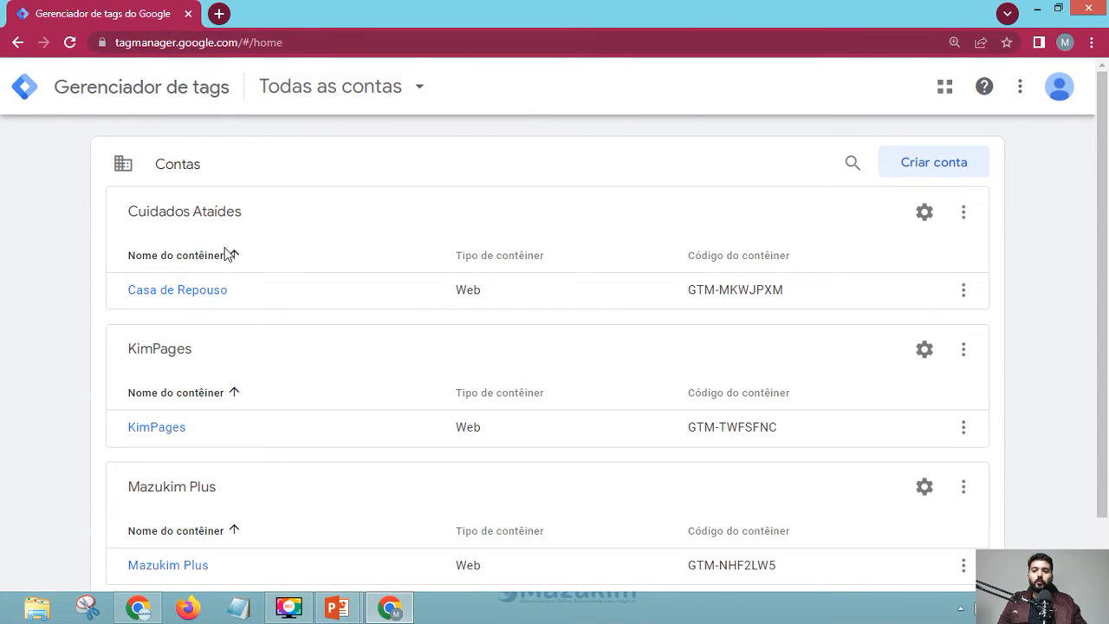
pyautogui.scroll(-1, 277, 275)
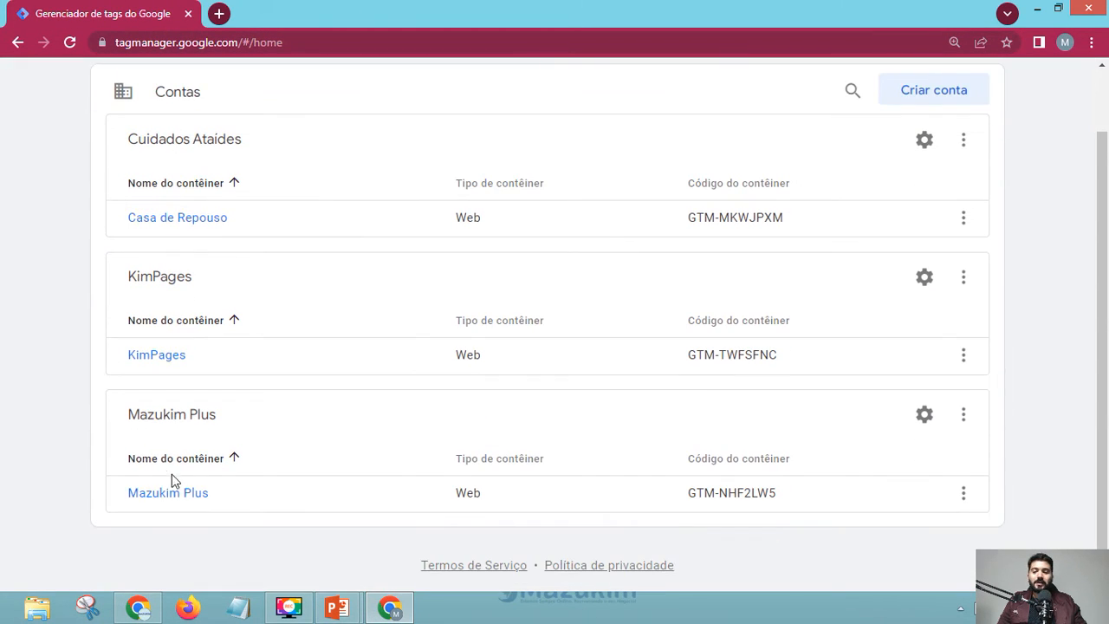
pyautogui.scroll(1, 174, 354)
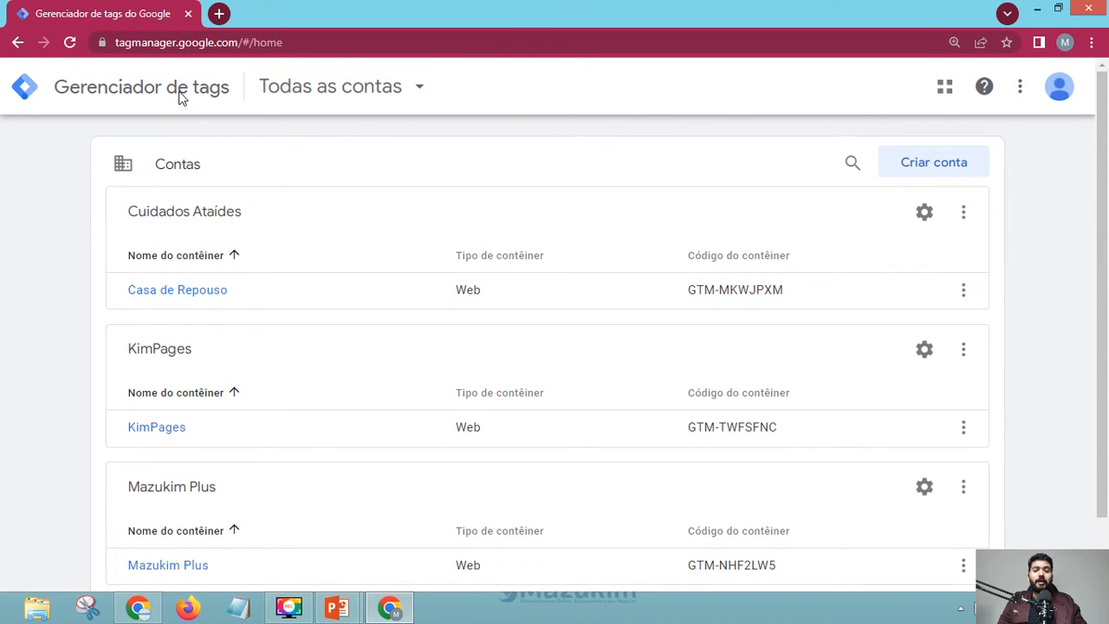
pyautogui.scroll(-2, 178, 289)
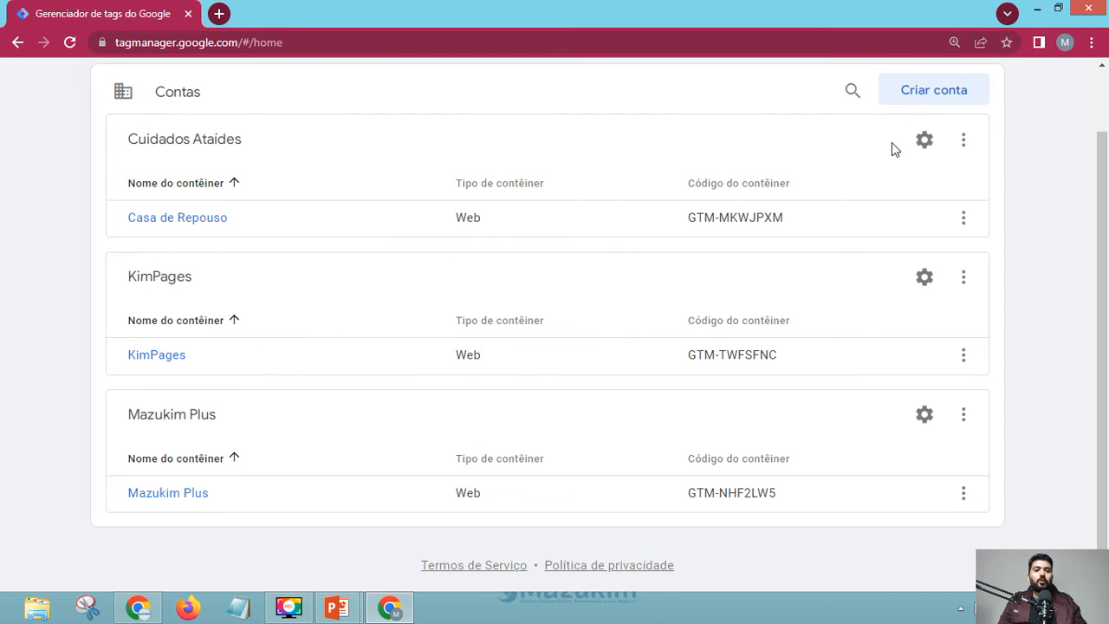
# - Check the signed-in Chrome profile, then start a new account with Criar conta
pyautogui.click(1064, 43)
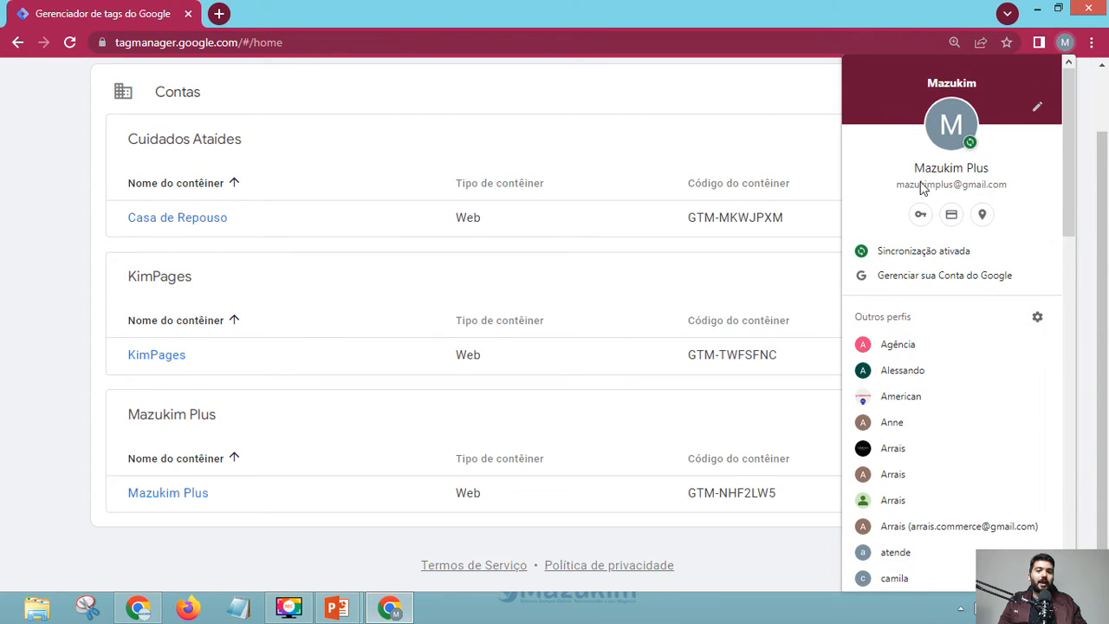
pyautogui.click(585, 90)
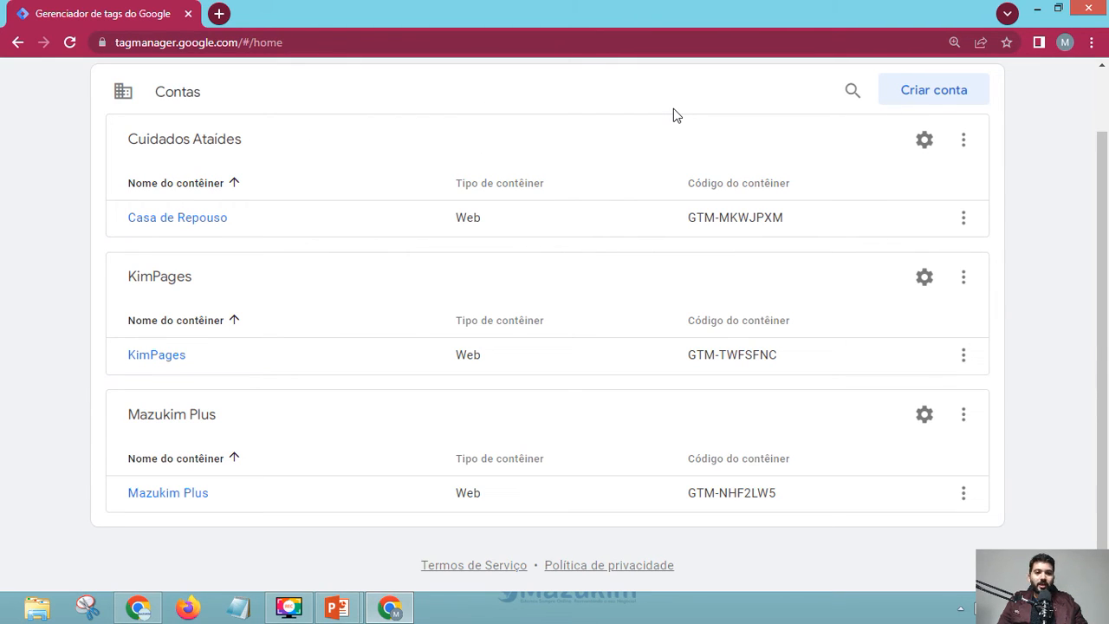
pyautogui.click(931, 92)
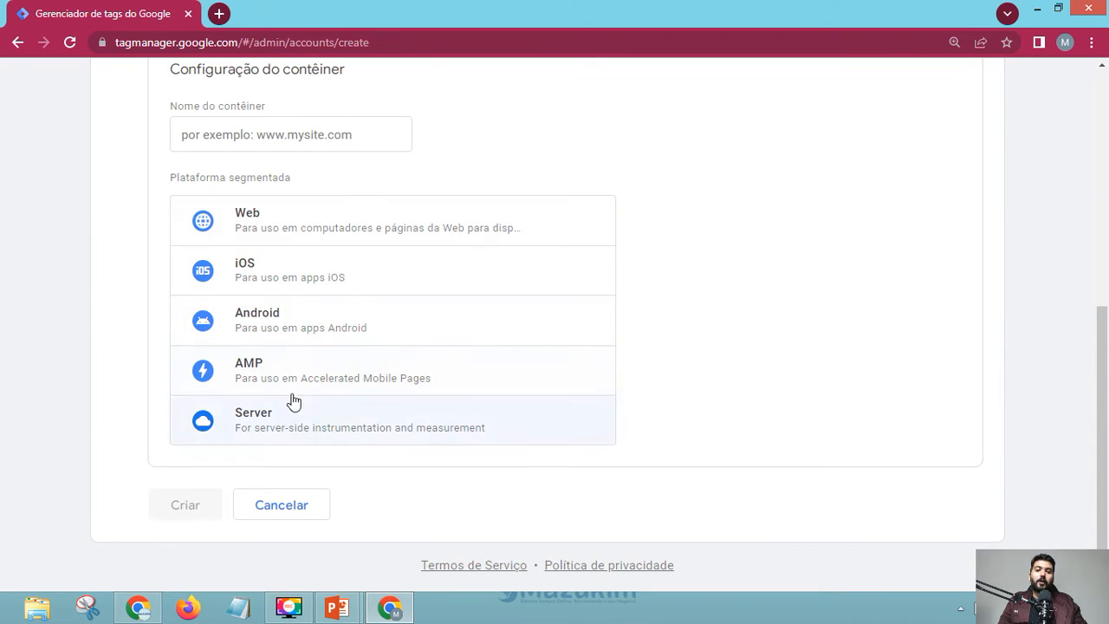
# - Enter 'Aula Google Tag Manager' in the Nome do contêiner field
pyautogui.click(260, 136)
pyautogui.click(84, 148)
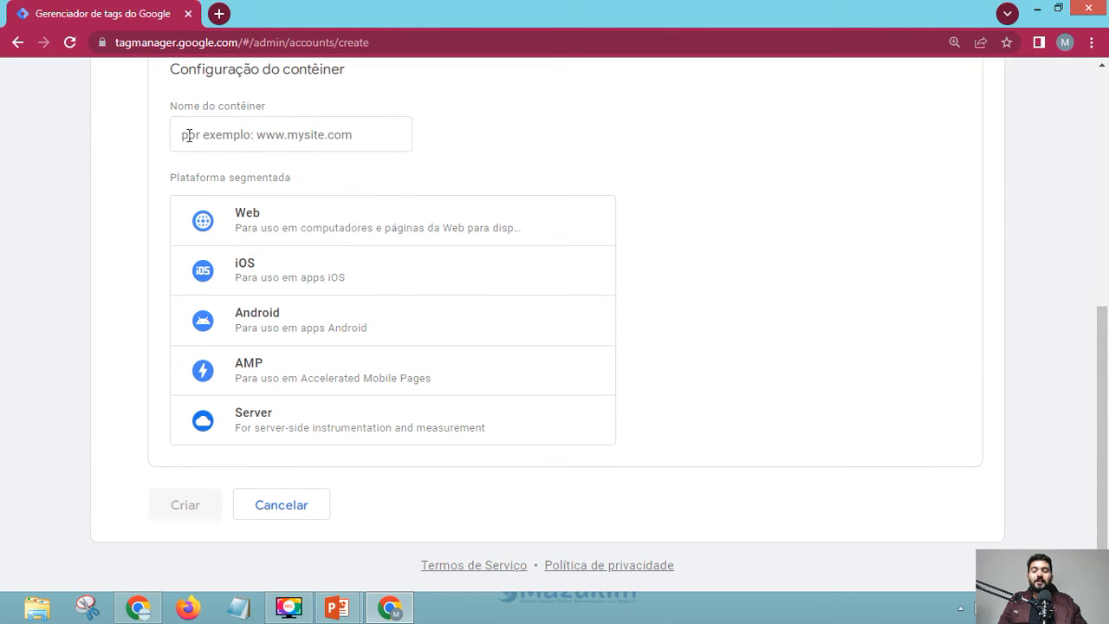
pyautogui.click(199, 135)
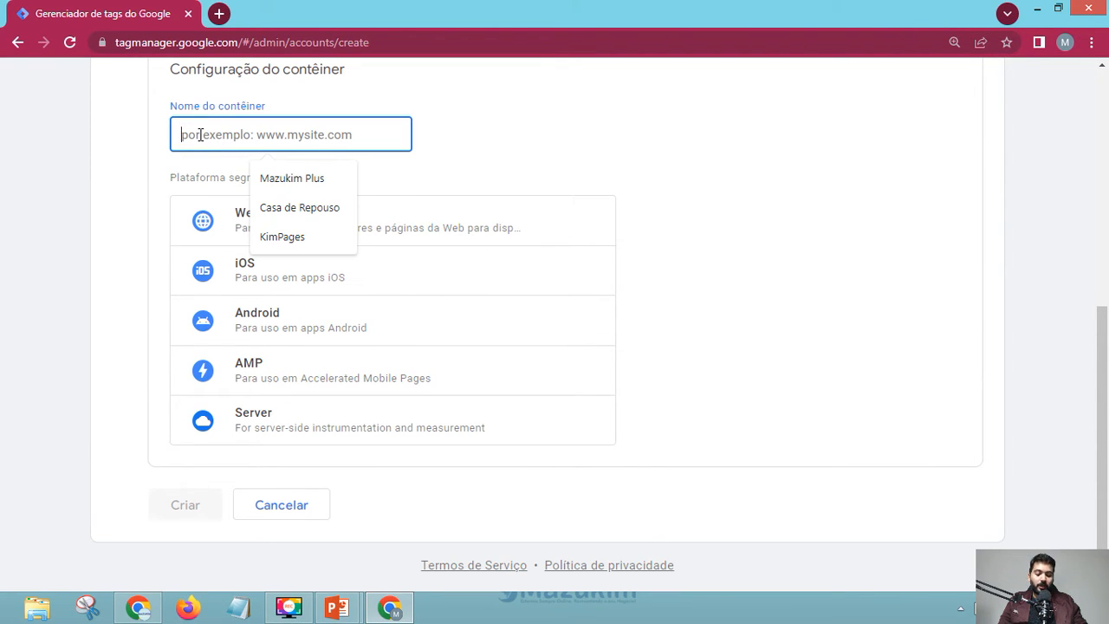
pyautogui.write('Aula Goog')
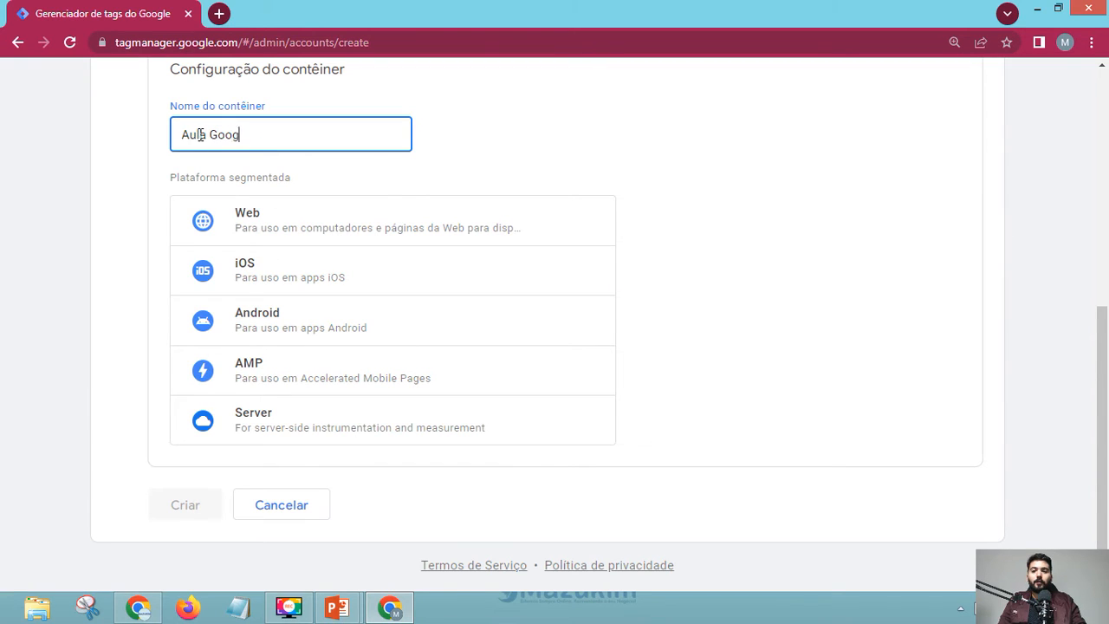
pyautogui.write('le Tag Manager')
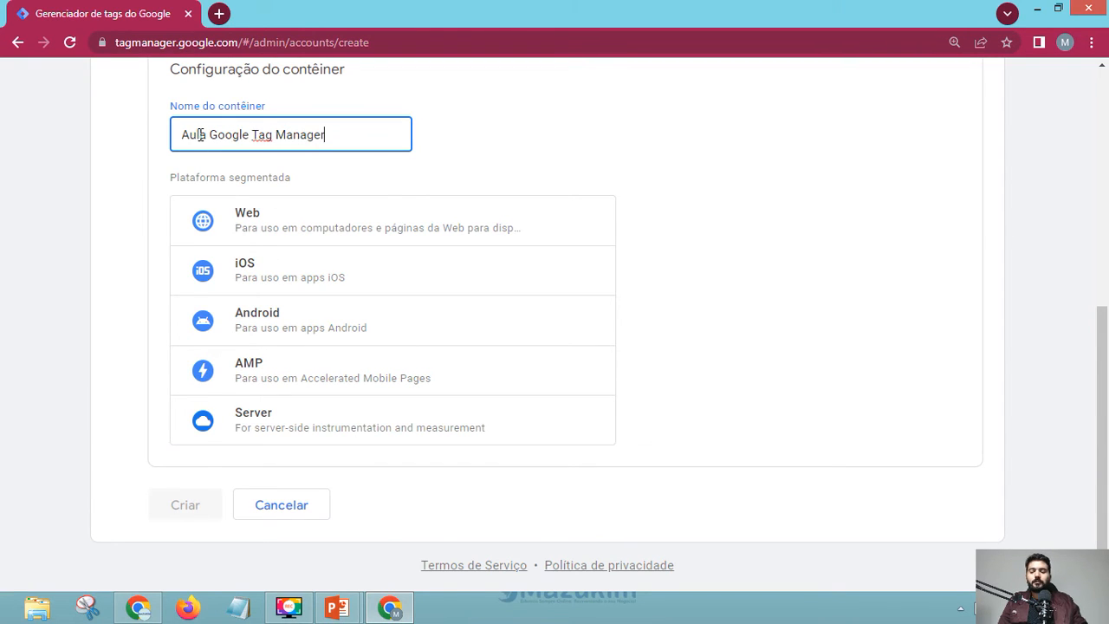
pyautogui.click(133, 177)
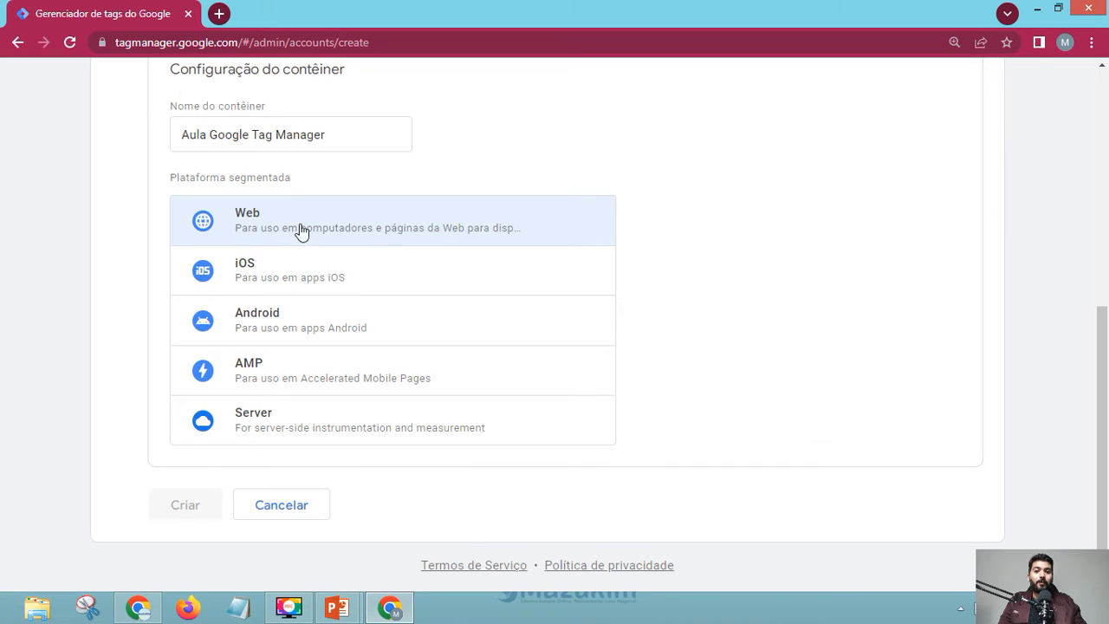
# - Open mazukim.com.br/marketing-plus/ in a new tab and scroll through its sections
pyautogui.click(218, 8)
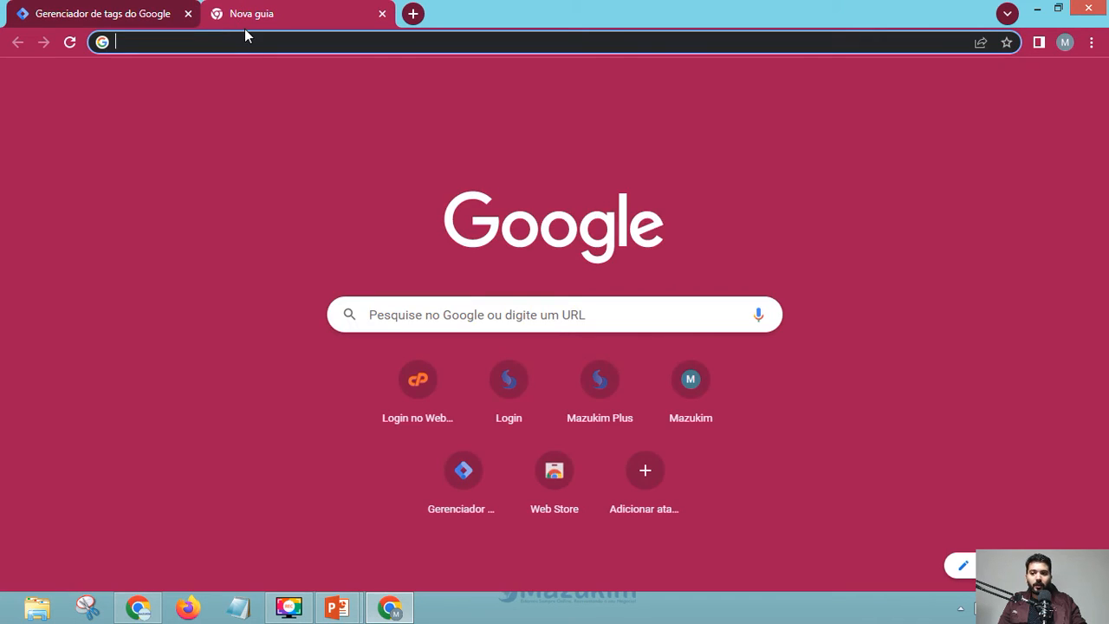
pyautogui.write('ma')
pyautogui.press('Return')
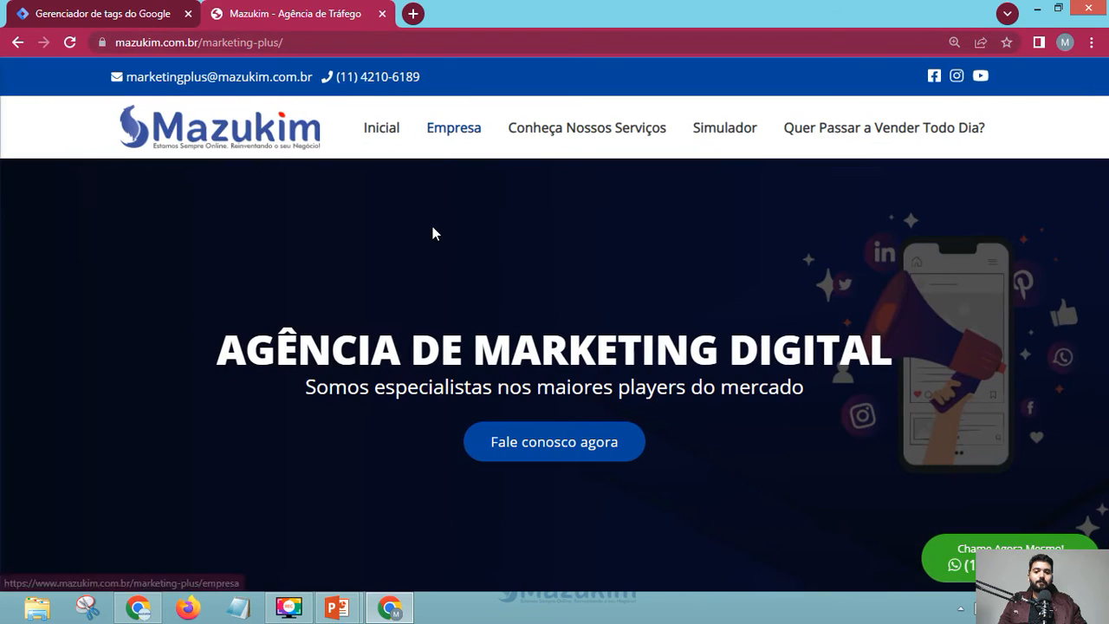
pyautogui.scroll(-5, 444, 227)
pyautogui.scroll(-15, 605, 276)
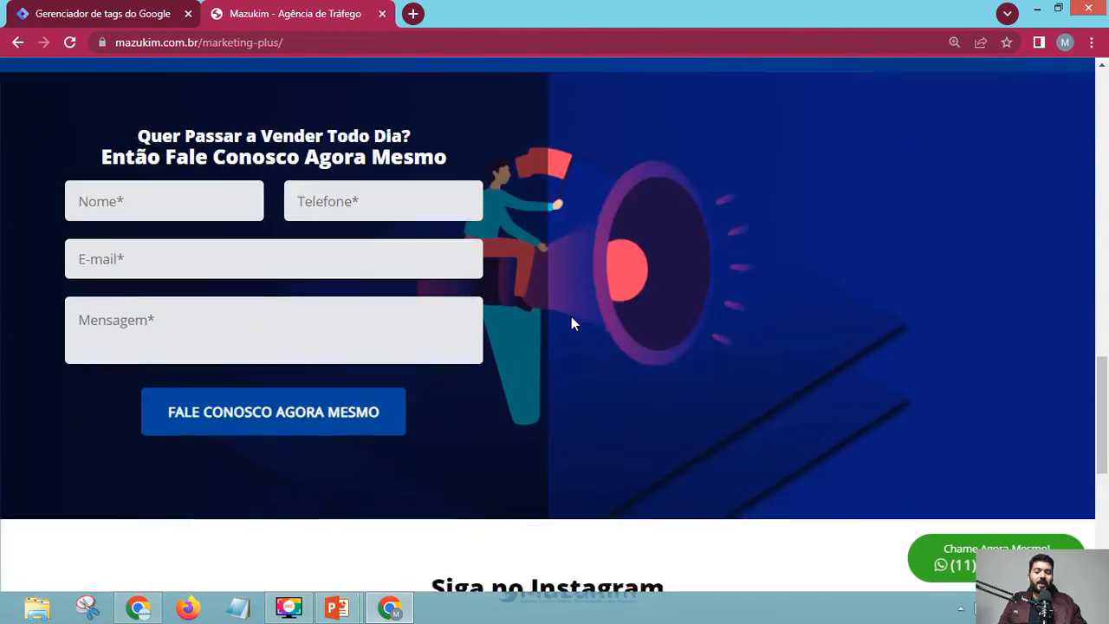
pyautogui.scroll(15, 594, 351)
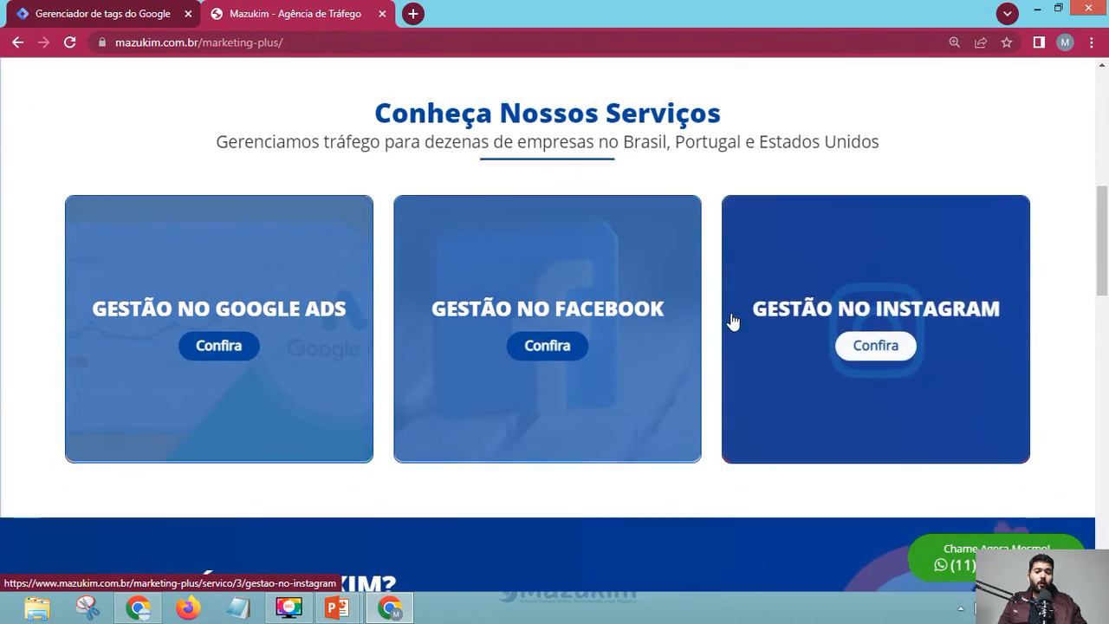
pyautogui.scroll(2, 733, 317)
pyautogui.scroll(5, 314, 508)
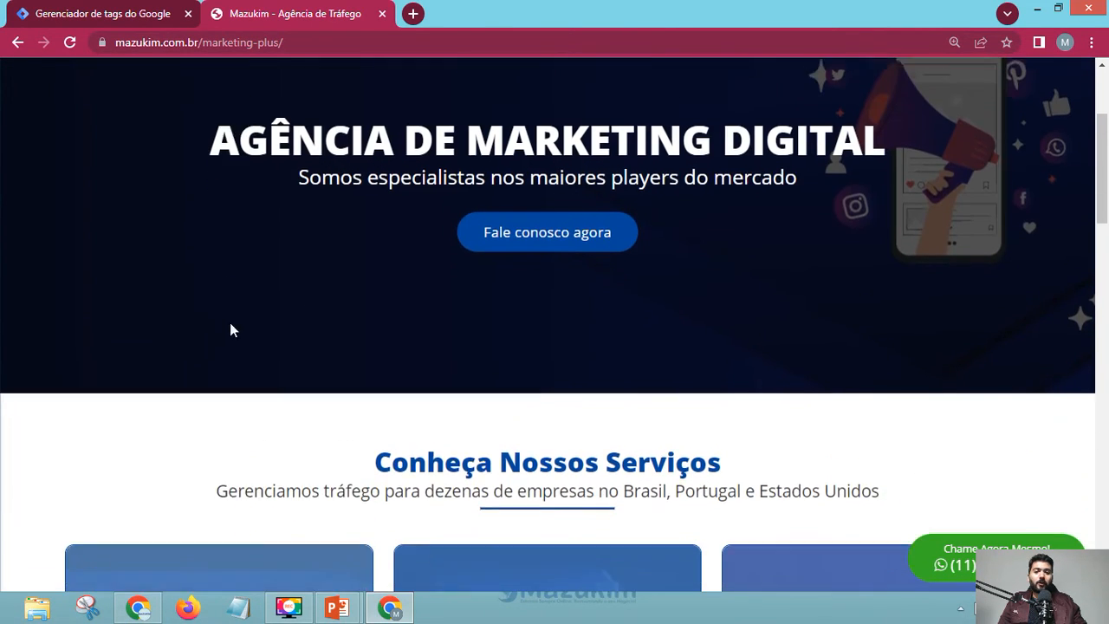
pyautogui.scroll(-2, 312, 170)
pyautogui.scroll(2, 384, 161)
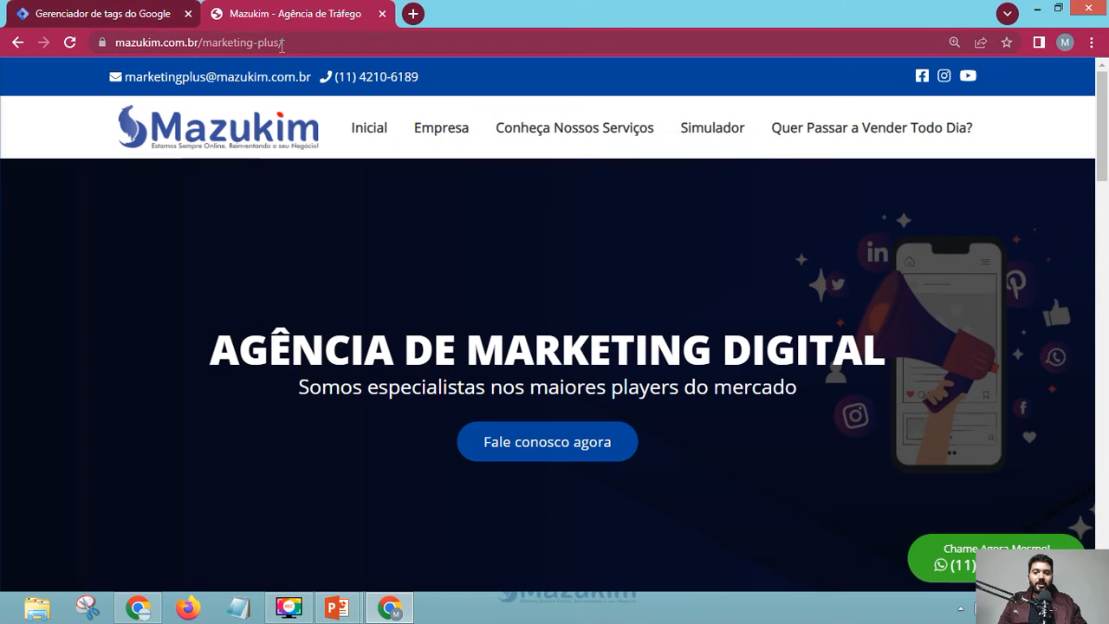
# - Open the site's admin login page in a new tab by appending 'admin' to the copied URL
pyautogui.click(281, 43)
pyautogui.hotkey('ctrl', 'c')
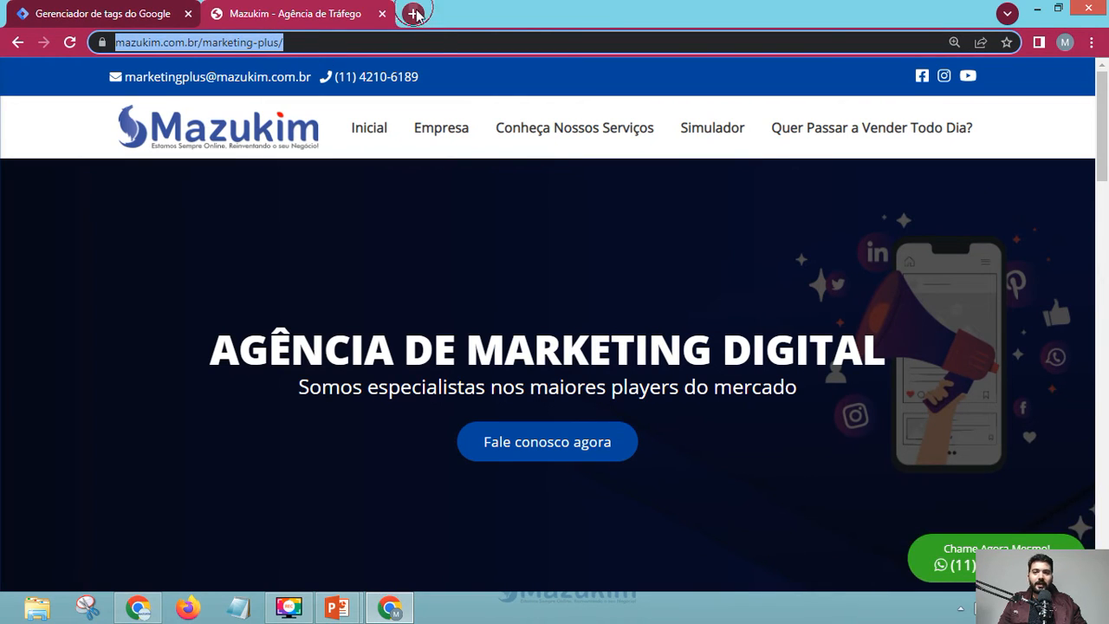
pyautogui.click(415, 15)
pyautogui.hotkey('ctrl', 'v')
pyautogui.write('admin')
pyautogui.press('Return')
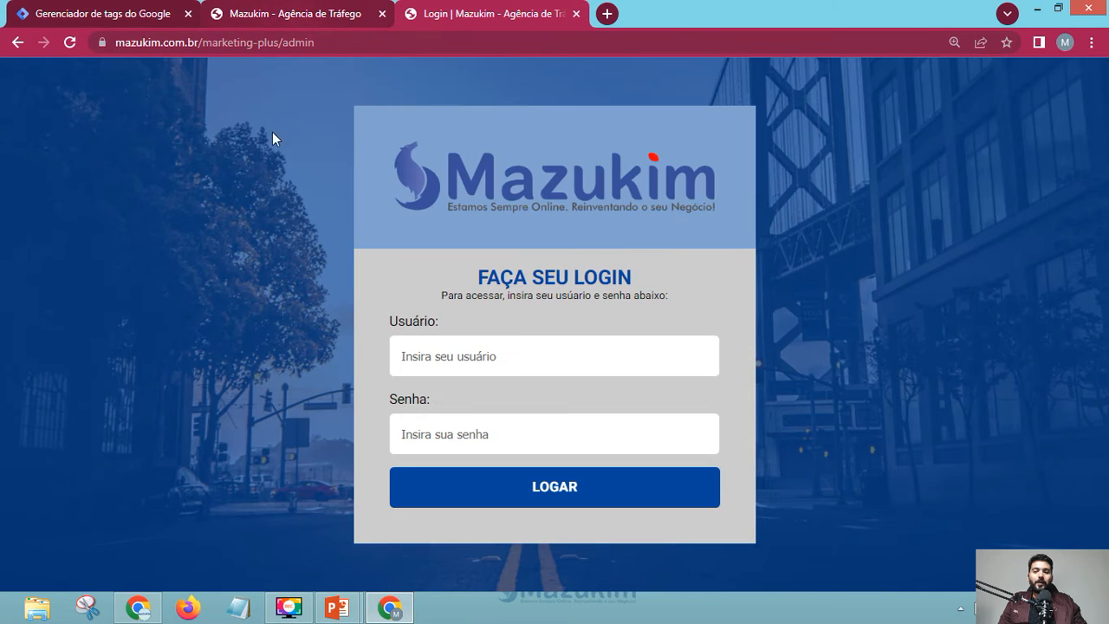
# - Log in to the Mazukim admin panel and dismiss the dashboard welcome message
pyautogui.click(303, 22)
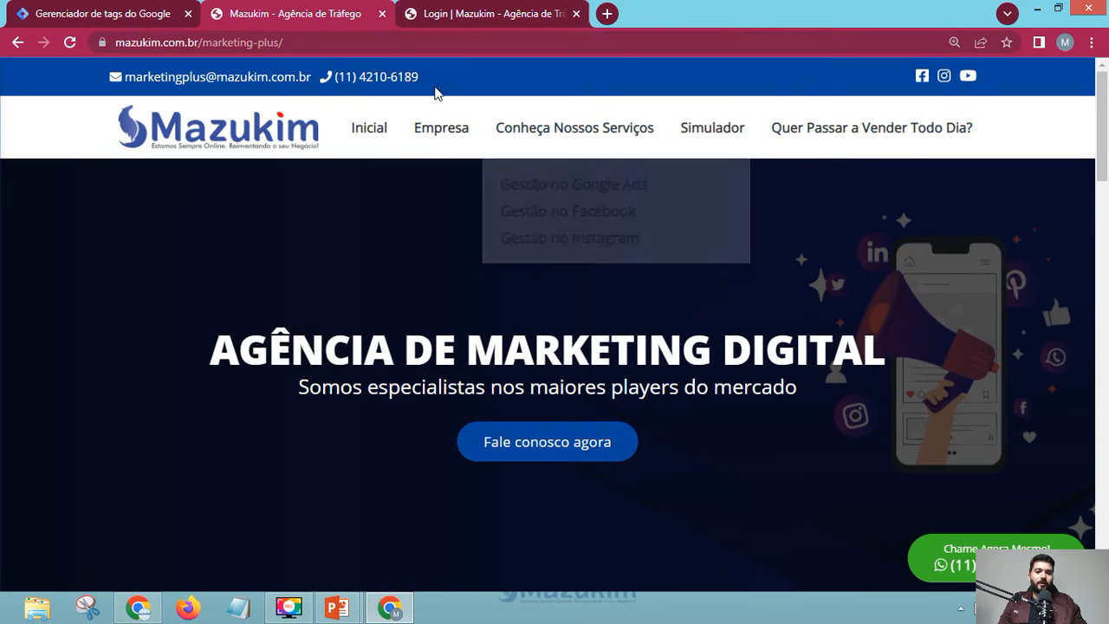
pyautogui.click(495, 13)
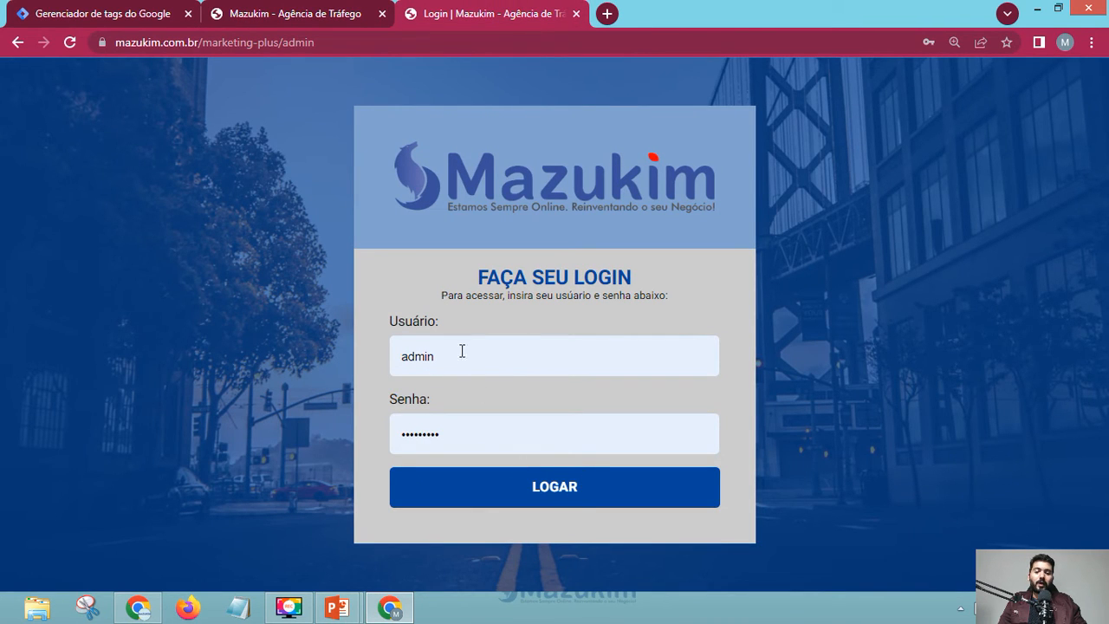
pyautogui.click(528, 487)
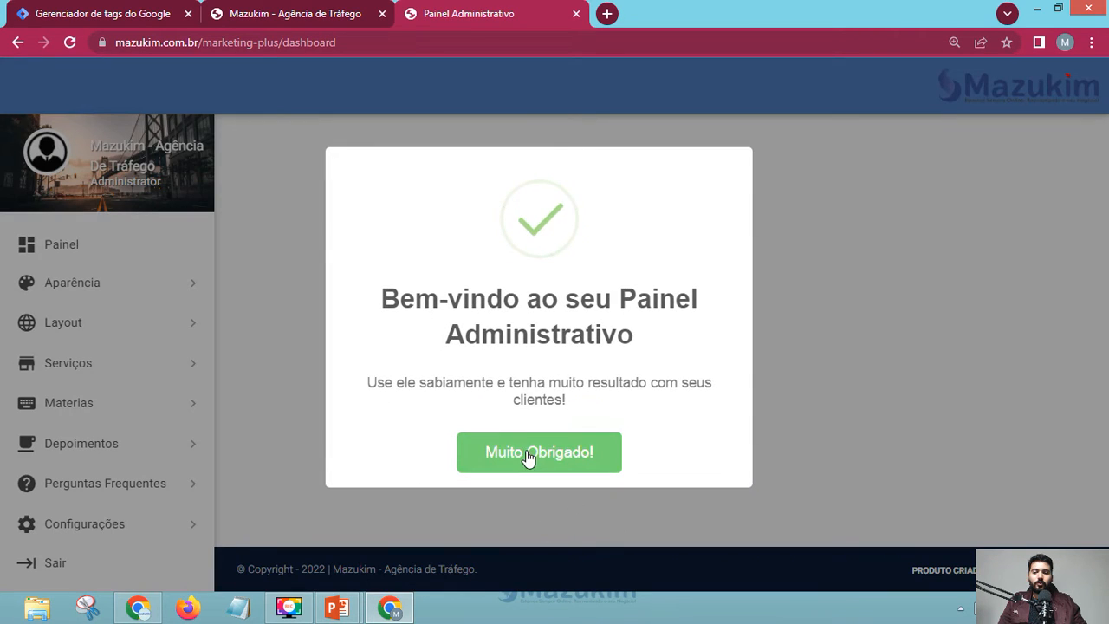
pyautogui.click(528, 458)
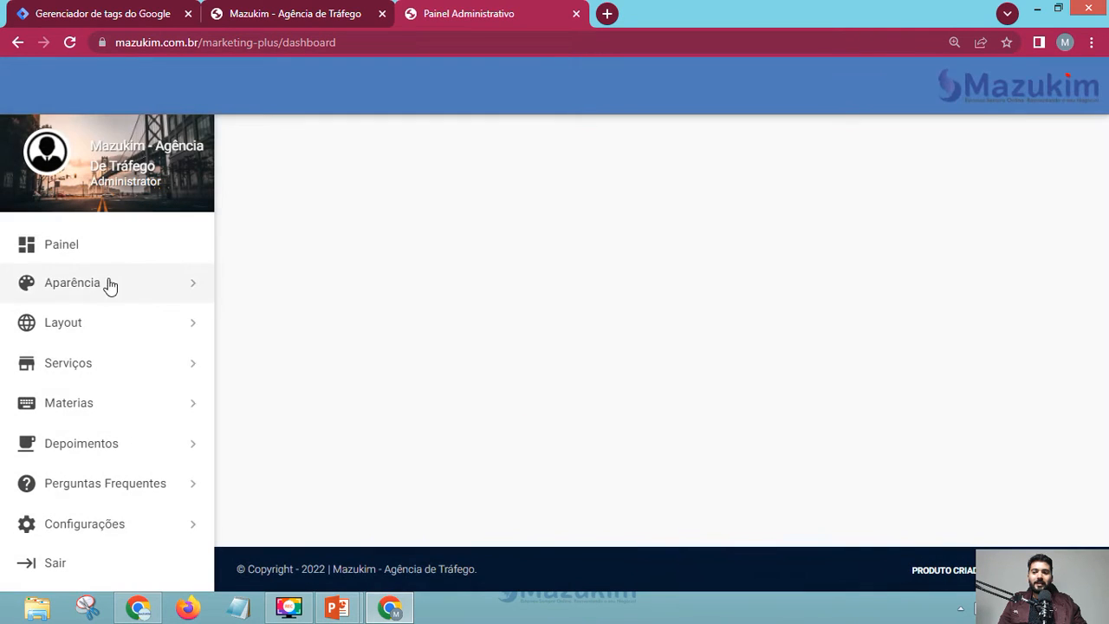
pyautogui.scroll(-1, 68, 446)
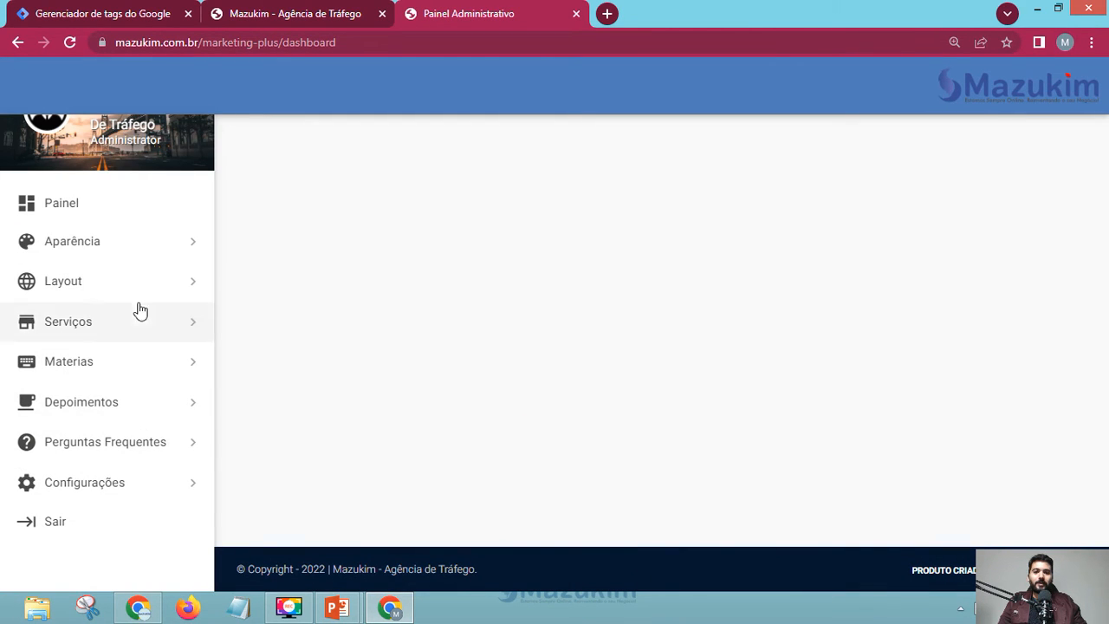
pyautogui.scroll(1, 54, 442)
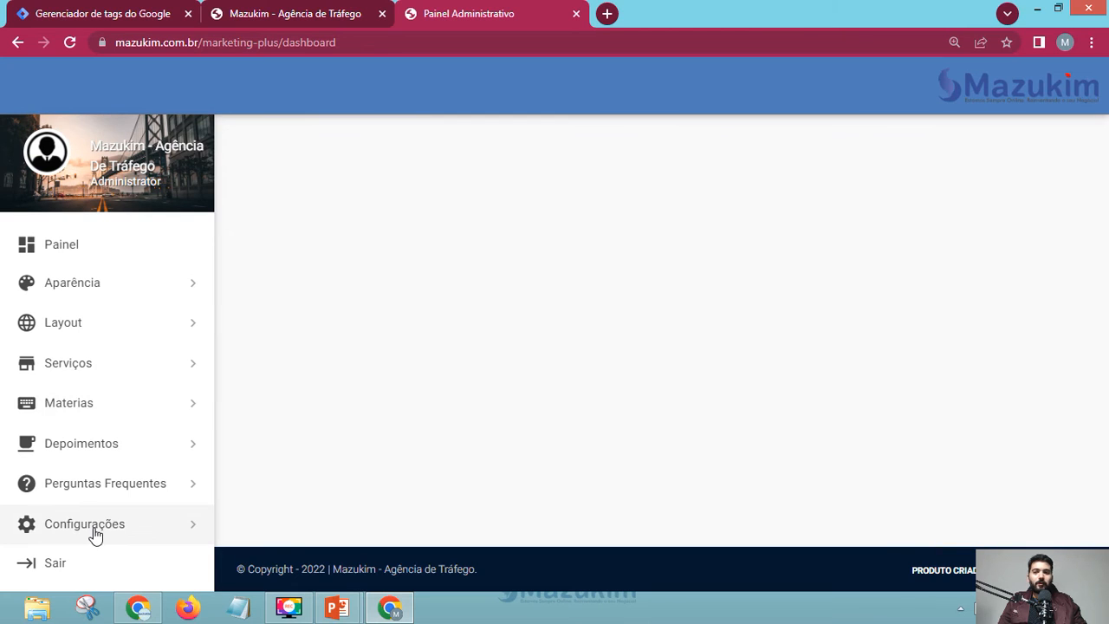
pyautogui.click(321, 7)
pyautogui.click(473, 13)
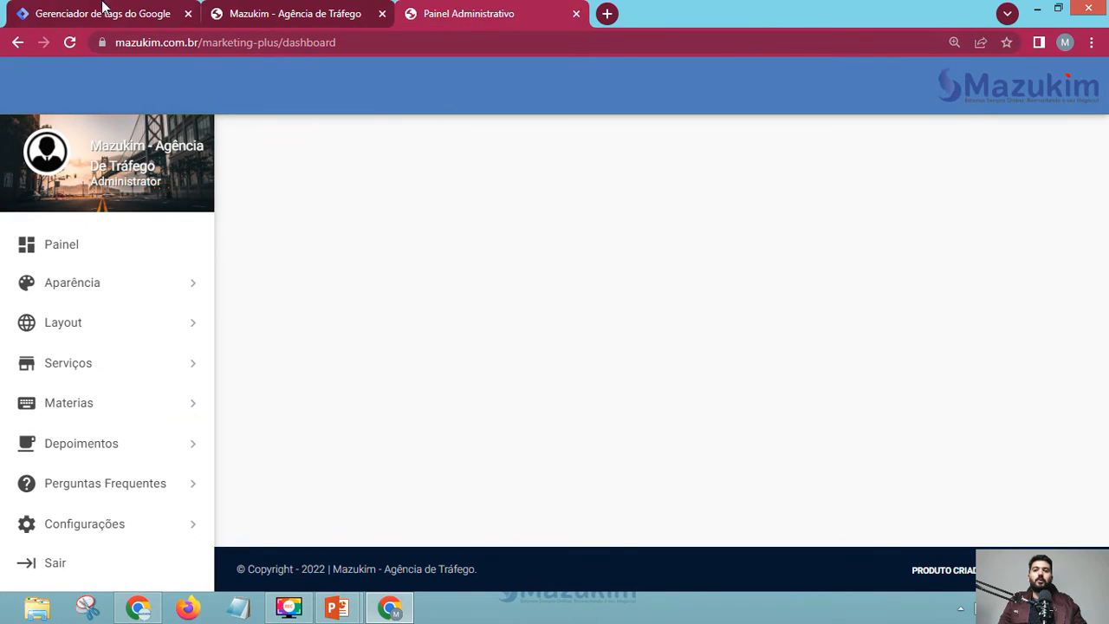
# - Switch back to the Tag Manager form holding the container name Aula Google Tag Manager
pyautogui.click(98, 9)
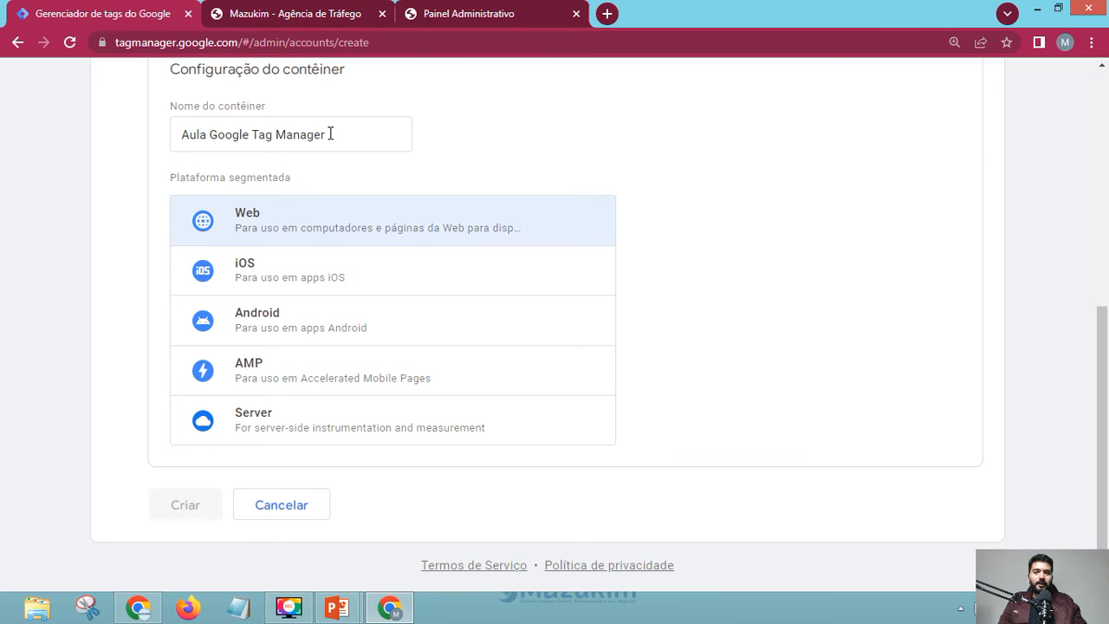
pyautogui.click(303, 19)
pyautogui.click(115, 10)
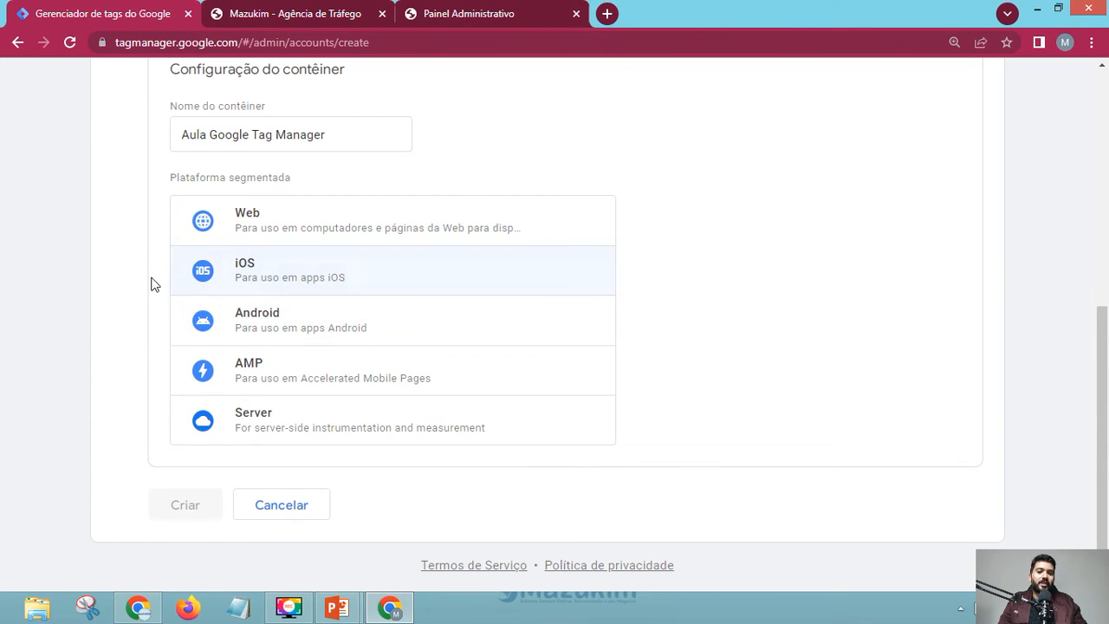
pyautogui.scroll(2, 58, 369)
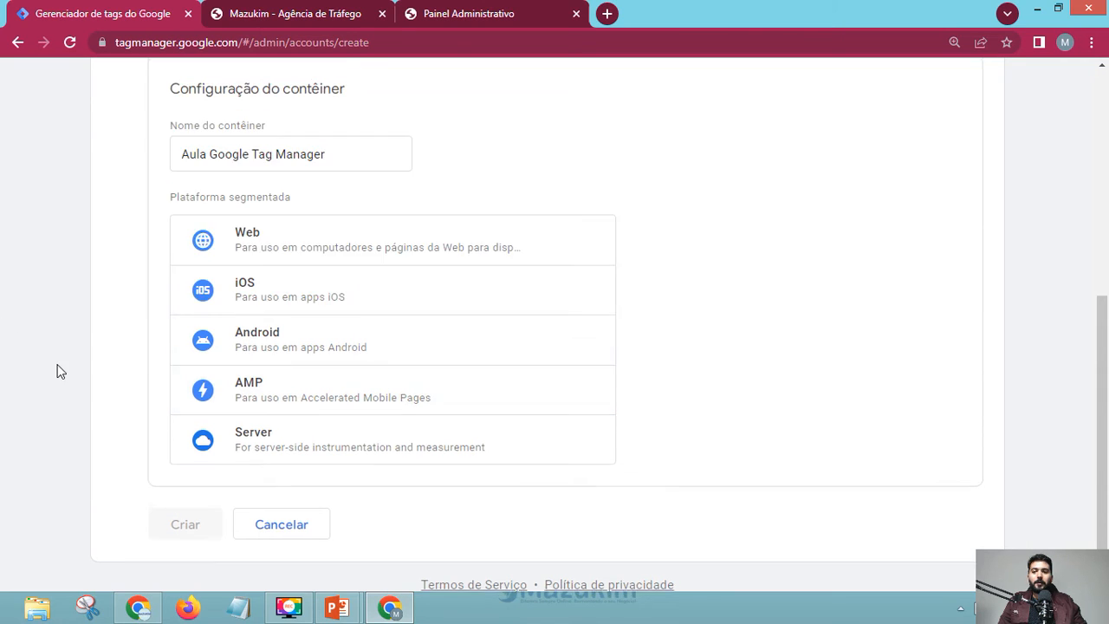
pyautogui.scroll(-2, 74, 336)
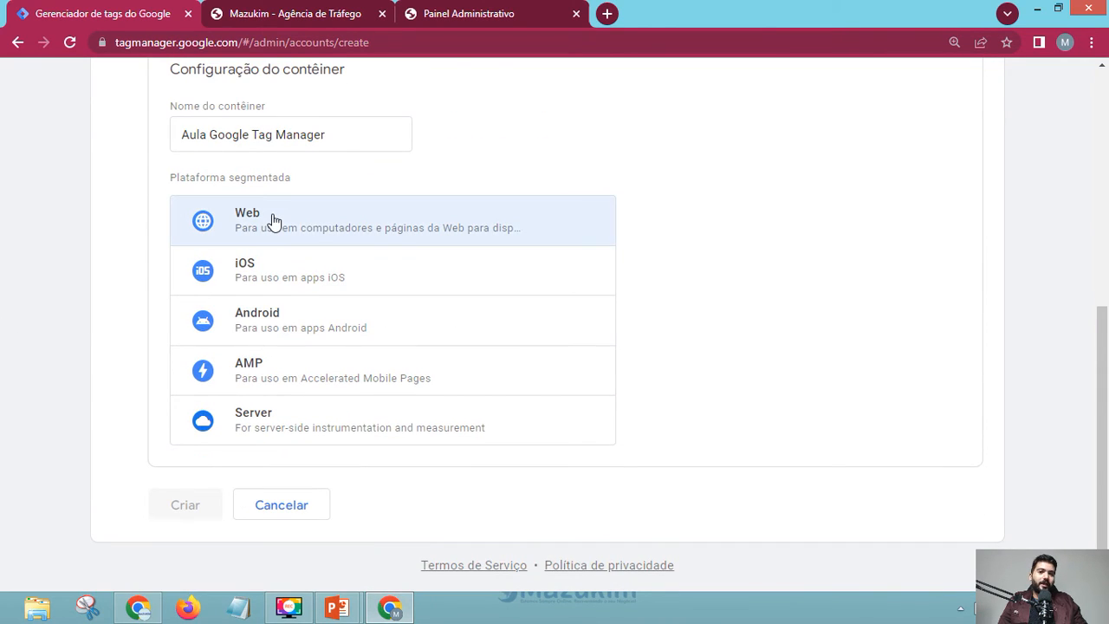
# - Choose Web as the container's target platform
pyautogui.click(328, 232)
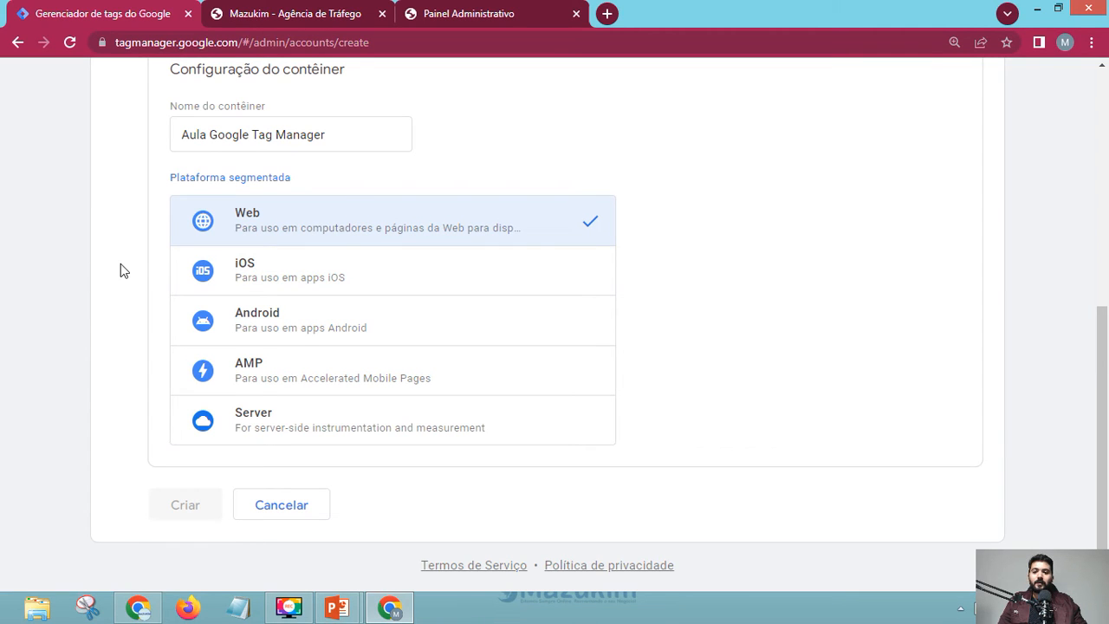
pyautogui.scroll(1, 158, 286)
pyautogui.scroll(-1, 153, 287)
pyautogui.scroll(5, 257, 272)
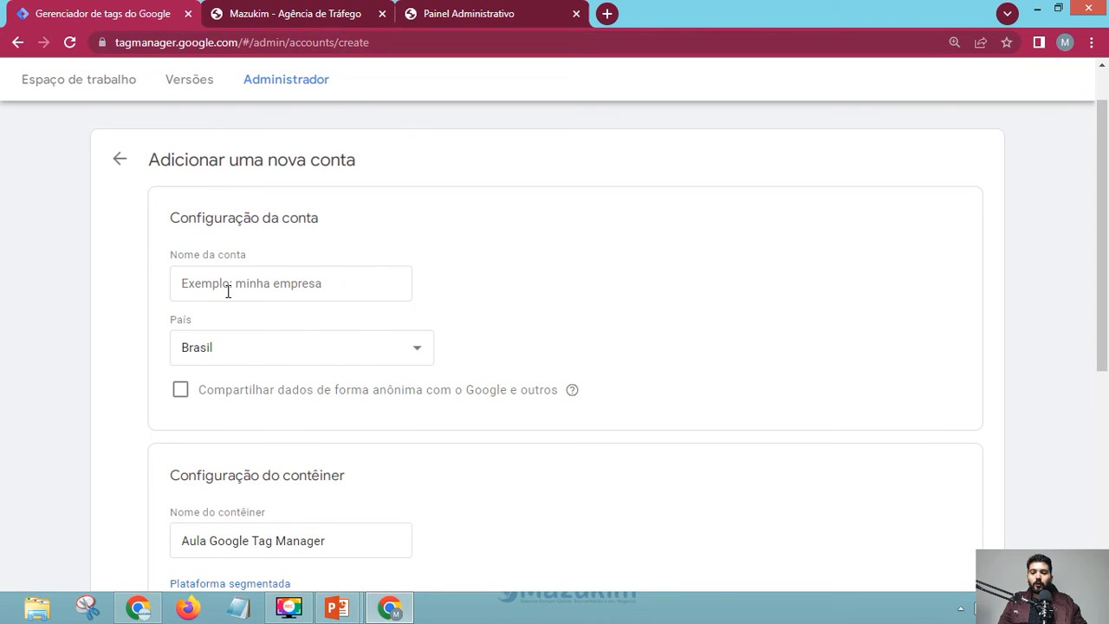
# - Enter 'Aula de Google Tag Manager' as the account name and review the rest of the form
pyautogui.click(227, 288)
pyautogui.scroll(-5, 664, 255)
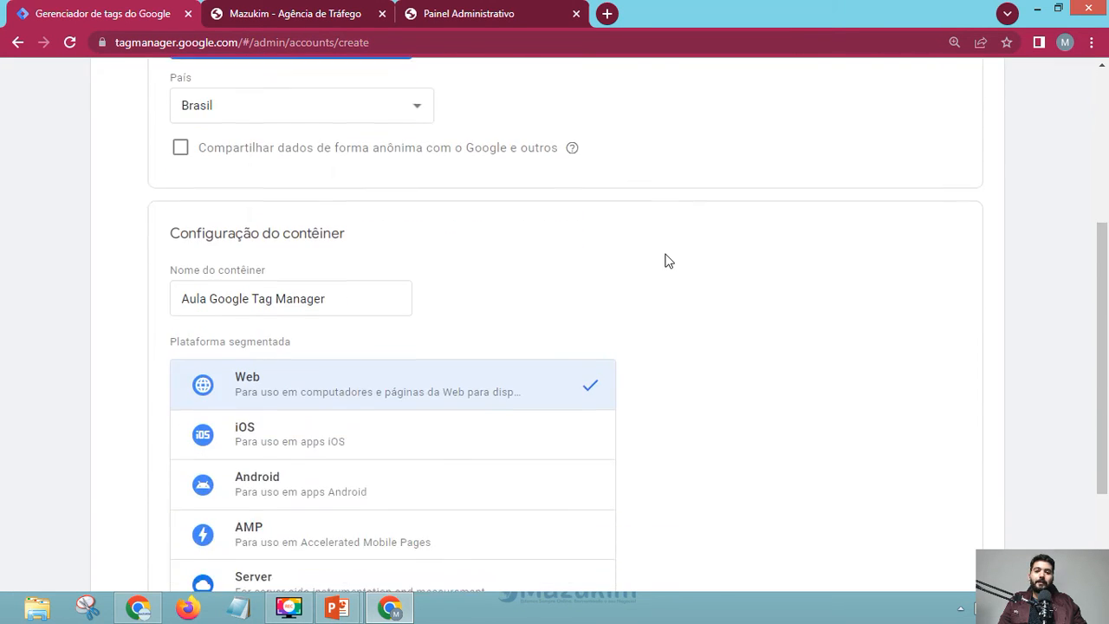
pyautogui.scroll(5, 369, 187)
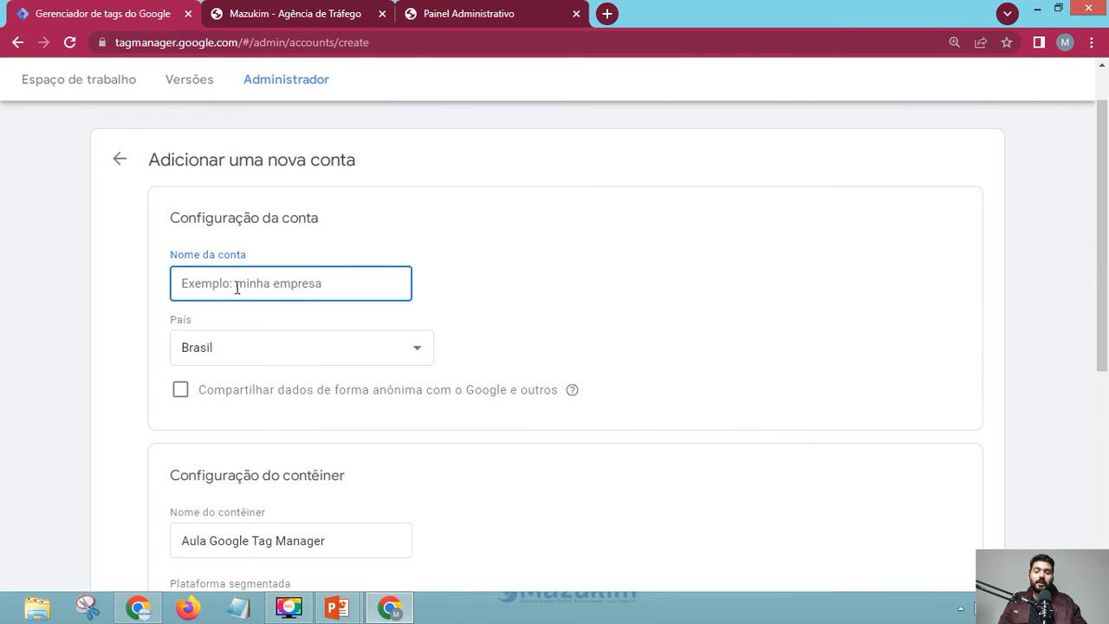
pyautogui.write('Aula de Google T')
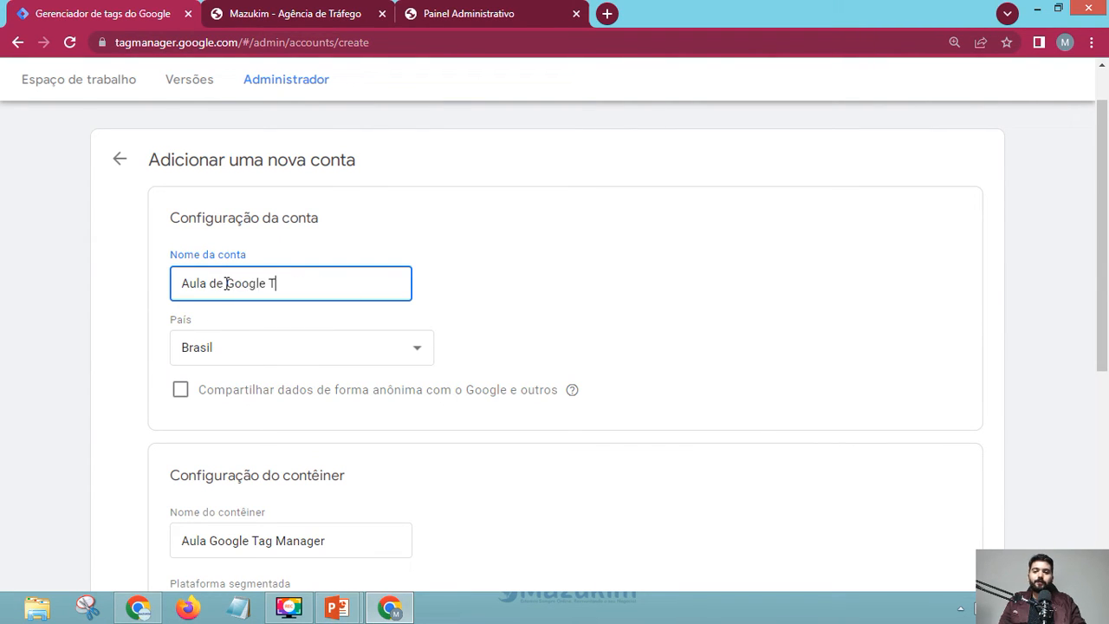
pyautogui.write('ag Manager')
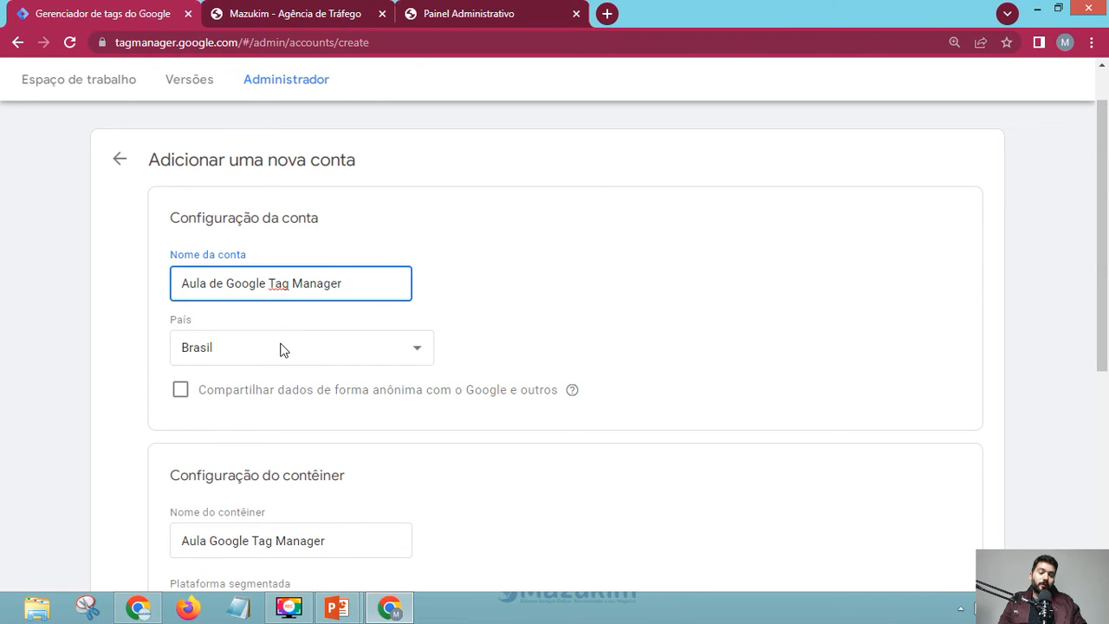
pyautogui.scroll(-4, 165, 354)
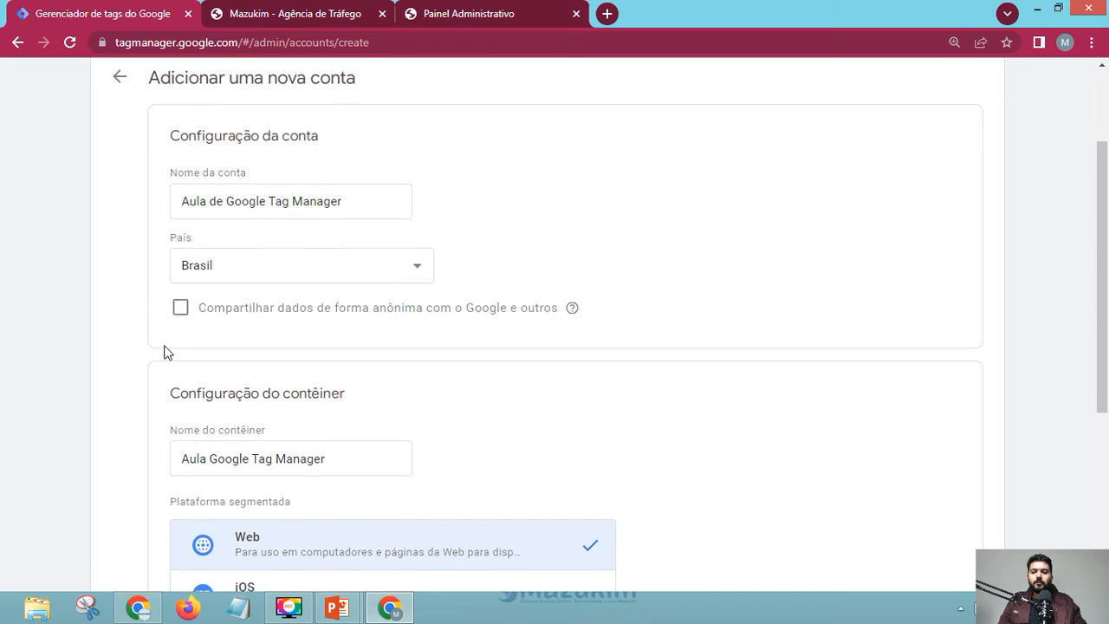
pyautogui.scroll(-1, 182, 472)
pyautogui.scroll(6, 268, 341)
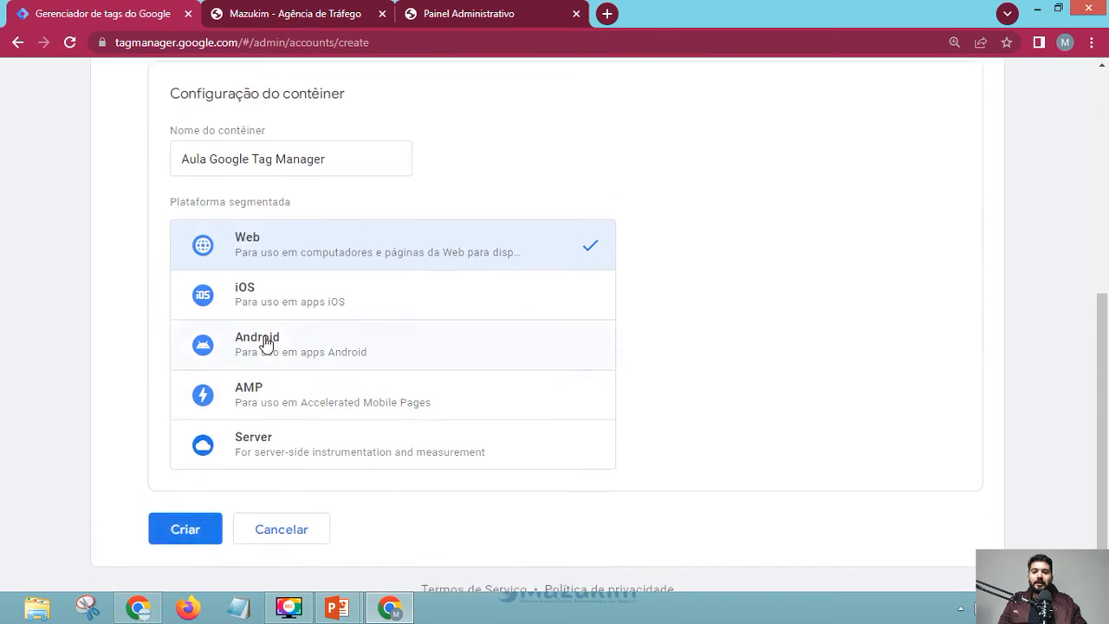
pyautogui.scroll(-2, 13, 277)
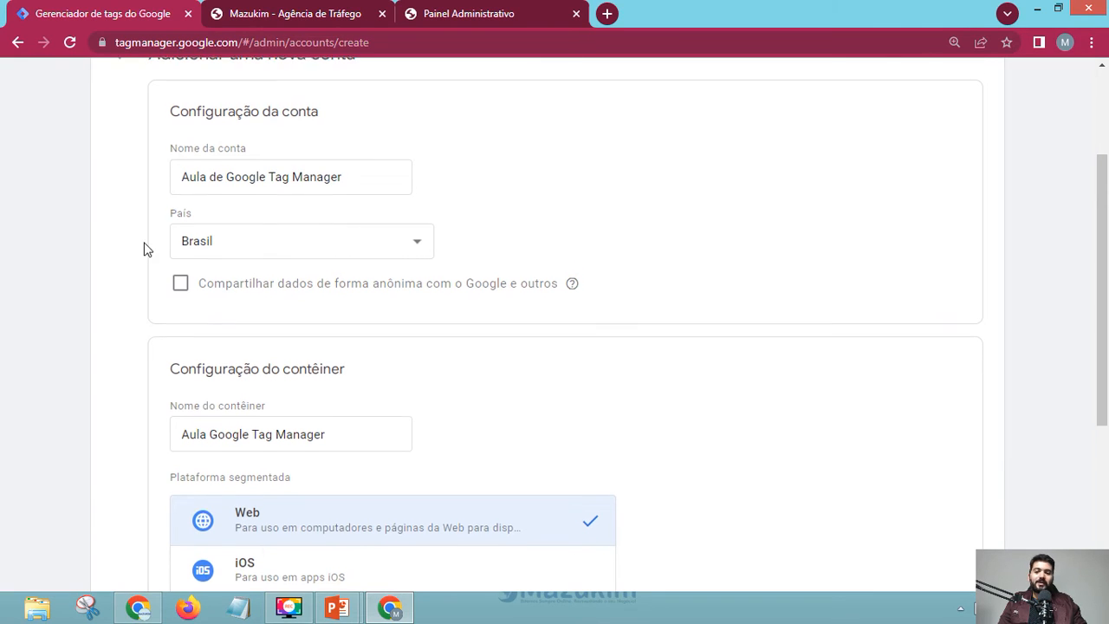
pyautogui.scroll(-1, 164, 281)
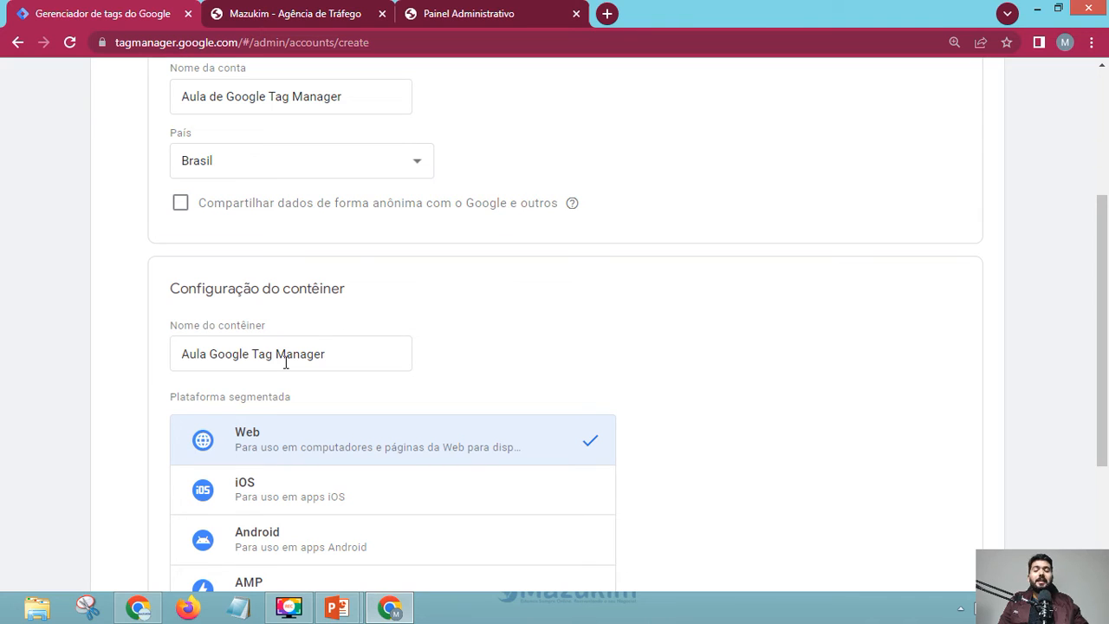
pyautogui.click(313, 13)
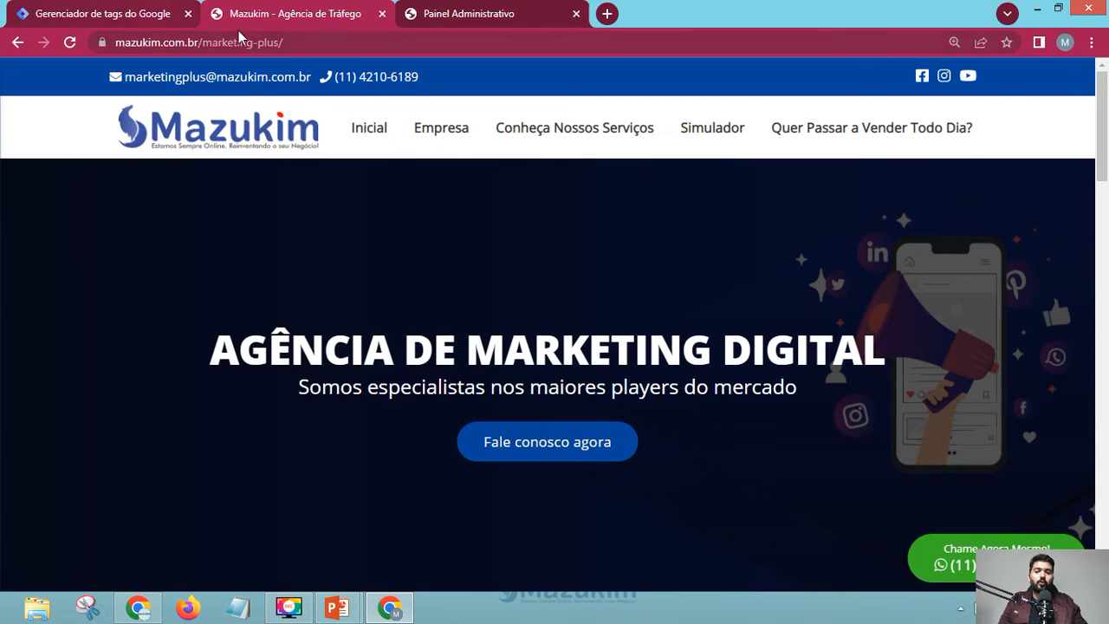
pyautogui.click(149, 6)
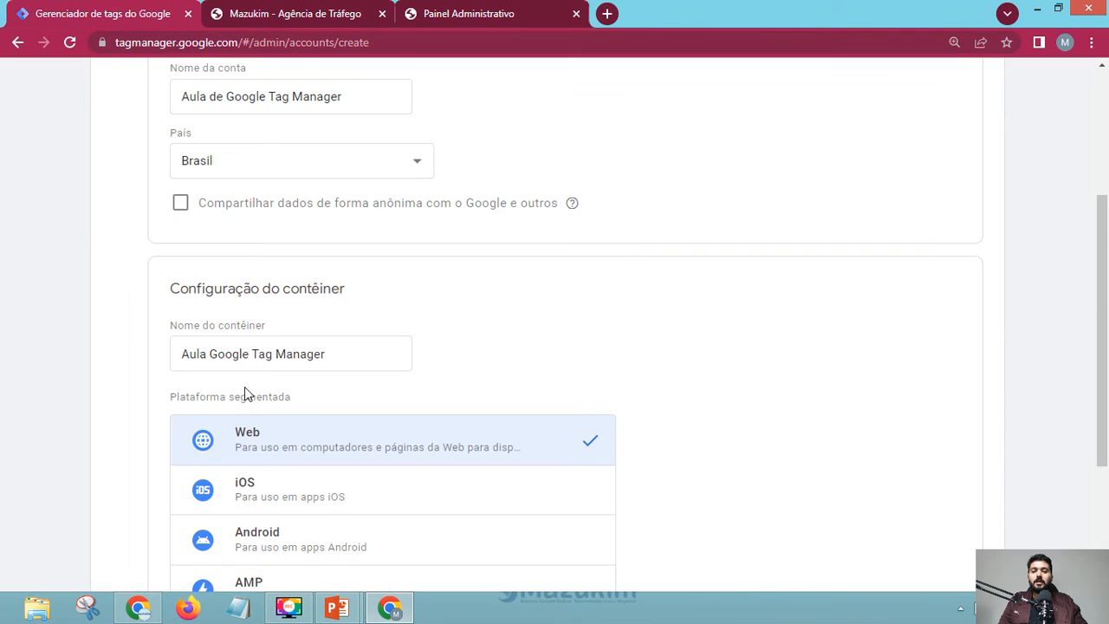
pyautogui.scroll(-3, 242, 390)
# - Submit the form, keep English, tick the data processing terms and agree to the Terms of Service
pyautogui.click(179, 509)
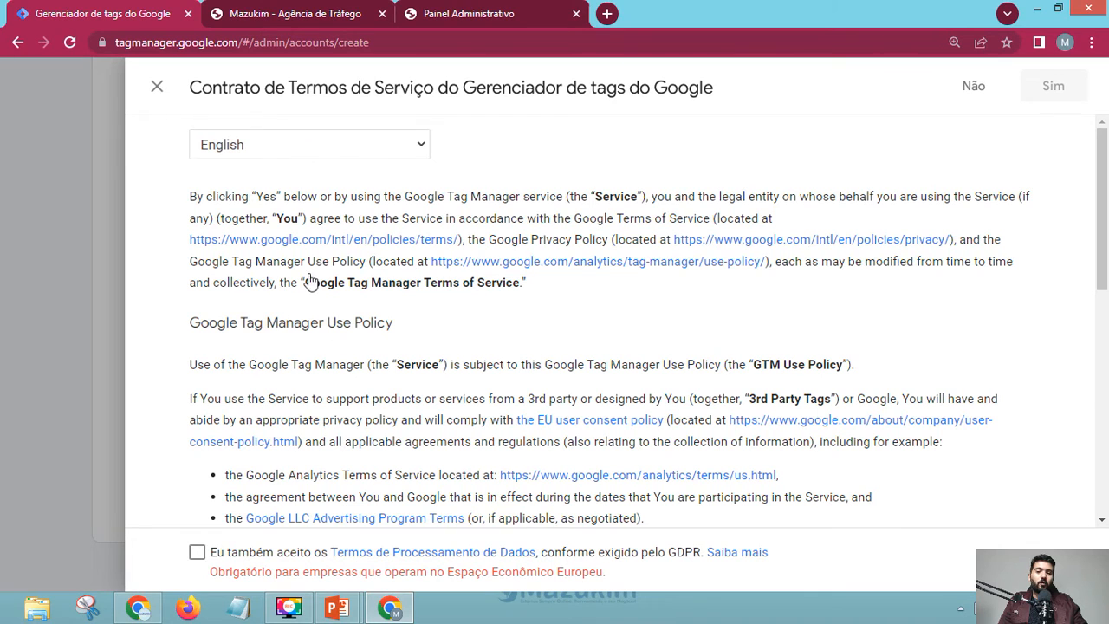
pyautogui.click(375, 143)
pyautogui.click(589, 136)
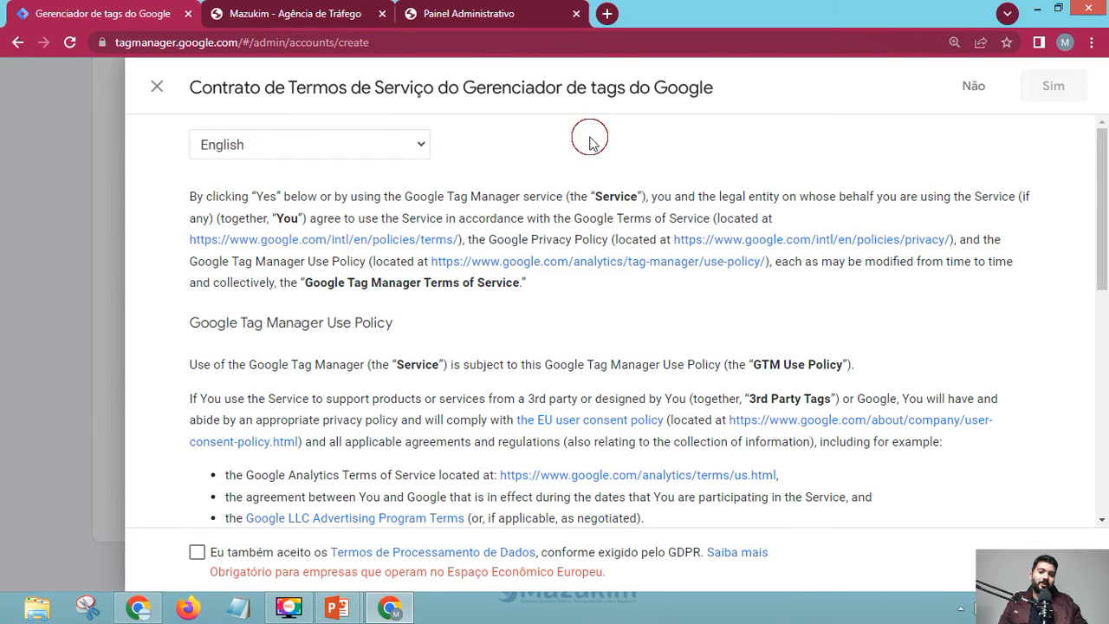
pyautogui.scroll(-2, 475, 312)
pyautogui.scroll(-1, 475, 312)
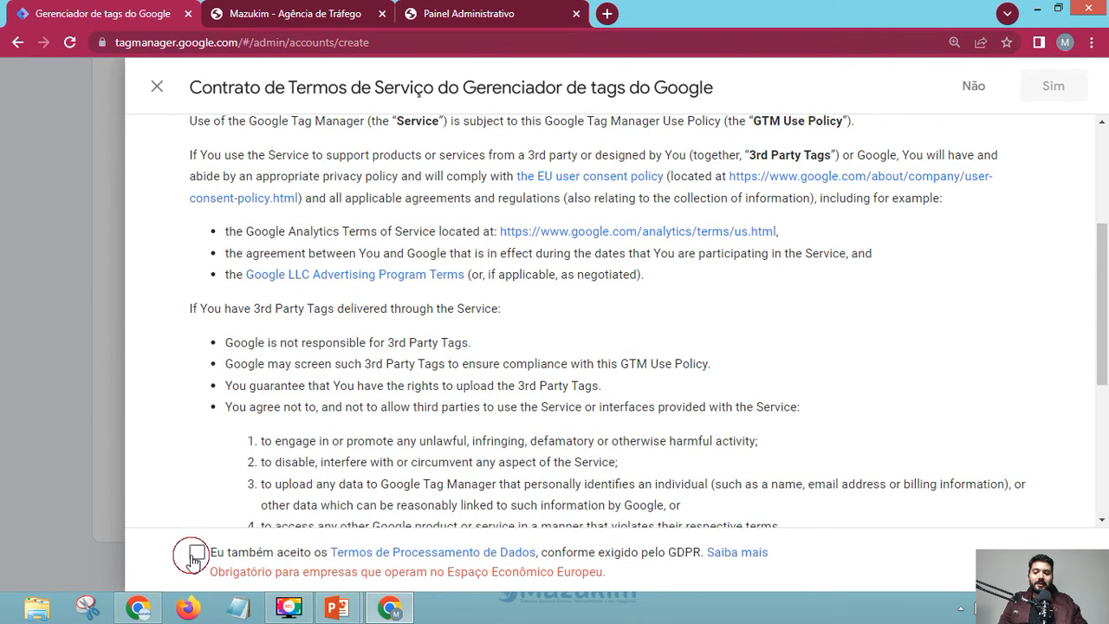
pyautogui.click(197, 552)
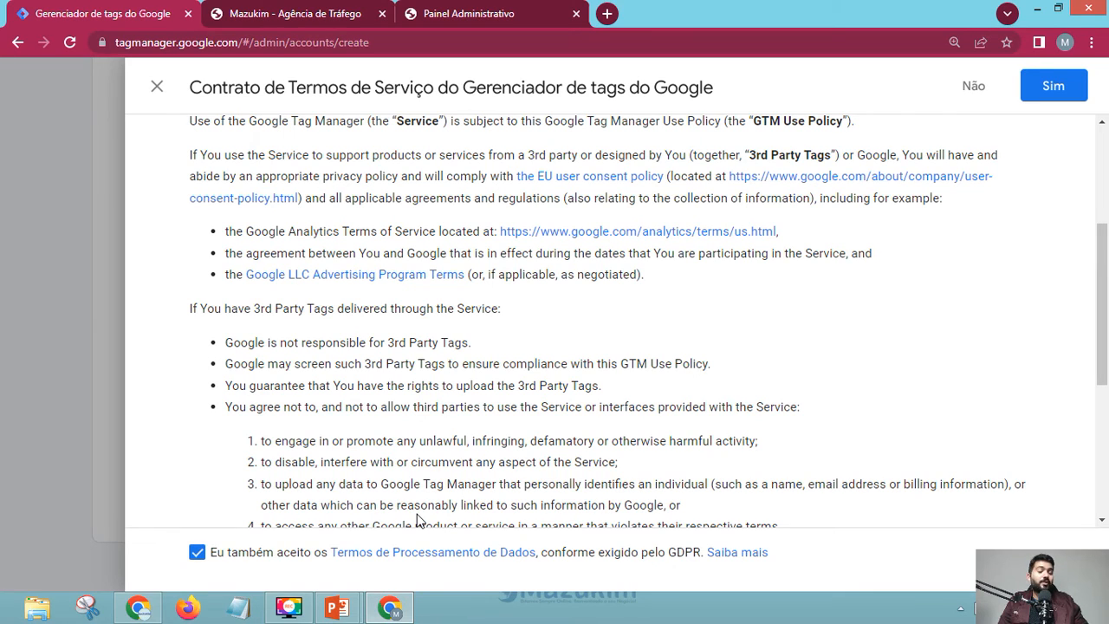
pyautogui.click(1054, 87)
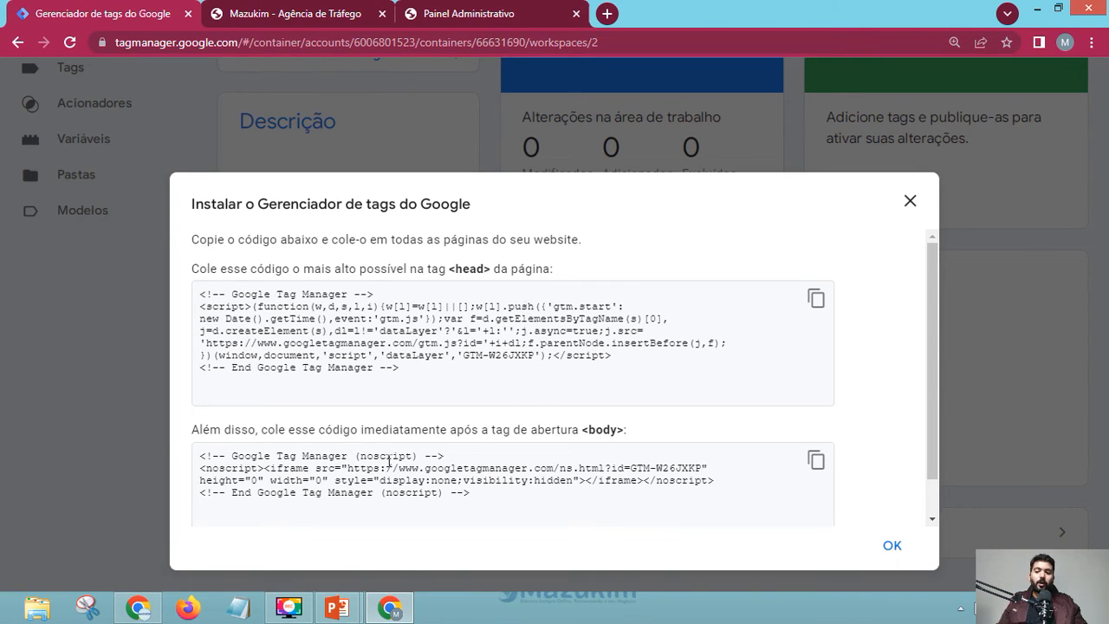
# - In a new Notepad document, type an HTML skeleton titled Mazukim with body 'Todo o contéudo do site'
pyautogui.click(239, 609)
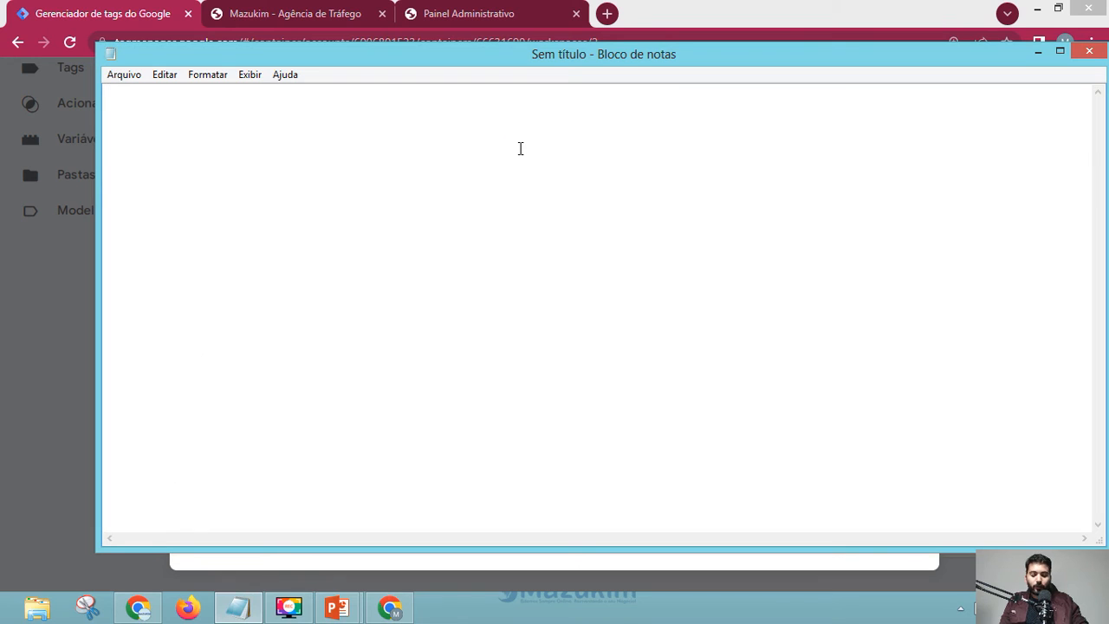
pyautogui.write('M')
pyautogui.press('BackSpace')
pyautogui.write('<')
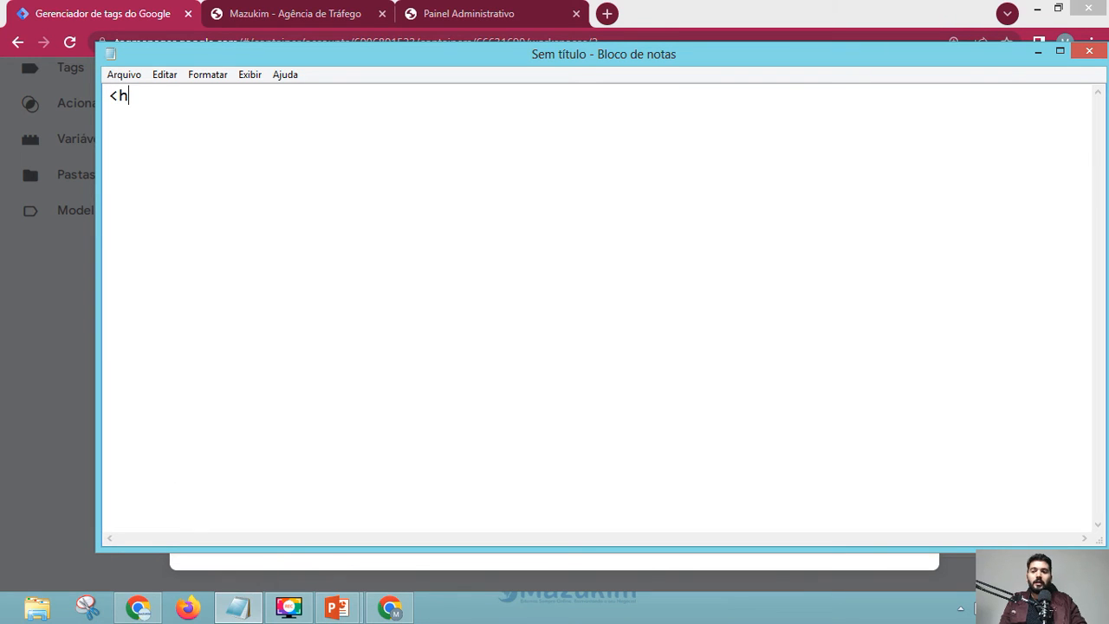
pyautogui.write('he')
pyautogui.press('BackSpace')
pyautogui.write('tml>')
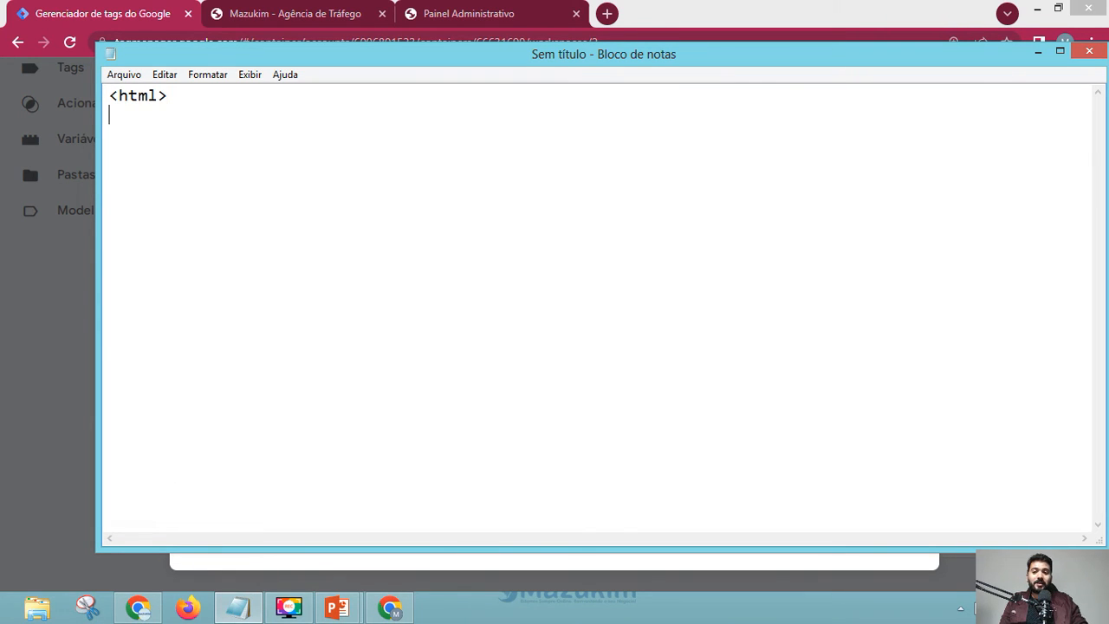
pyautogui.write('<h')
pyautogui.press('BackSpace')
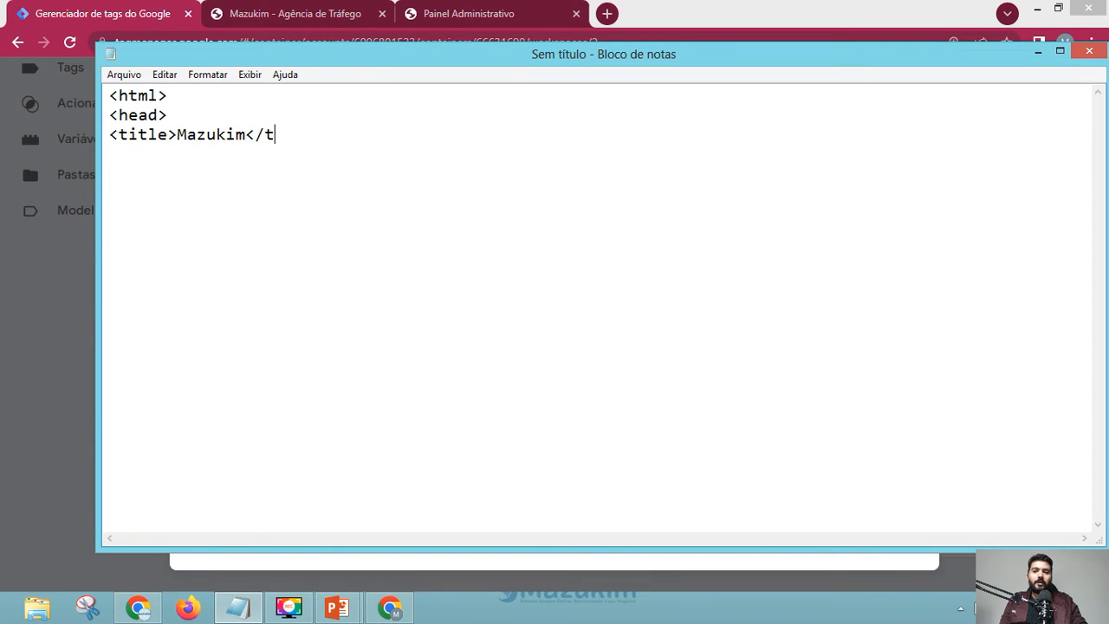
pyautogui.write('itle>')
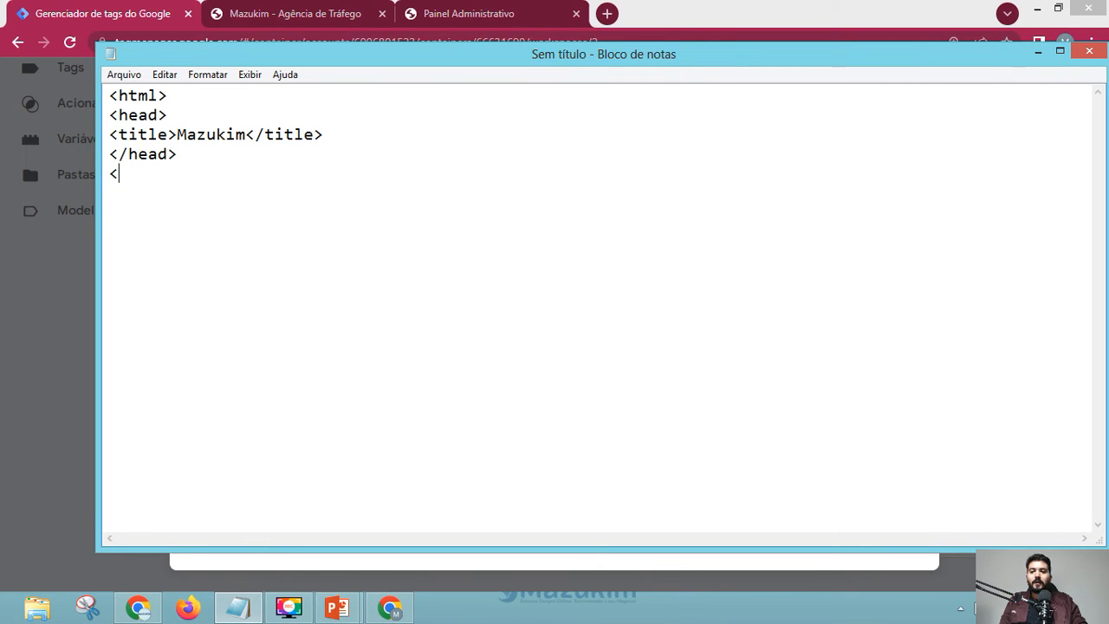
pyautogui.write('body>')
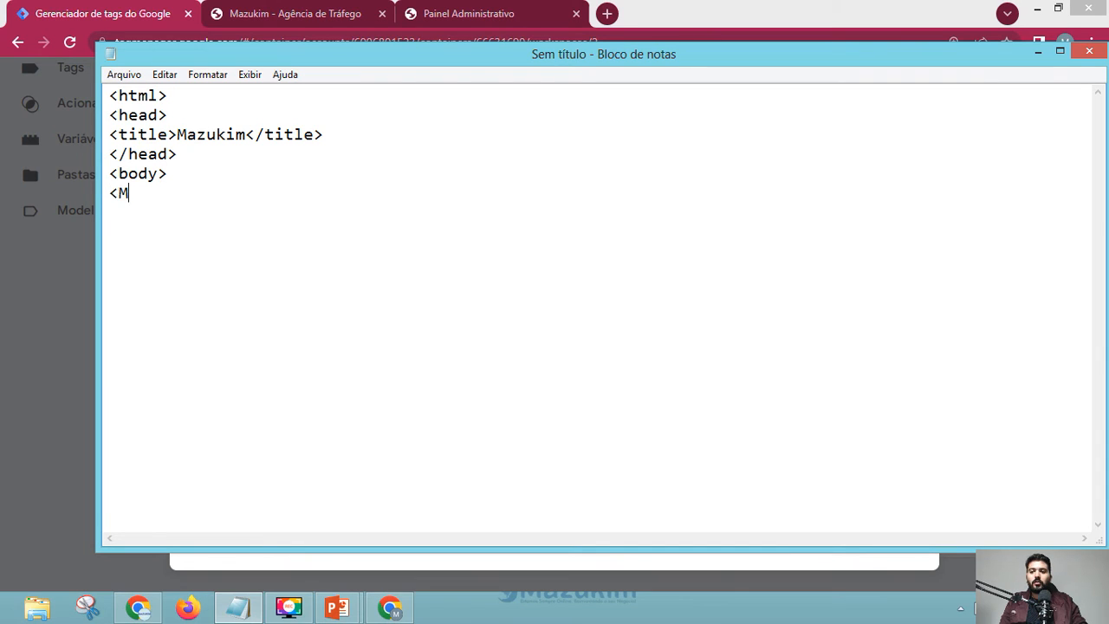
pyautogui.write('Todo o c')
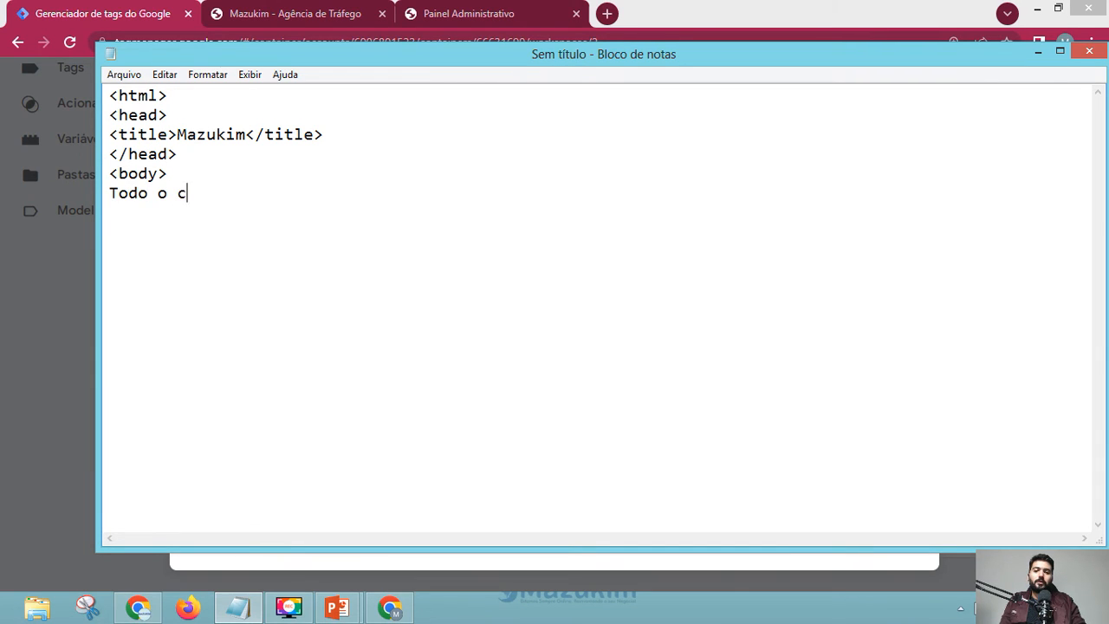
pyautogui.write('ontéudo do site')
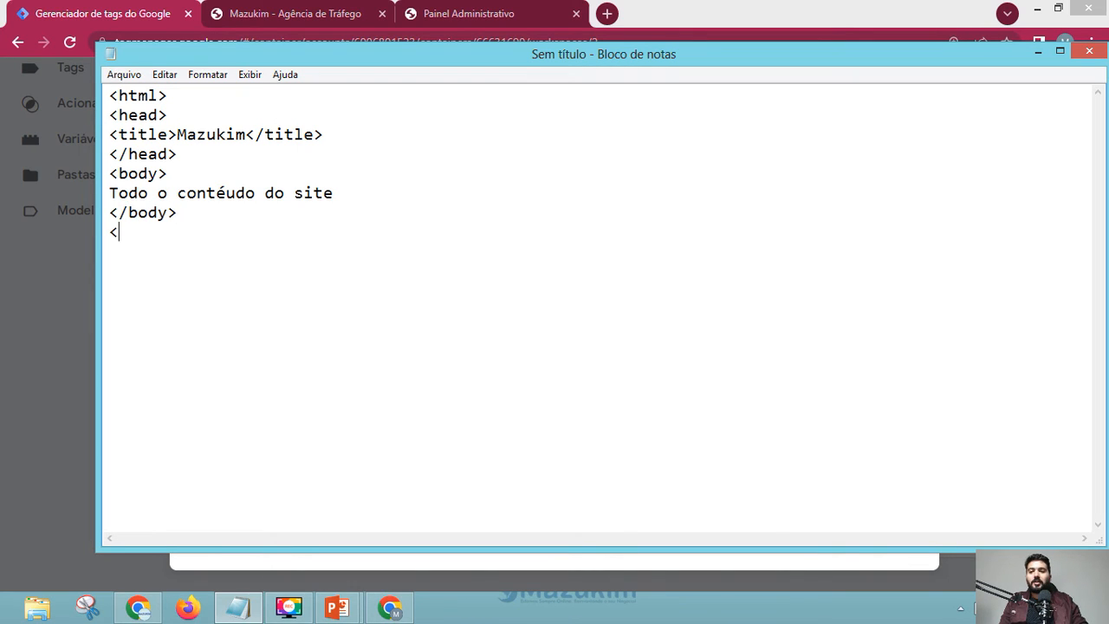
pyautogui.write('tml>')
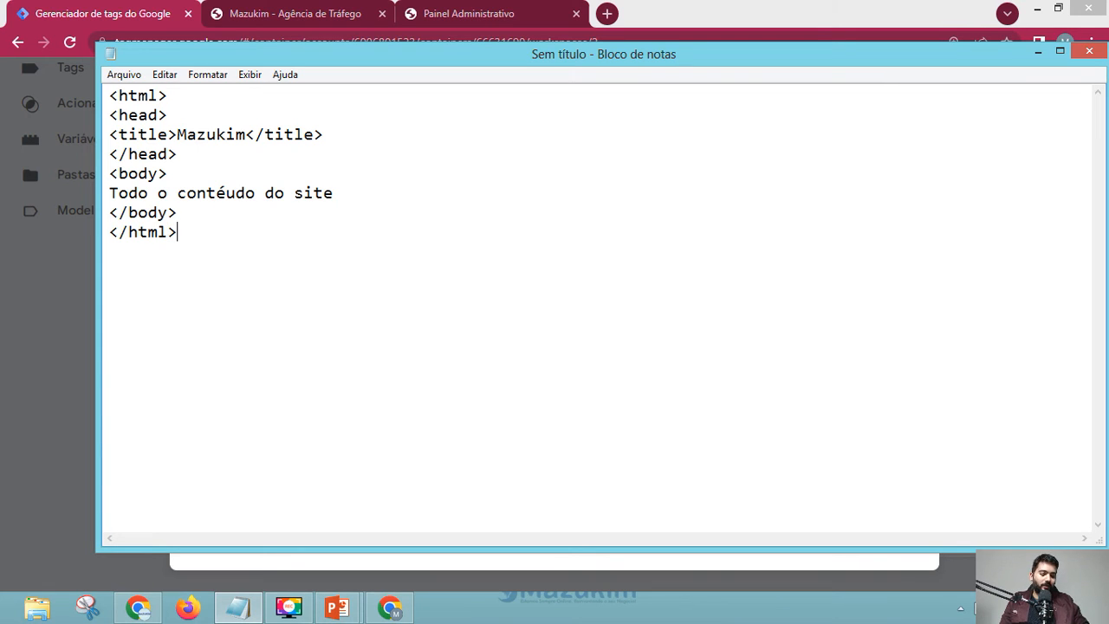
pyautogui.press('Up')
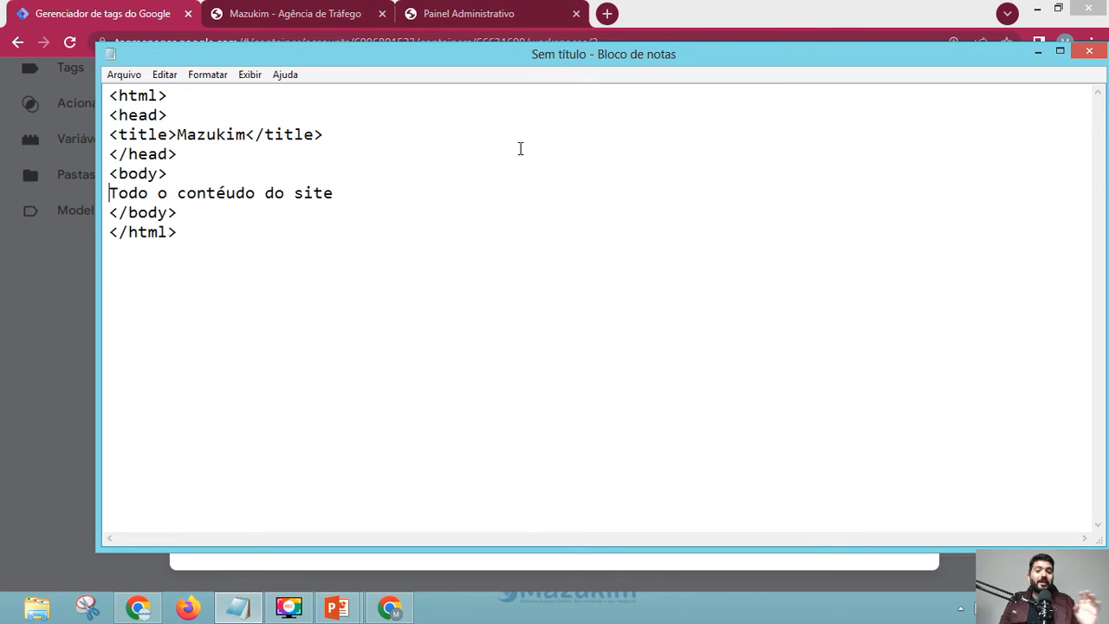
# - Copy the GTM head snippet from the install dialog and switch to the Notepad HTML page
pyautogui.click(341, 13)
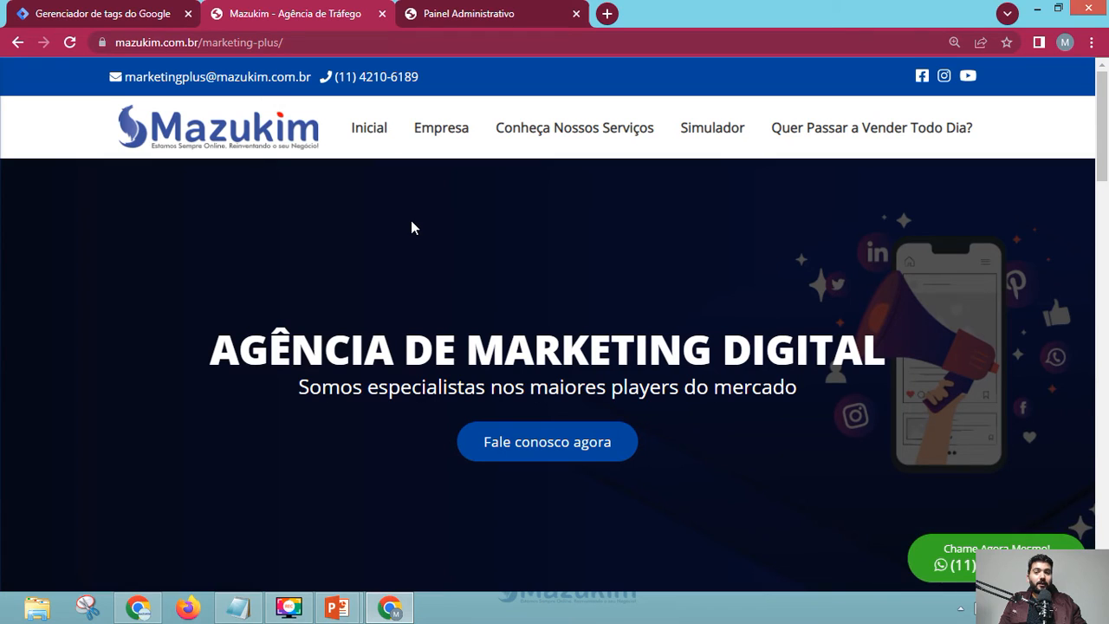
pyautogui.click(94, 15)
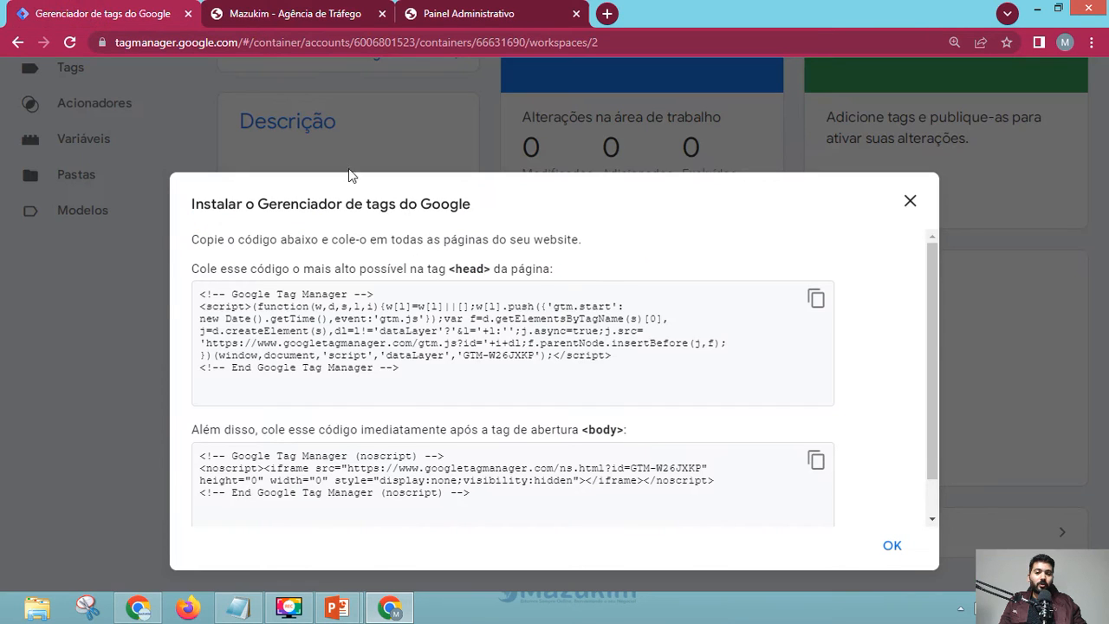
pyautogui.scroll(-2, 305, 258)
pyautogui.scroll(2, 251, 269)
pyautogui.click(814, 303)
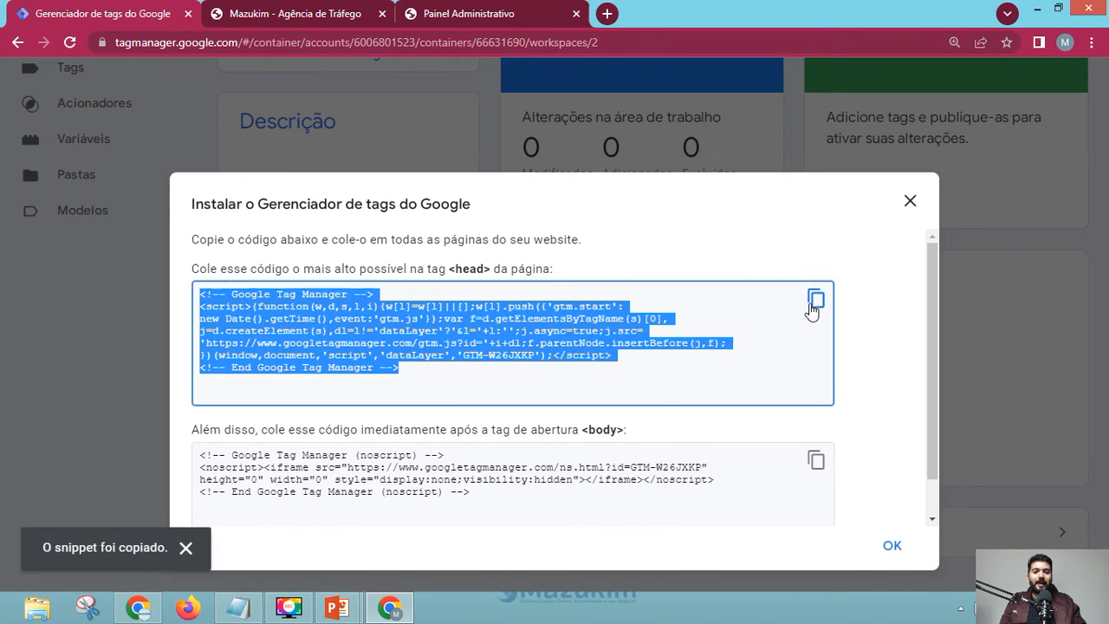
pyautogui.click(237, 607)
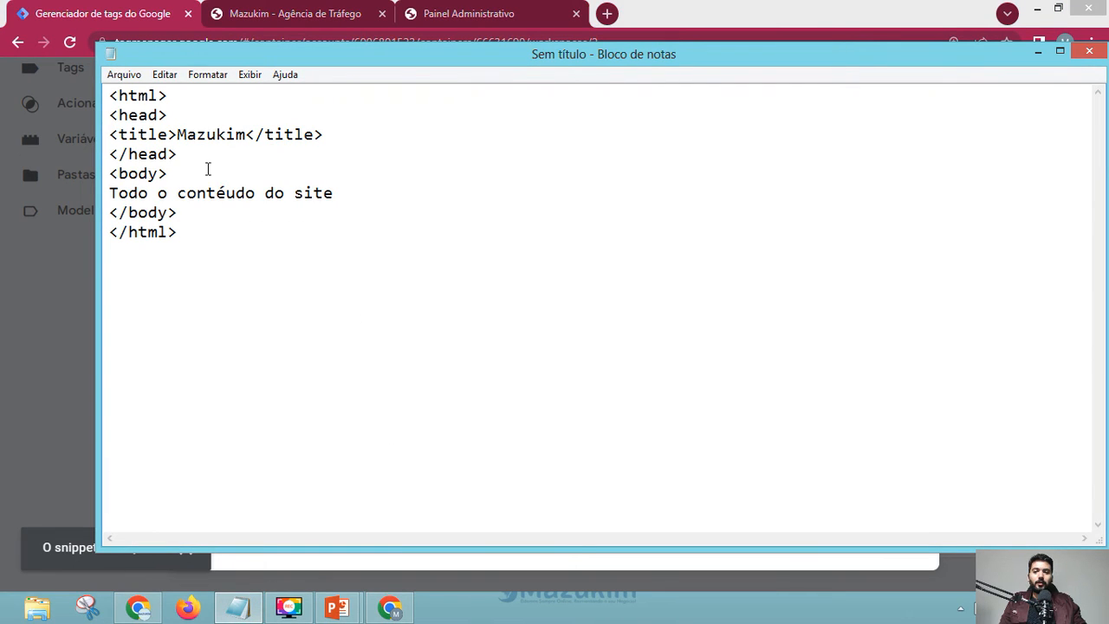
# - Paste the Tag Manager head snippet under the title line and add blank lines around head and body tags
pyautogui.click(348, 140)
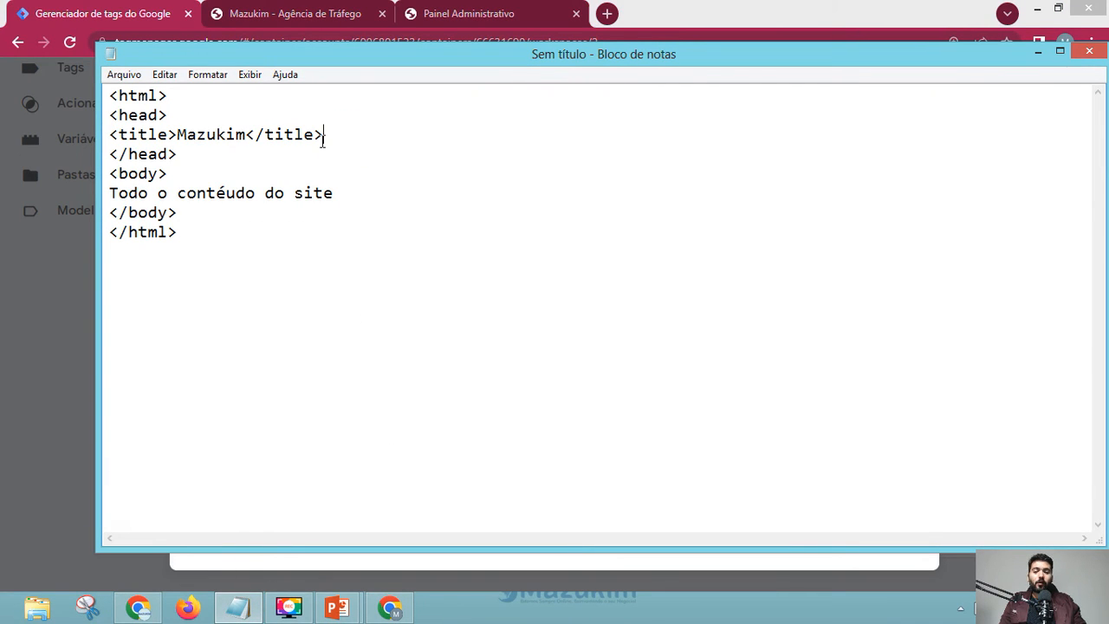
pyautogui.press('Return')
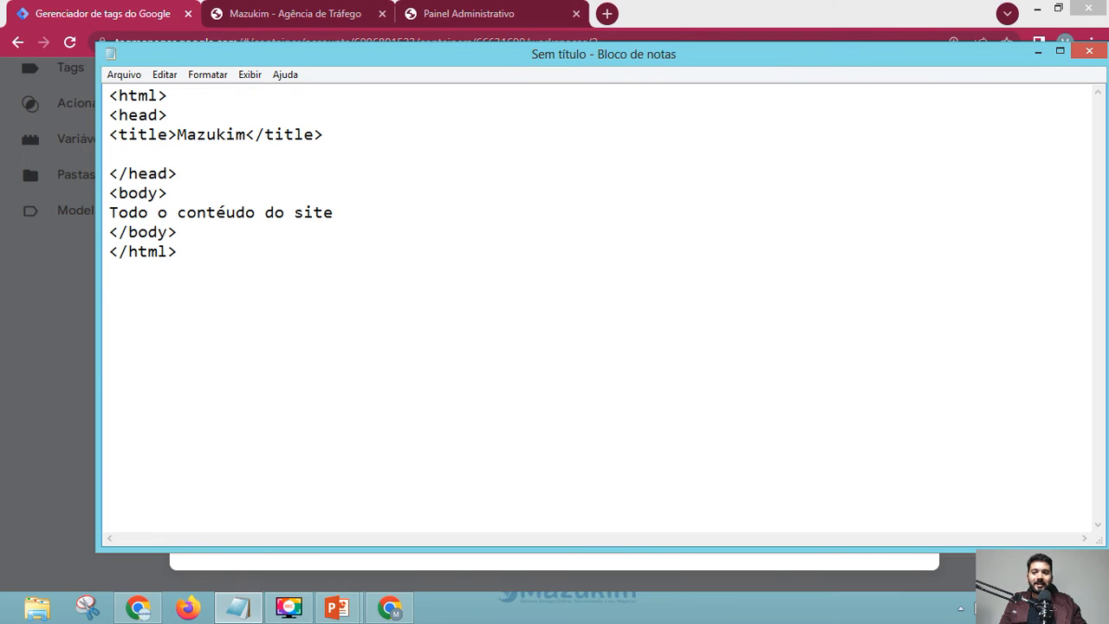
pyautogui.hotkey('ctrl', 'v')
pyautogui.press('Return')
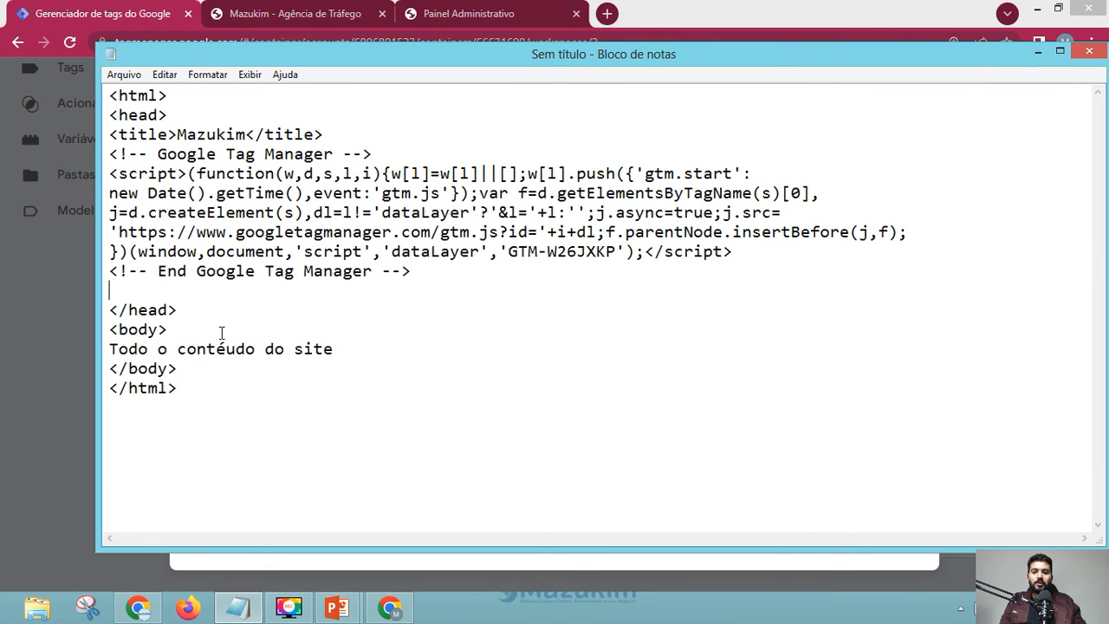
pyautogui.press('Return')
pyautogui.press('Down')
pyautogui.press('Down')
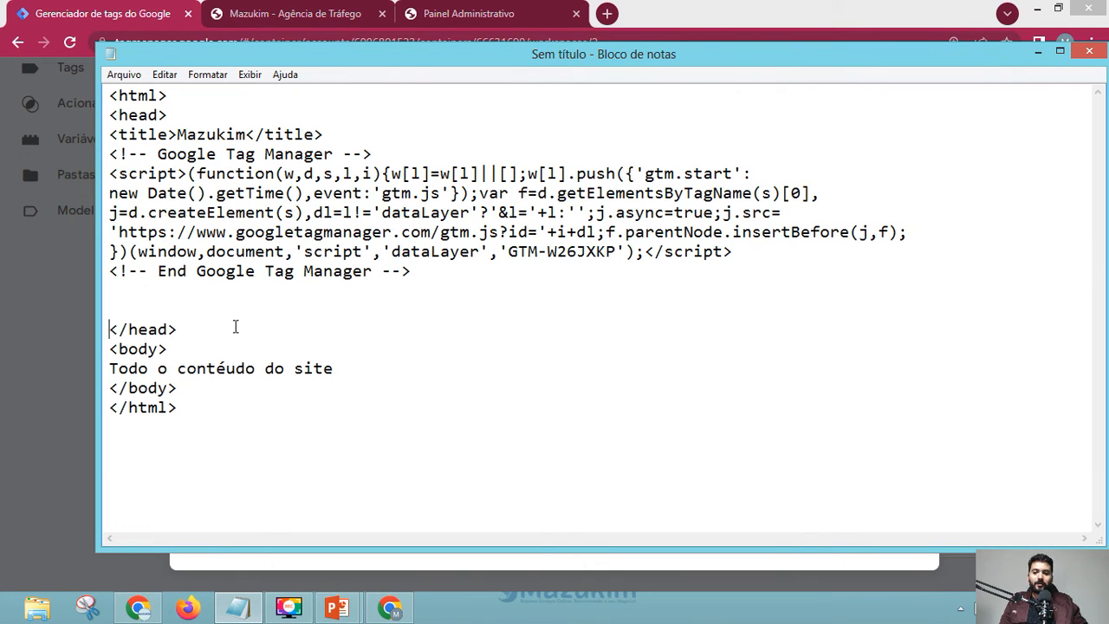
pyautogui.press('Return')
pyautogui.press('Return')
pyautogui.press('Down')
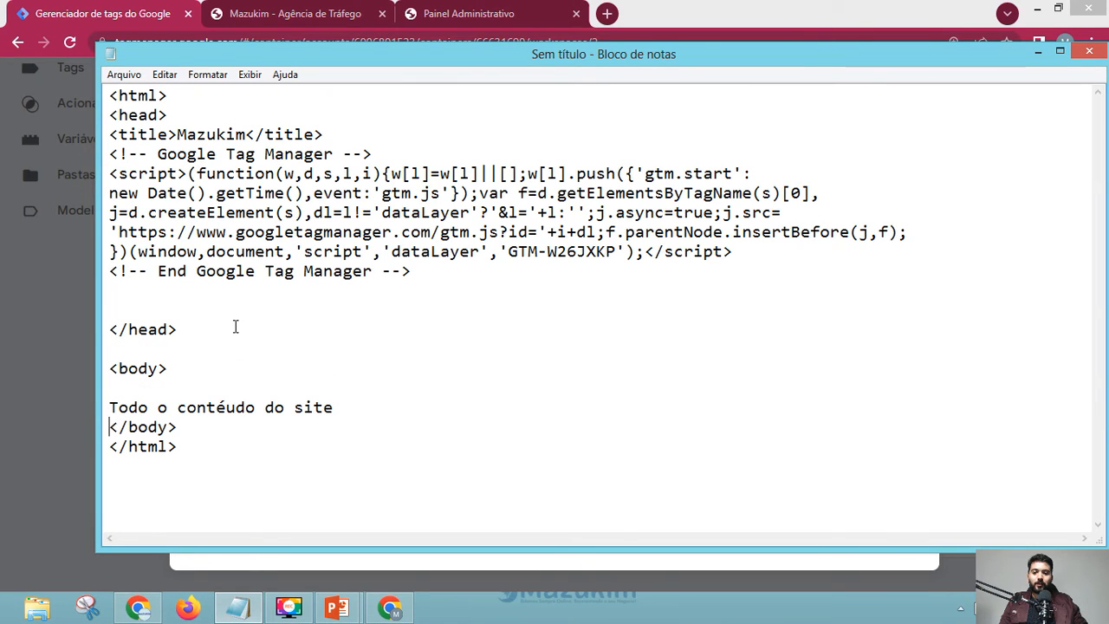
pyautogui.press('Return')
pyautogui.press('Up')
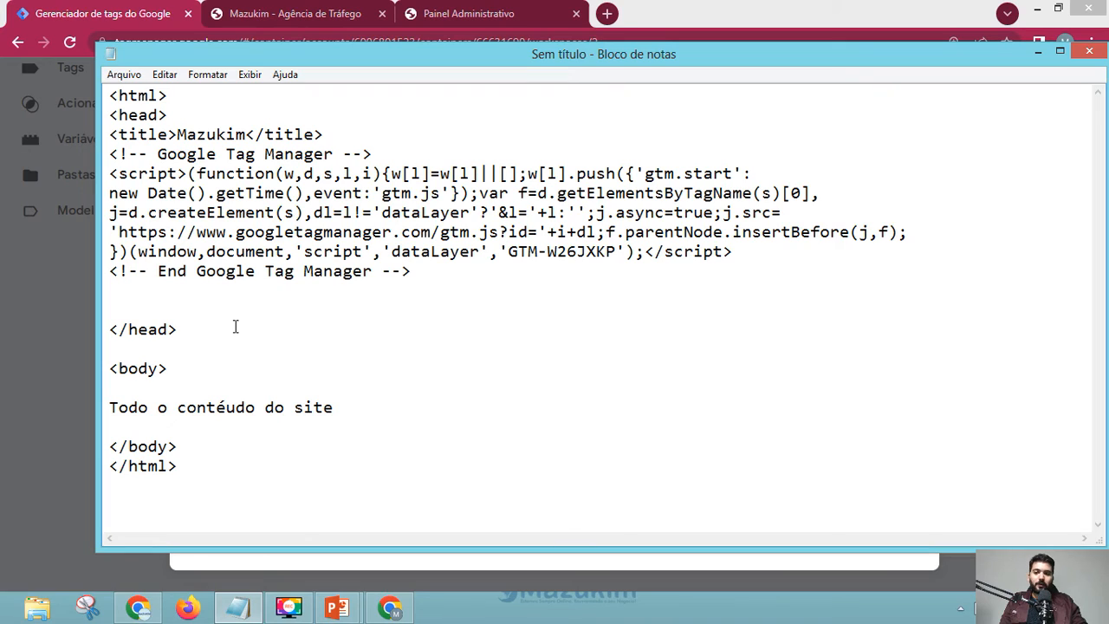
# - Type the example line <script src="lsdjfs.js"></script> below the snippet, fixing typos along the way
pyautogui.write('<script')
pyautogui.press('BackSpace')
pyautogui.press('BackSpace')
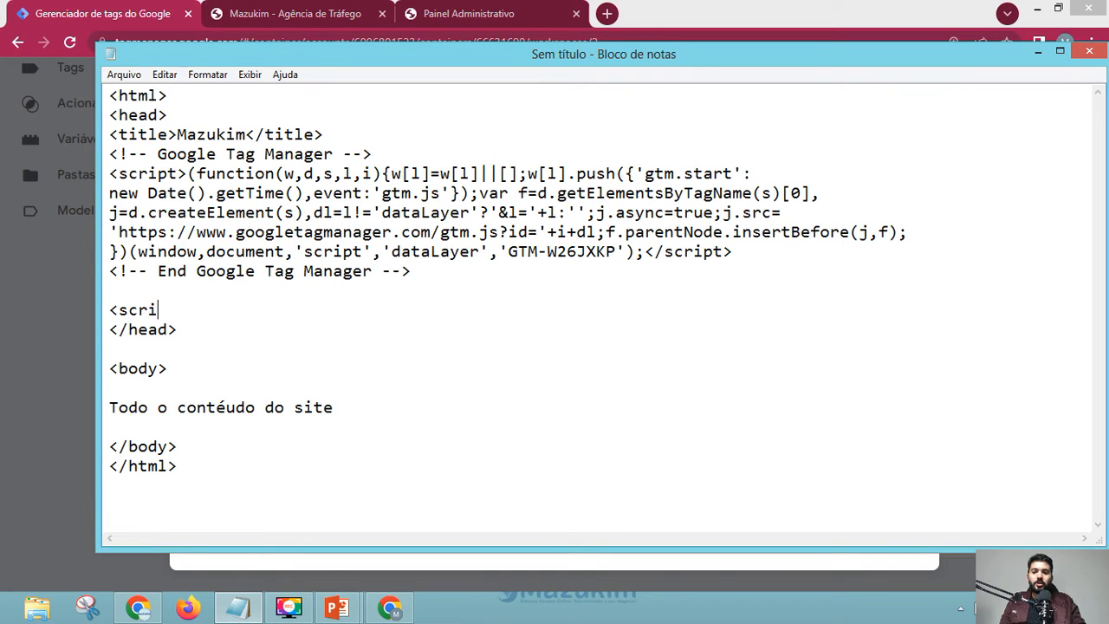
pyautogui.write('ipt scr')
pyautogui.press('BackSpace')
pyautogui.press('BackSpace')
pyautogui.write('rcslkdj')
pyautogui.press('BackSpace')
pyautogui.press('BackSpace')
pyautogui.press('BackSpace')
pyautogui.press('BackSpace')
pyautogui.press('BackSpace')
pyautogui.write('=')
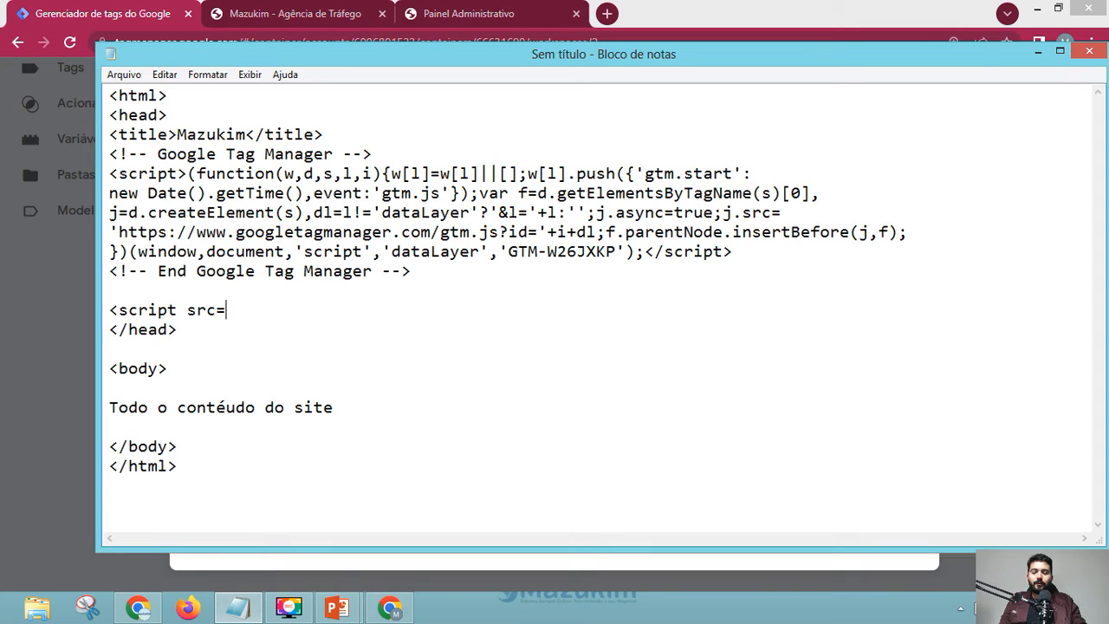
pyautogui.write('"lsdjfs.js"')
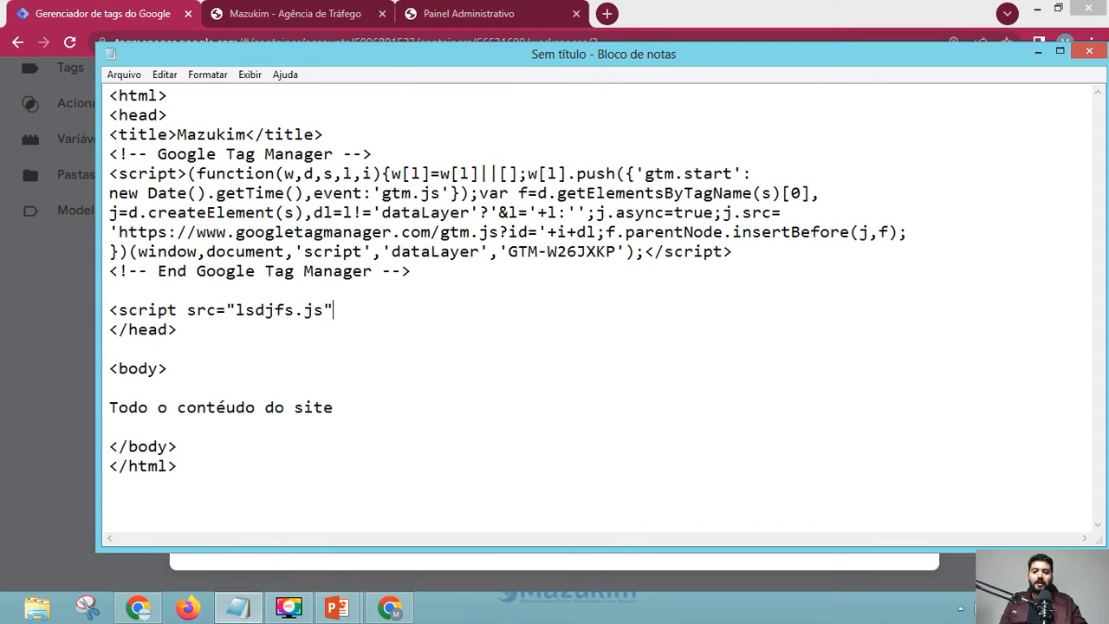
pyautogui.write('></script>')
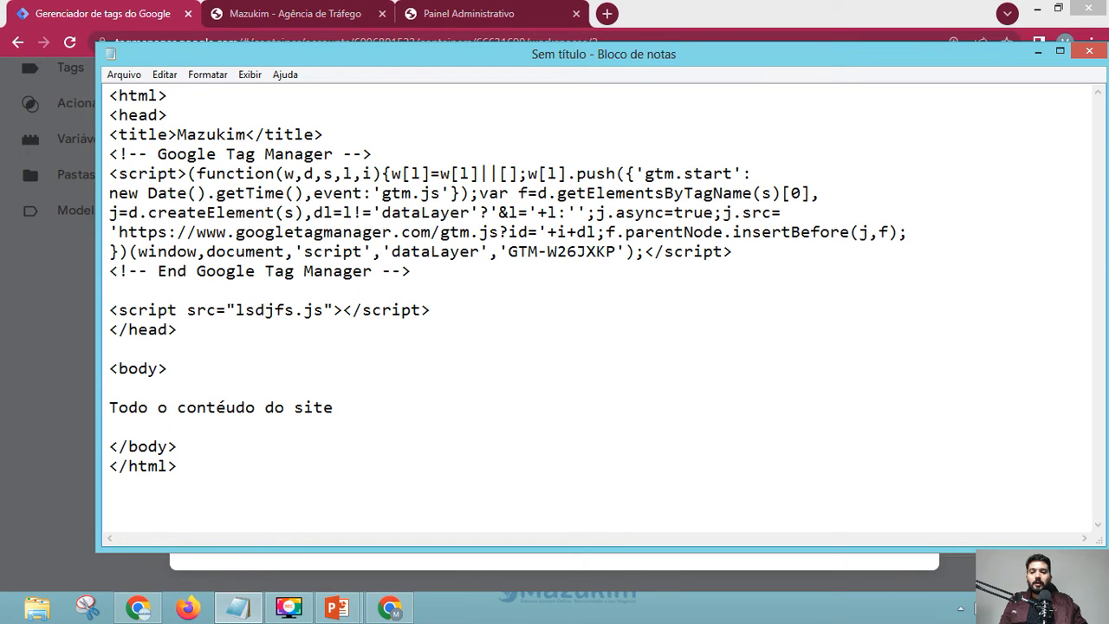
# - Move the lsdjfs.js script line up to sit directly under the title
pyautogui.moveTo(451, 271); pyautogui.dragTo(87, 158)
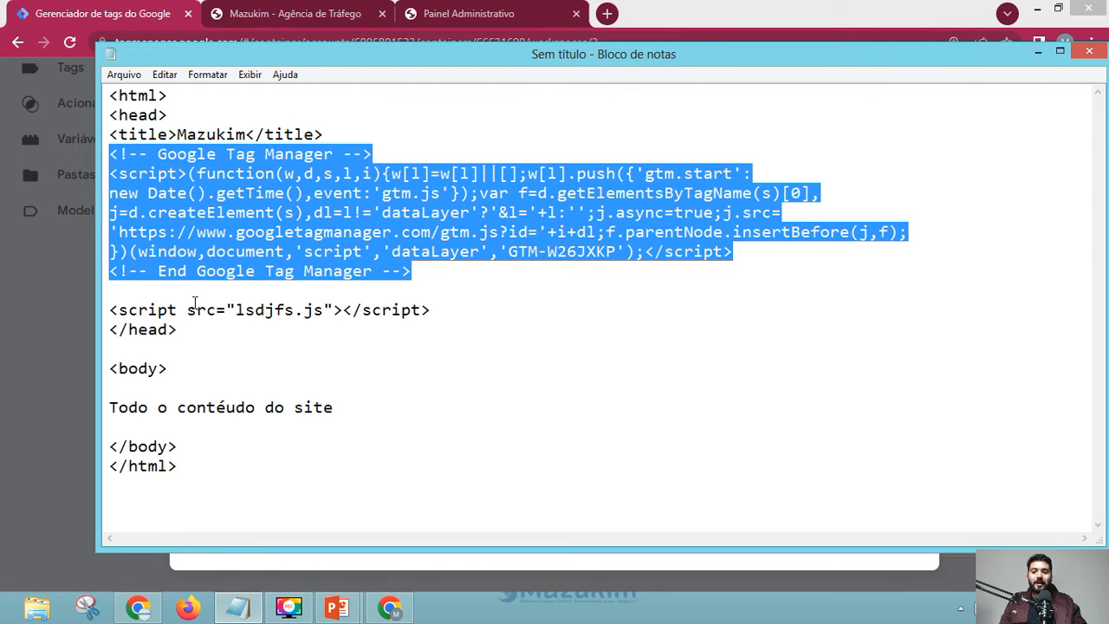
pyautogui.click(251, 304)
pyautogui.moveTo(424, 272); pyautogui.dragTo(66, 162)
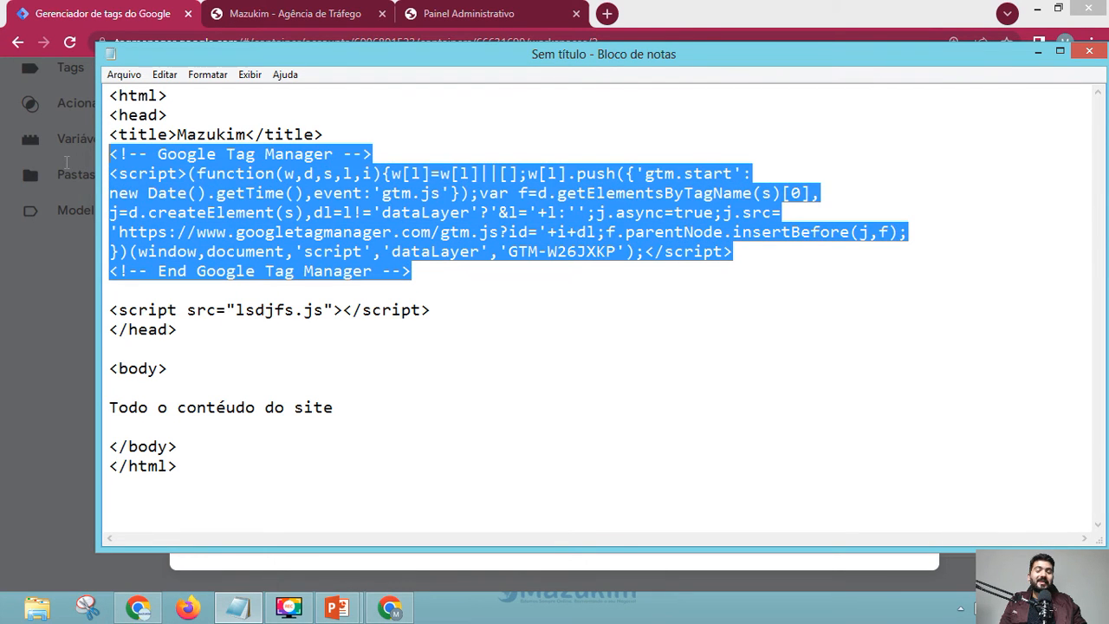
pyautogui.click(463, 309)
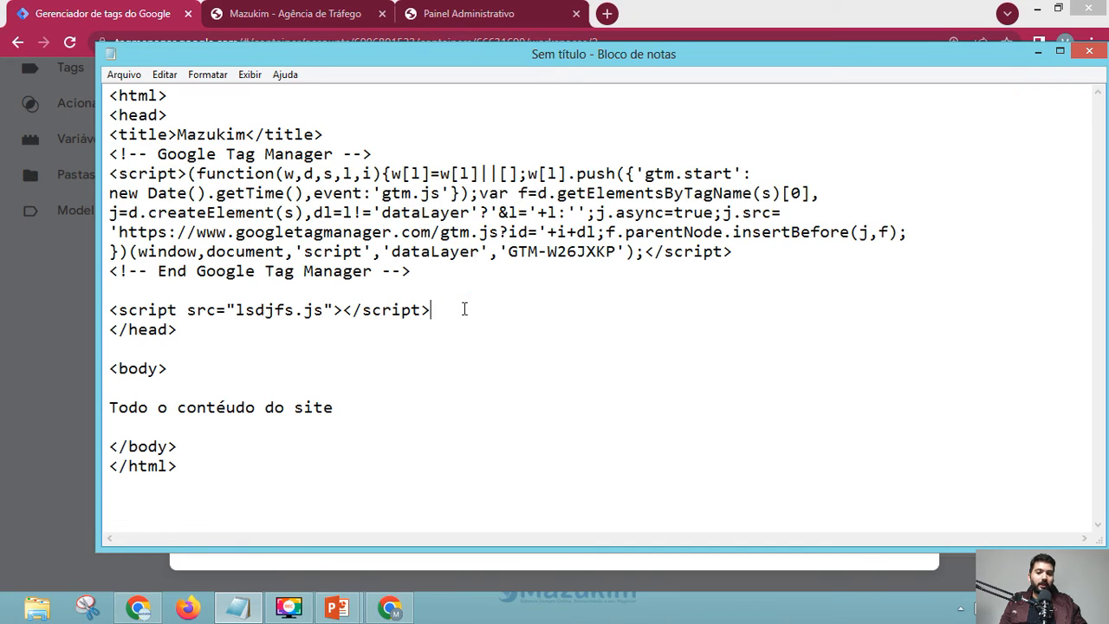
pyautogui.press('Return')
pyautogui.moveTo(447, 314); pyautogui.dragTo(101, 312)
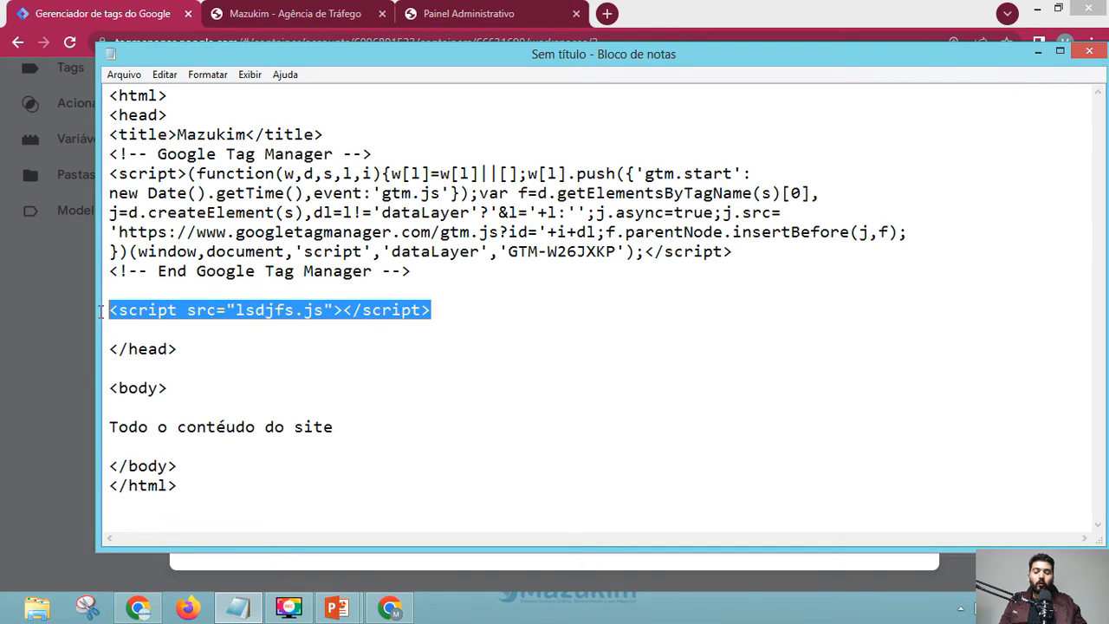
pyautogui.hotkey('ctrl', 'x')
pyautogui.click(362, 135)
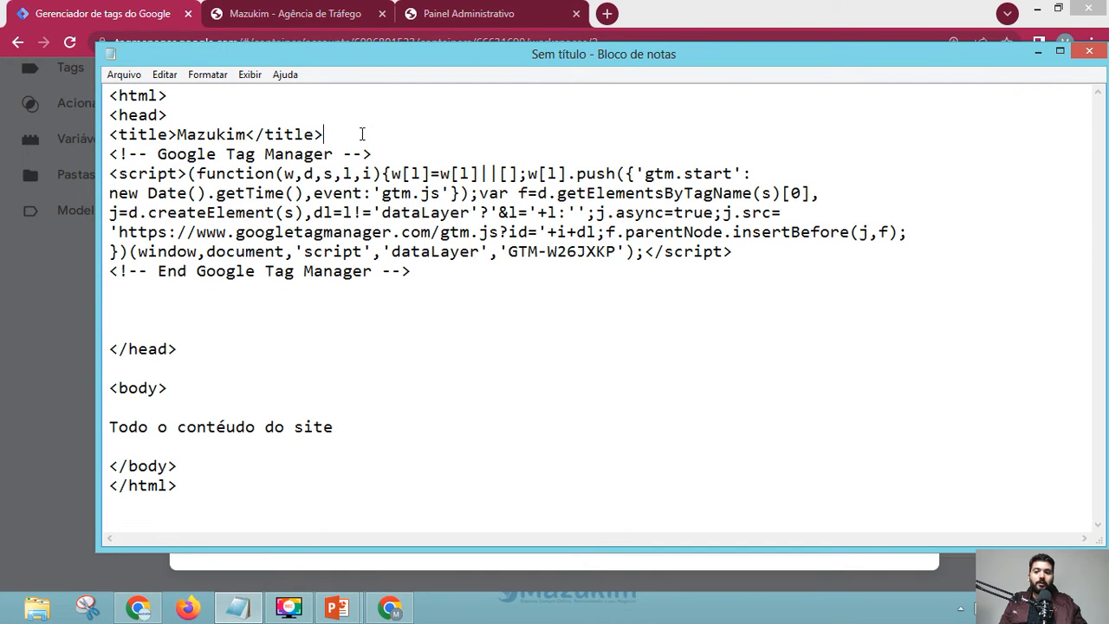
pyautogui.press('Return')
pyautogui.hotkey('ctrl', 'v')
pyautogui.press('Return')
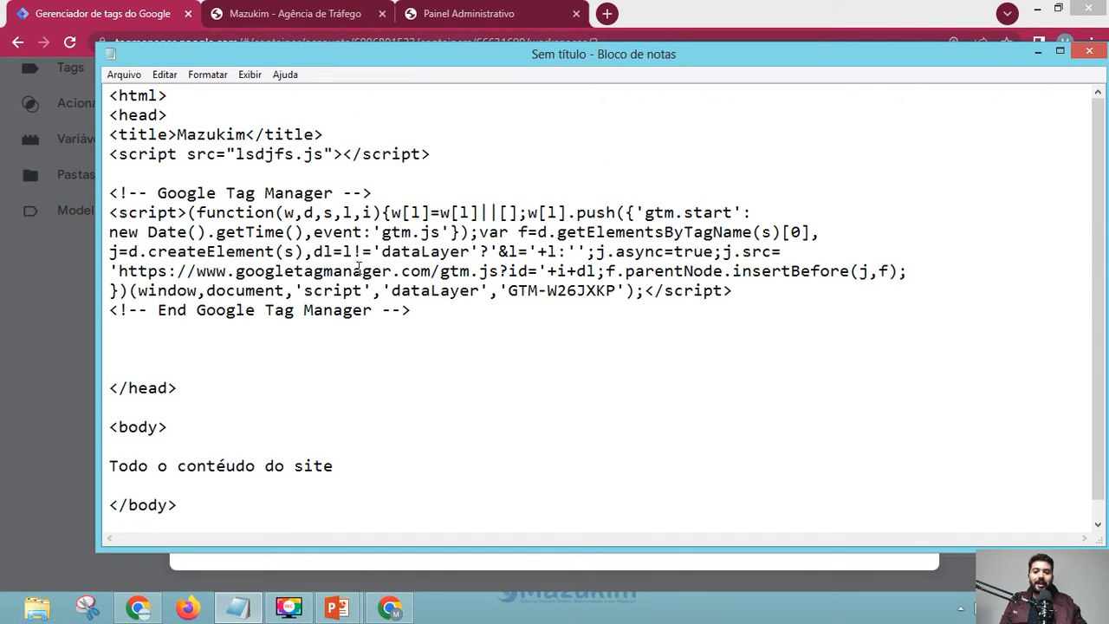
# - Move the Tag Manager snippet back directly under the title, trim extra blank lines, and return to the install code
pyautogui.moveTo(414, 310); pyautogui.dragTo(78, 189)
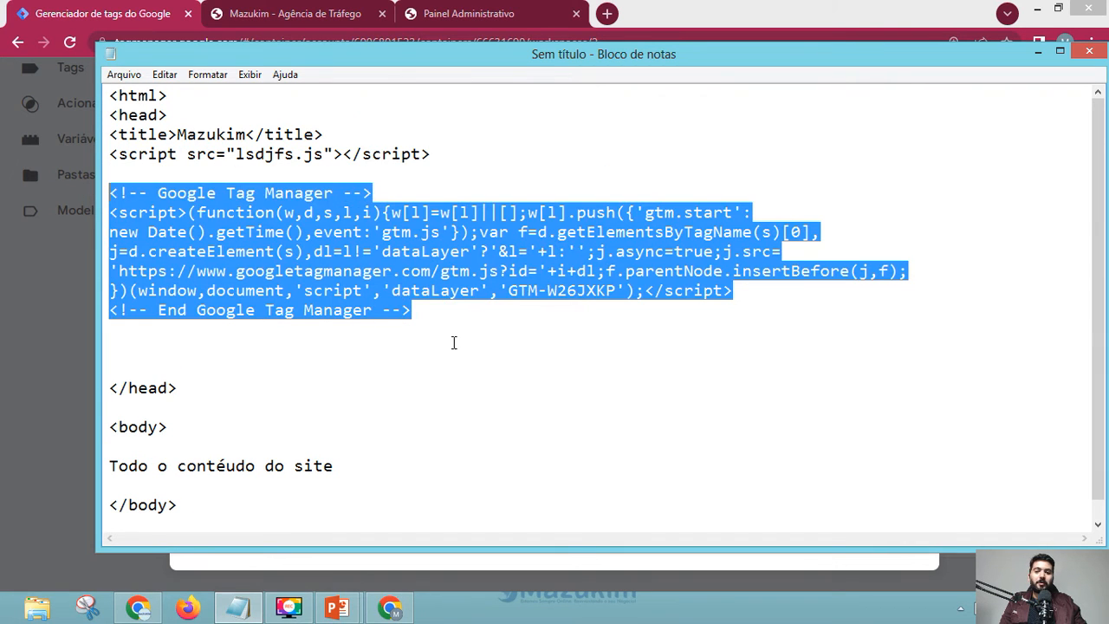
pyautogui.click(419, 304)
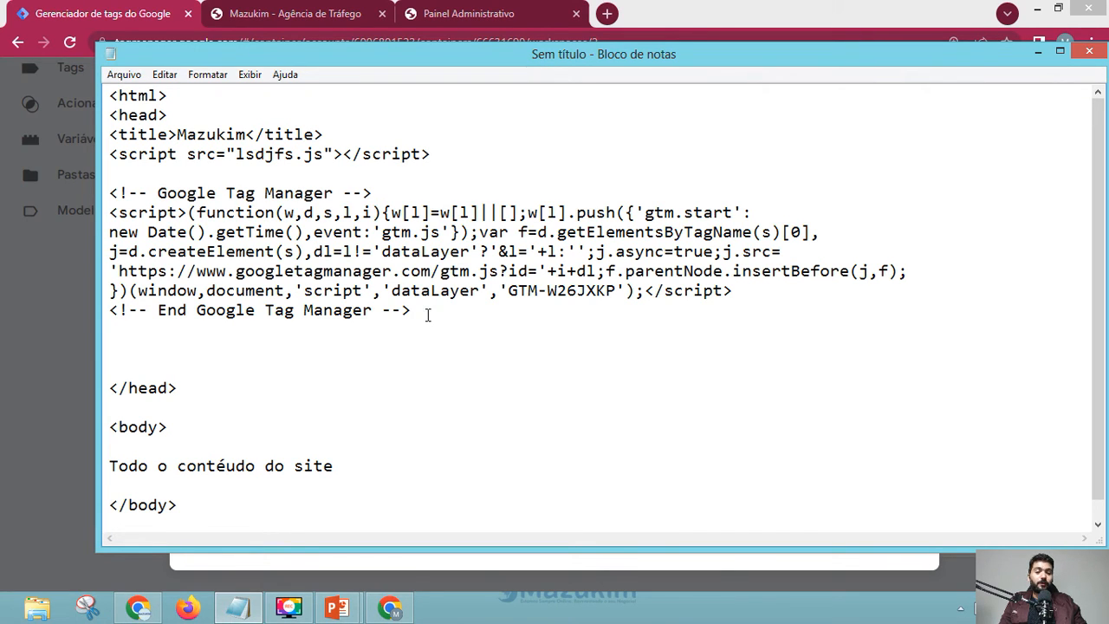
pyautogui.click(303, 341)
pyautogui.press('BackSpace')
pyautogui.press('BackSpace')
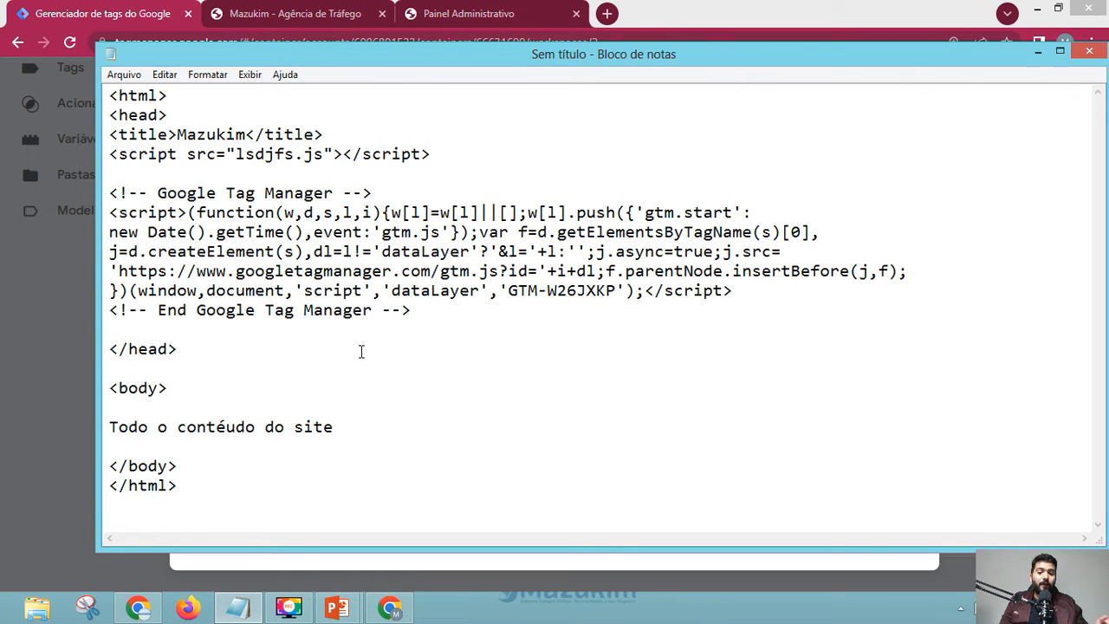
pyautogui.moveTo(426, 311); pyautogui.dragTo(29, 186)
pyautogui.press('BackSpace')
pyautogui.click(337, 136)
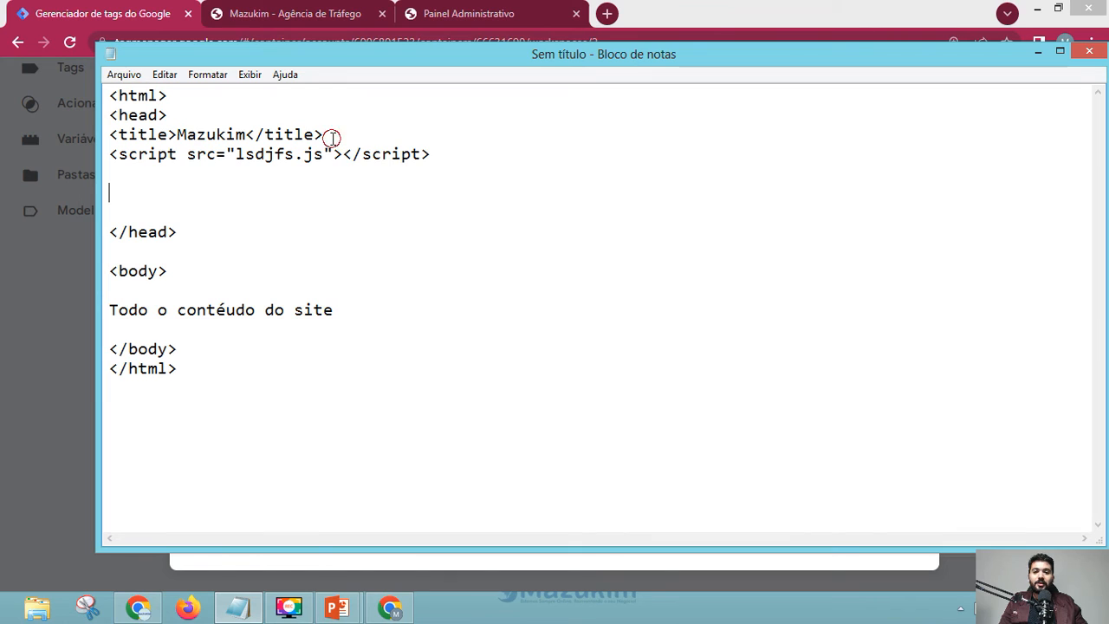
pyautogui.press('Return')
pyautogui.hotkey('ctrl', 'v')
pyautogui.press('Return')
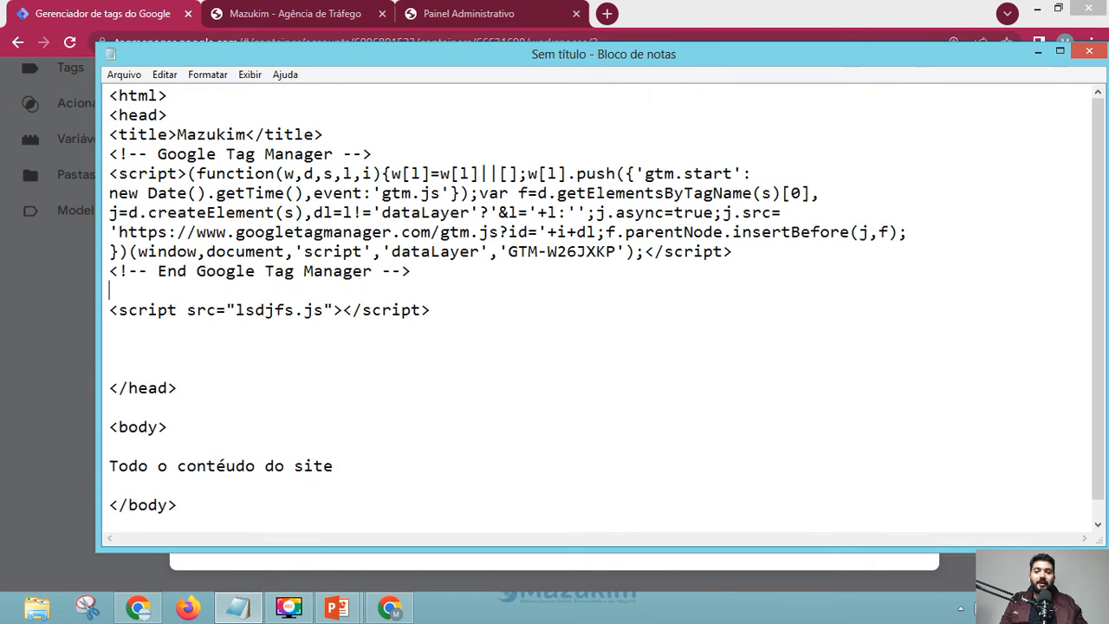
pyautogui.click(164, 355)
pyautogui.press('BackSpace')
pyautogui.press('BackSpace')
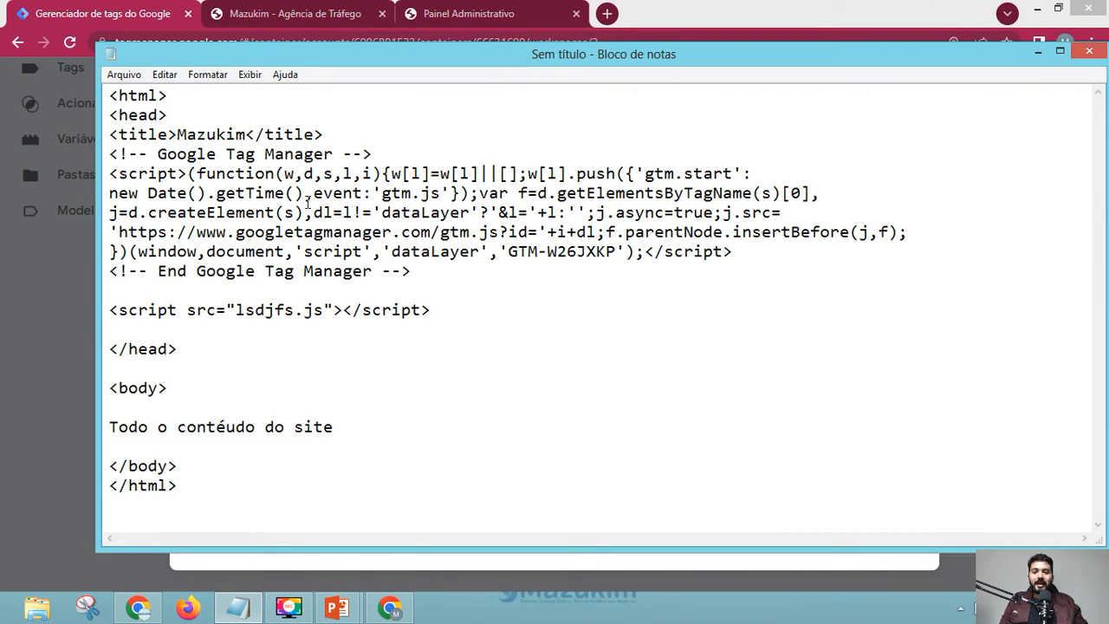
pyautogui.click(104, 12)
pyautogui.scroll(-1, 269, 414)
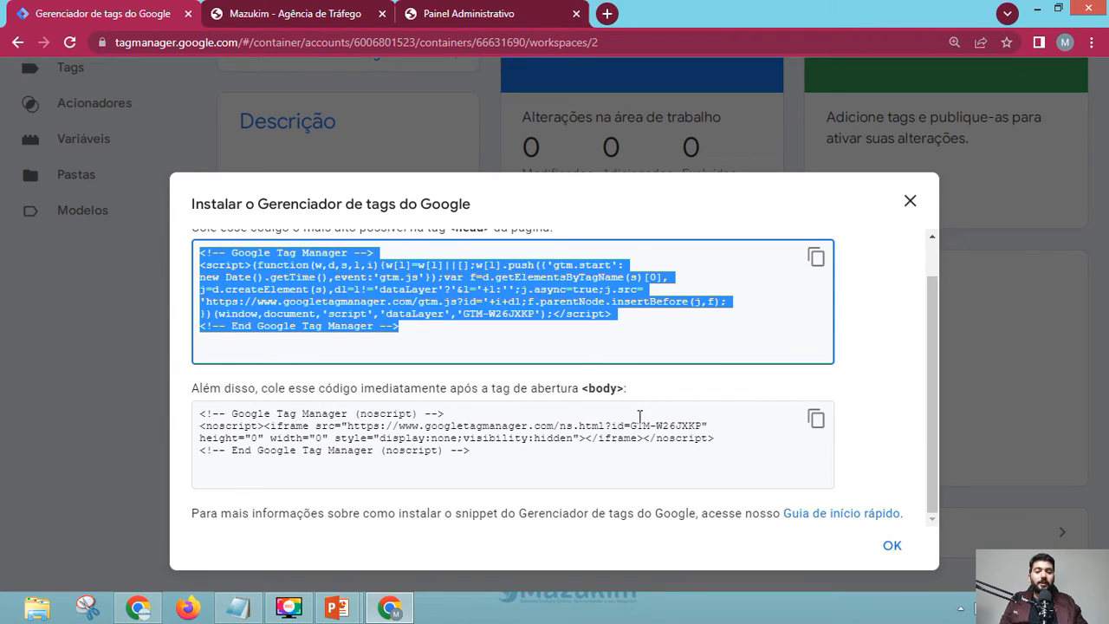
# - Copy the GTM body noscript snippet and paste it right after the opening <body> tag
pyautogui.click(815, 419)
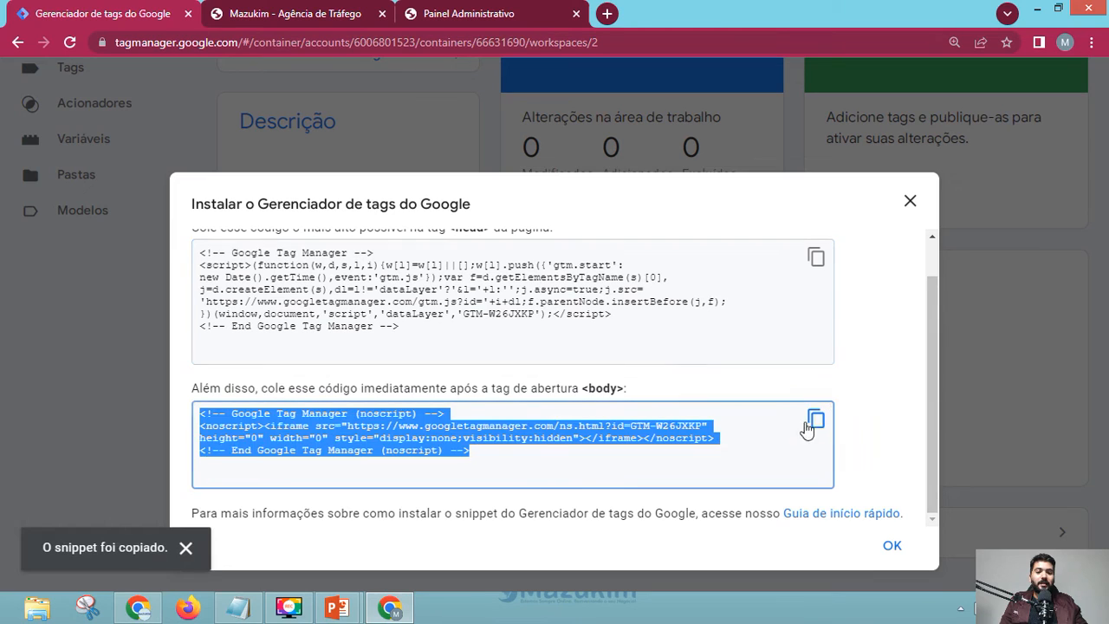
pyautogui.click(249, 610)
pyautogui.click(170, 403)
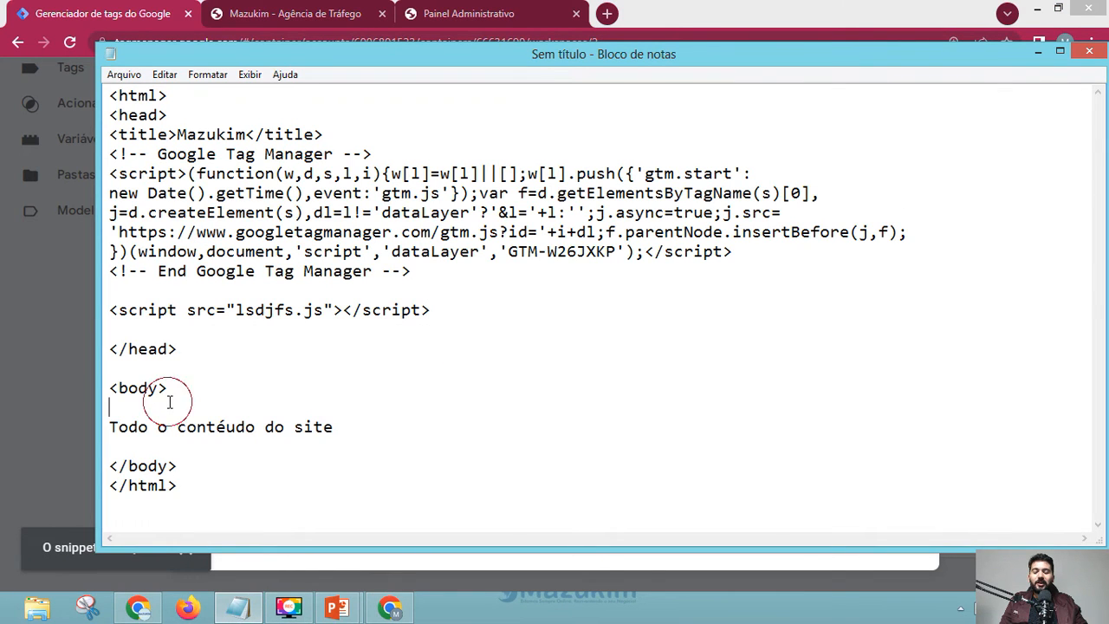
pyautogui.hotkey('ctrl', 'v')
pyautogui.press('Return')
pyautogui.scroll(-1, 297, 341)
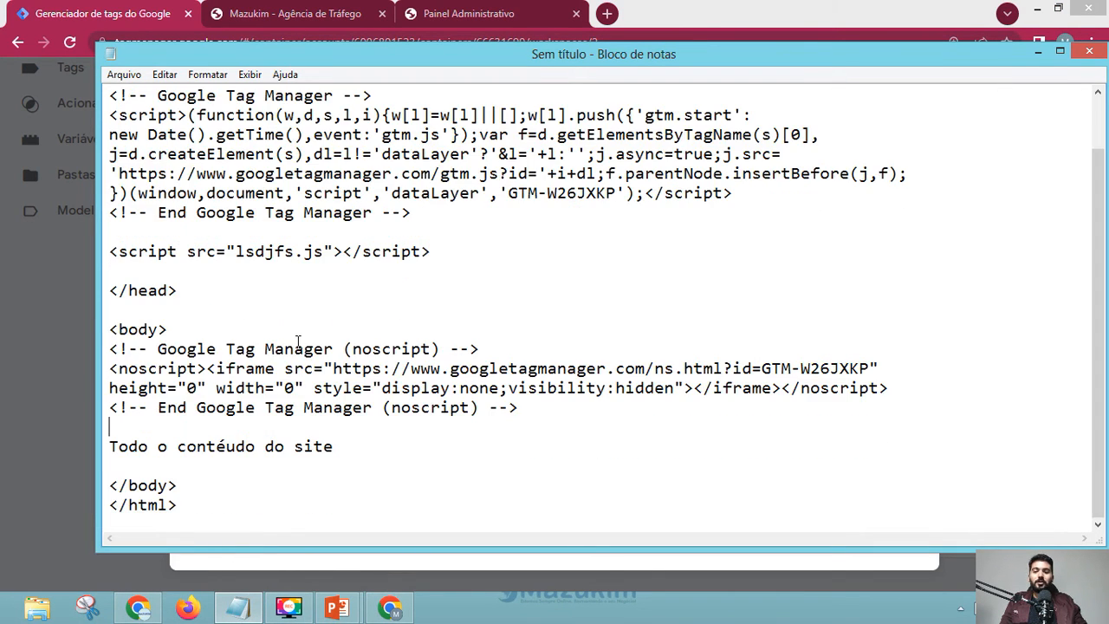
pyautogui.scroll(1, 334, 367)
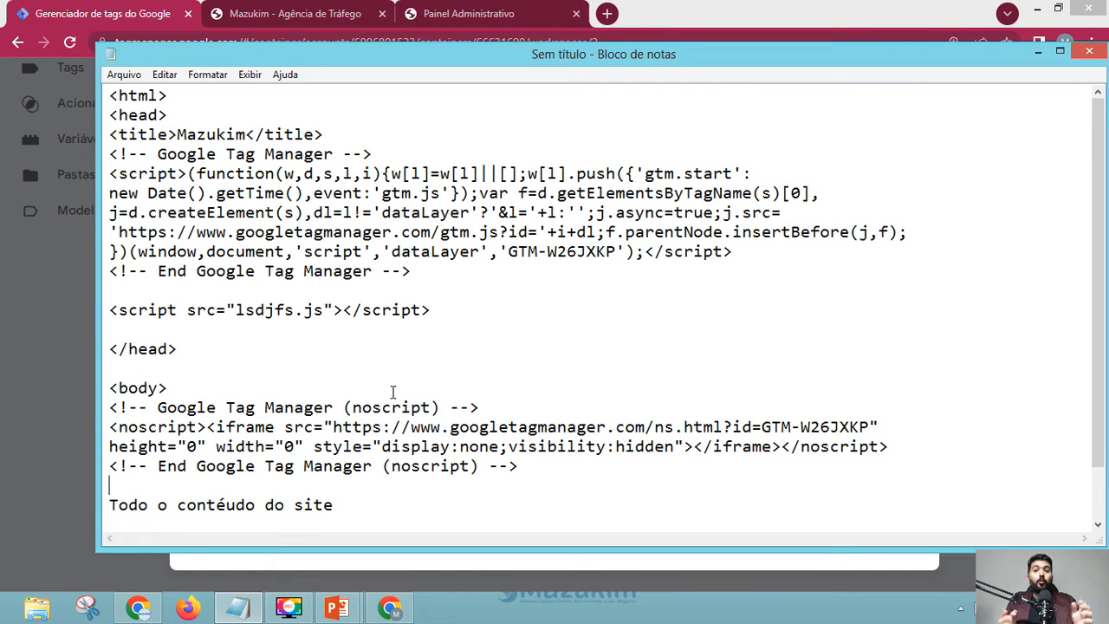
# - Scroll through the Mazukim marketing homepage, then switch to the Painel Administrativo dashboard
pyautogui.click(289, 10)
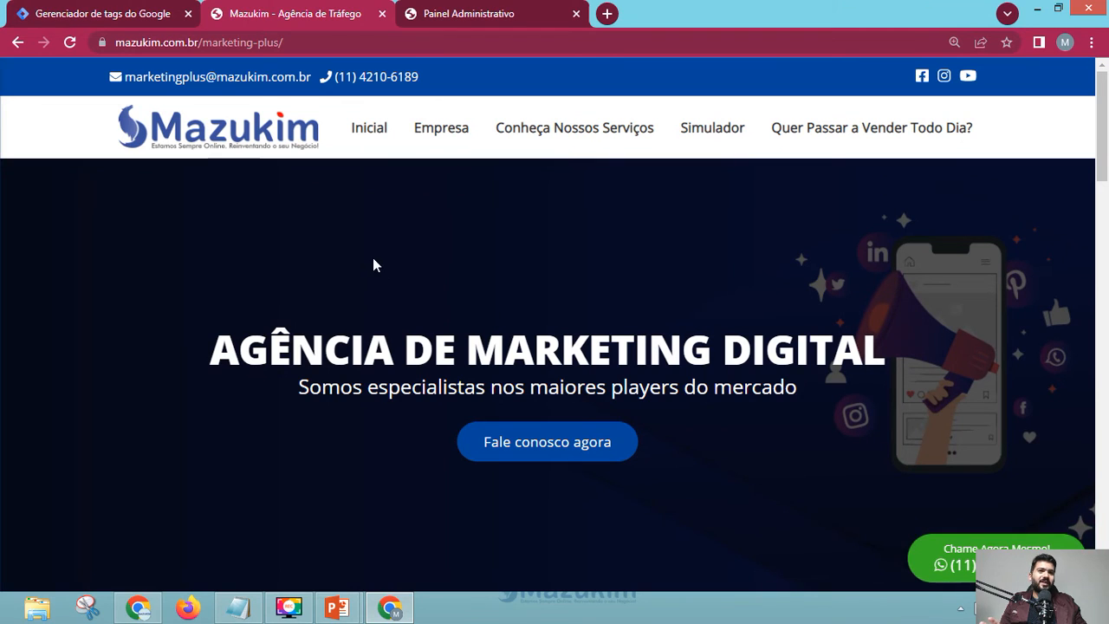
pyautogui.scroll(-7, 447, 247)
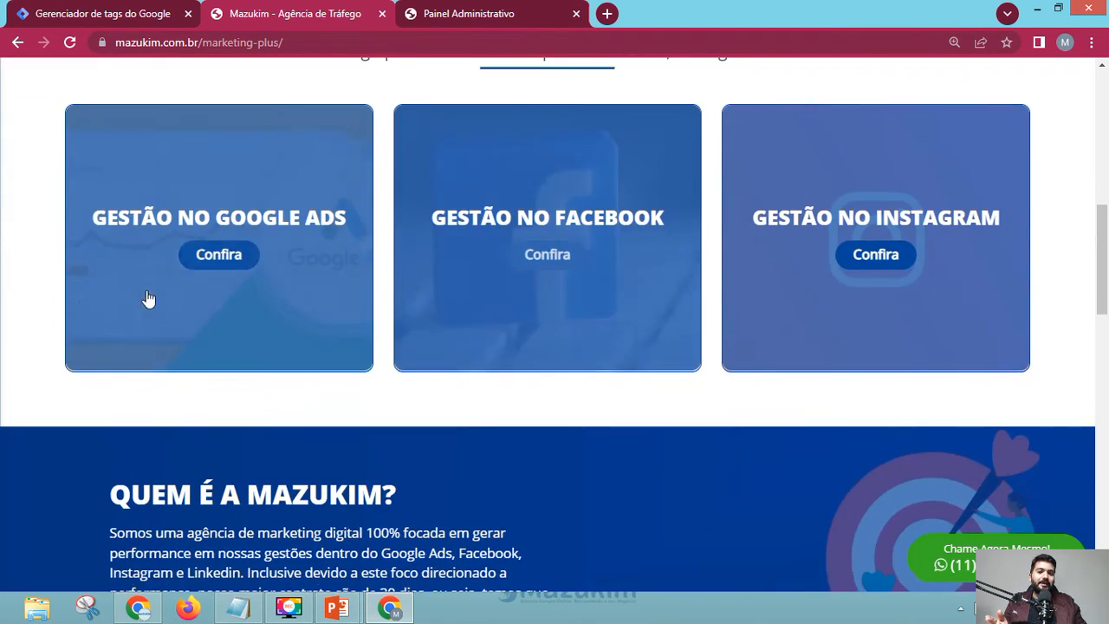
pyautogui.scroll(5, 148, 300)
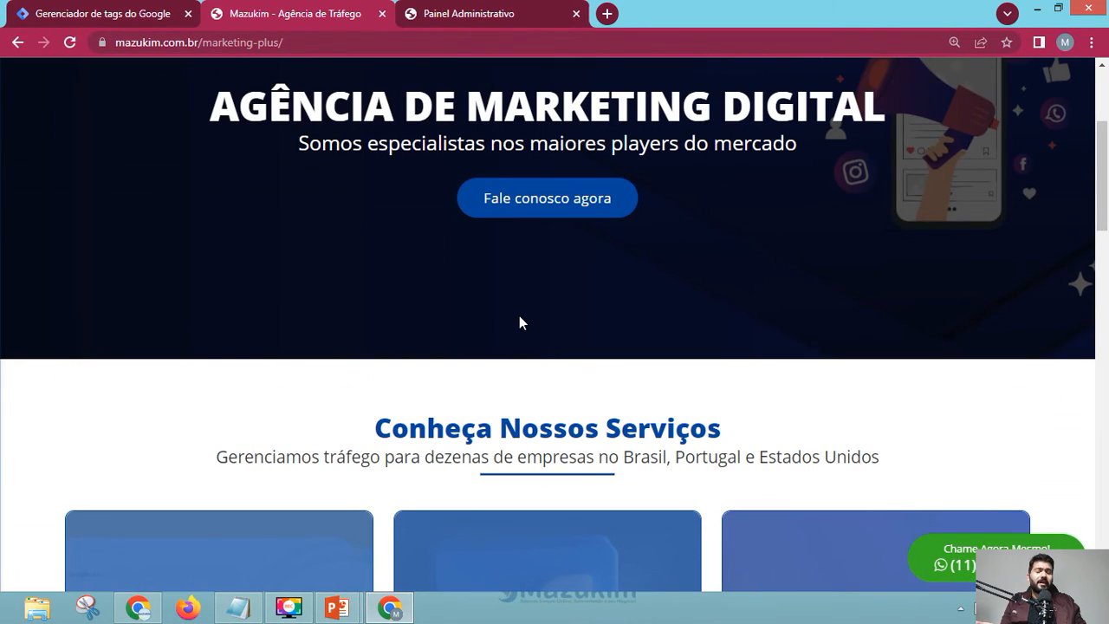
pyautogui.scroll(2, 384, 317)
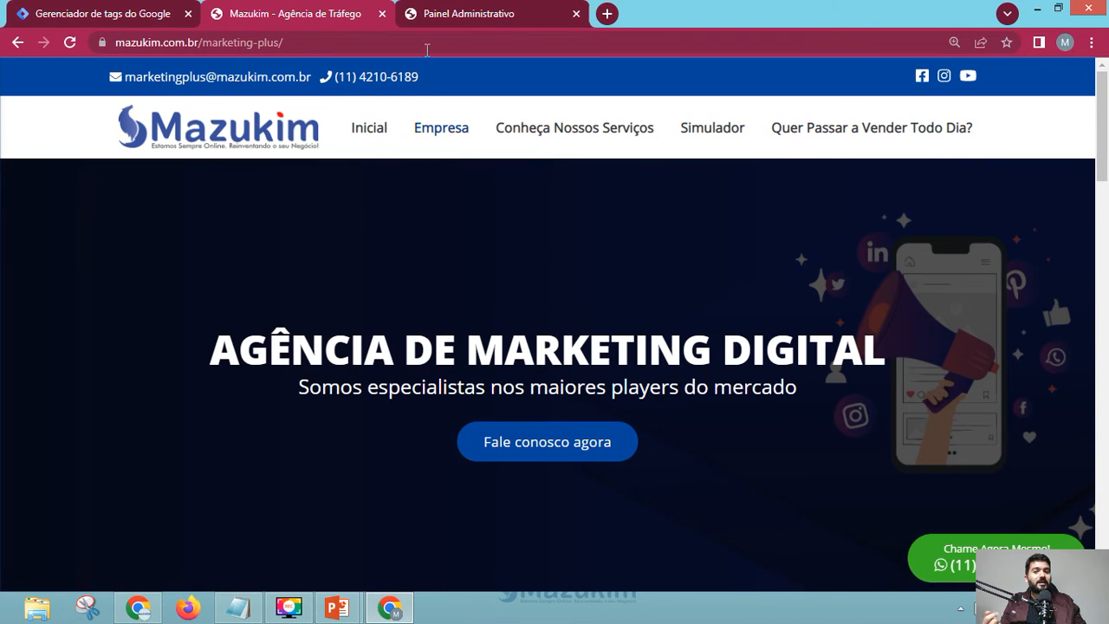
pyautogui.click(472, 14)
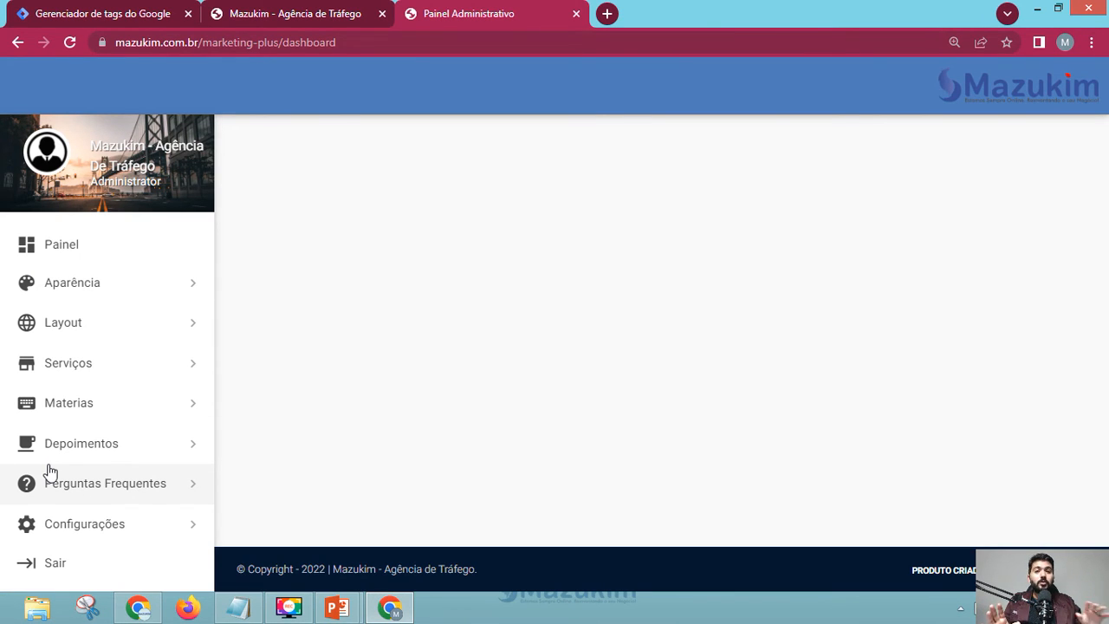
# - Open the Tags Analitycs settings page and delete the old GTM-NHF2LW5 ID from the Google Tag Manager field
pyautogui.scroll(-1, 50, 472)
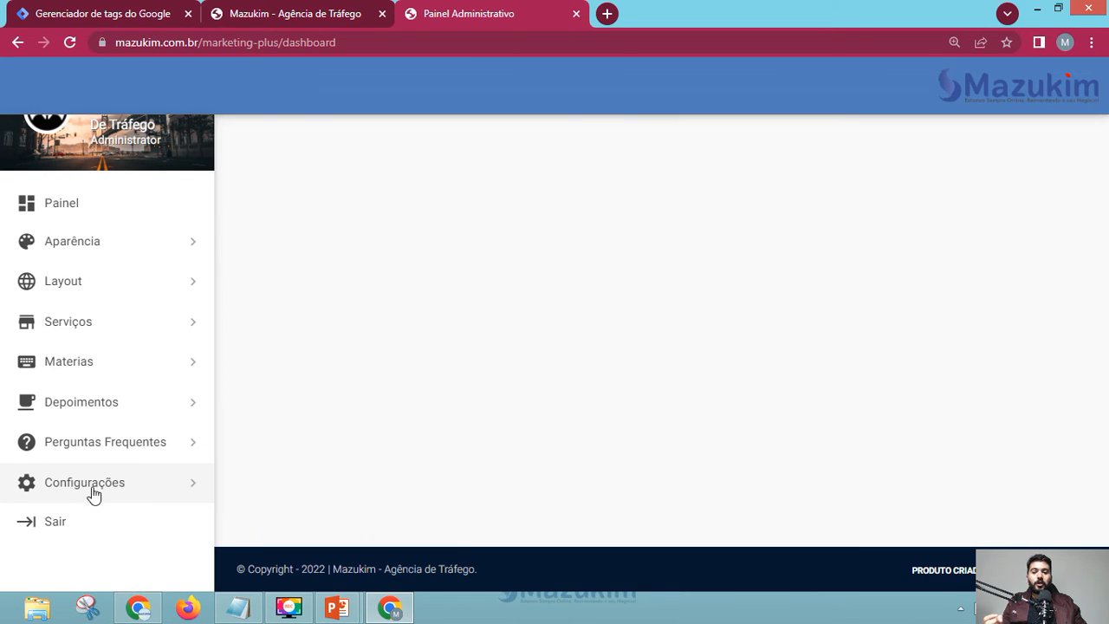
pyautogui.click(124, 490)
pyautogui.scroll(-2, 102, 408)
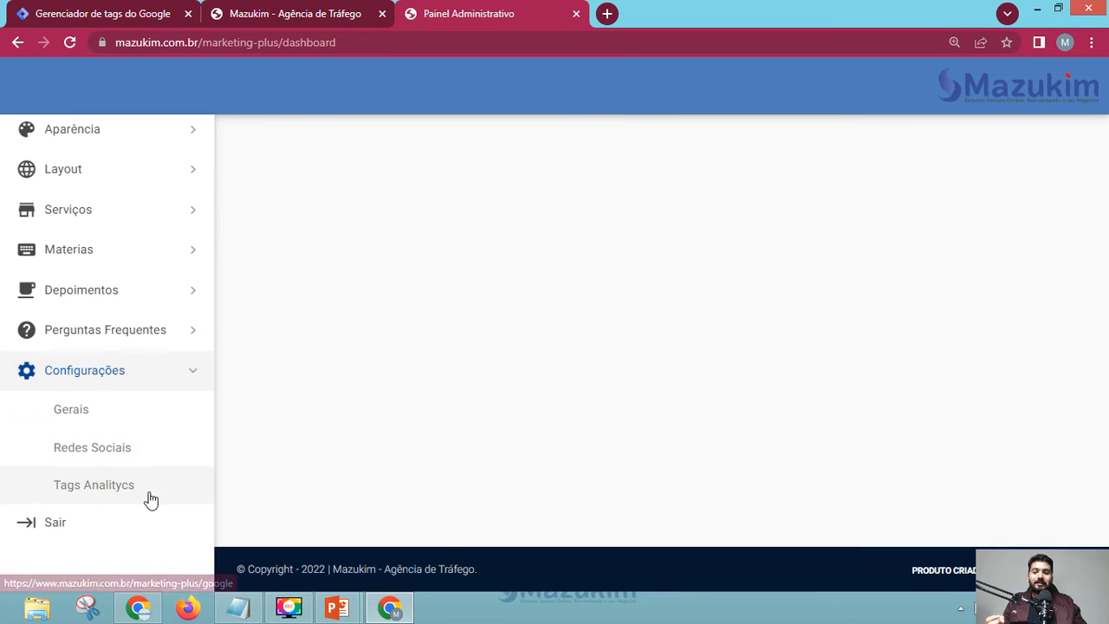
pyautogui.click(125, 499)
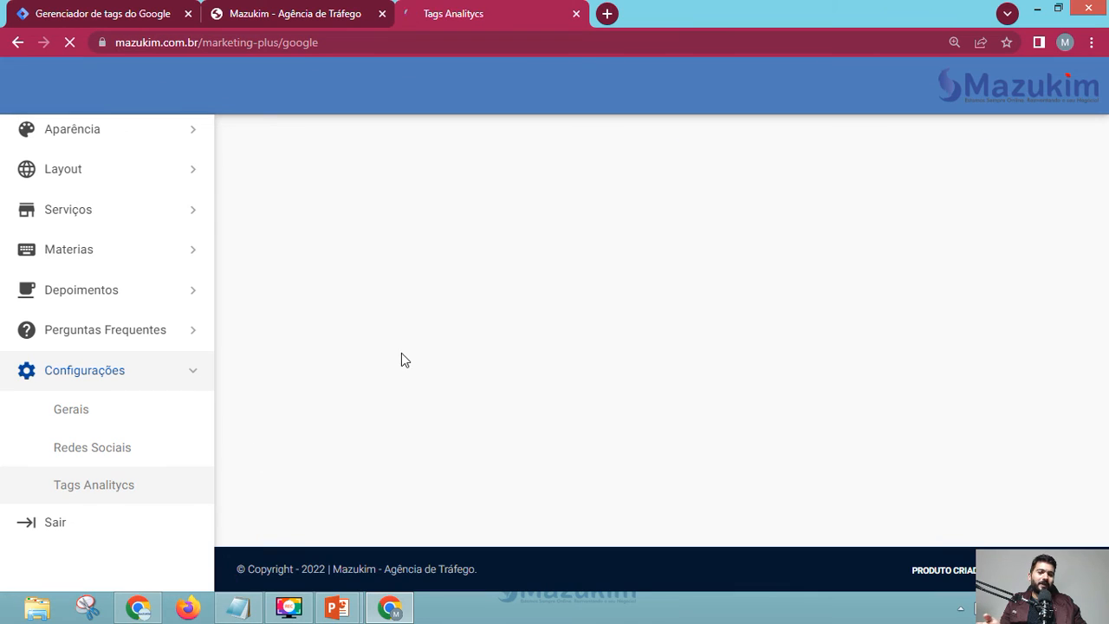
pyautogui.moveTo(641, 232); pyautogui.dragTo(482, 243)
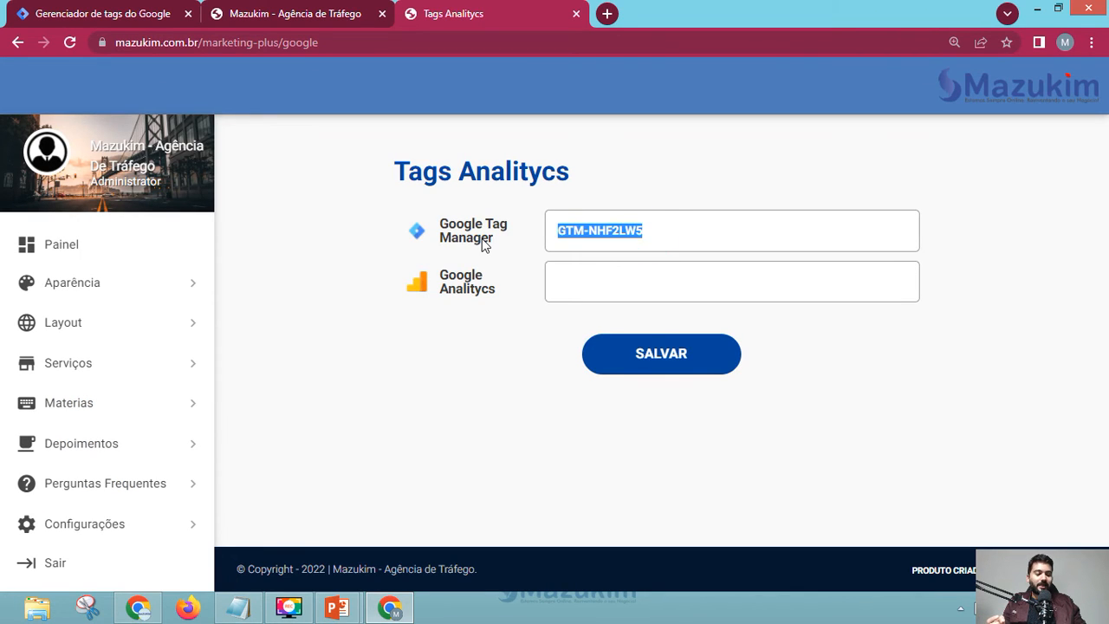
pyautogui.press('BackSpace')
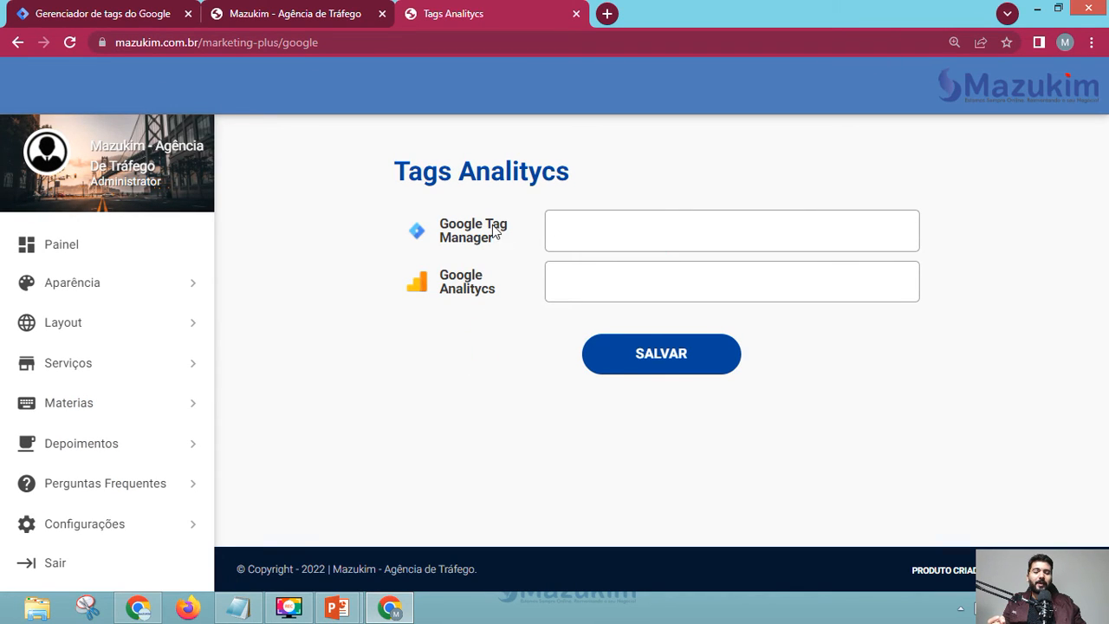
pyautogui.click(580, 232)
pyautogui.click(571, 232)
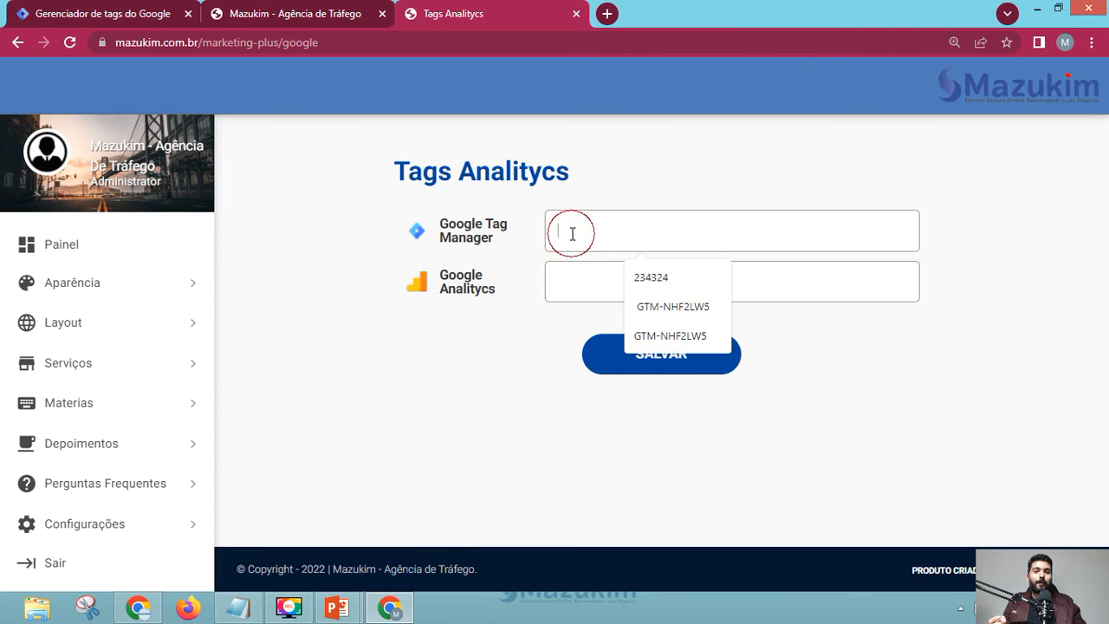
pyautogui.click(490, 352)
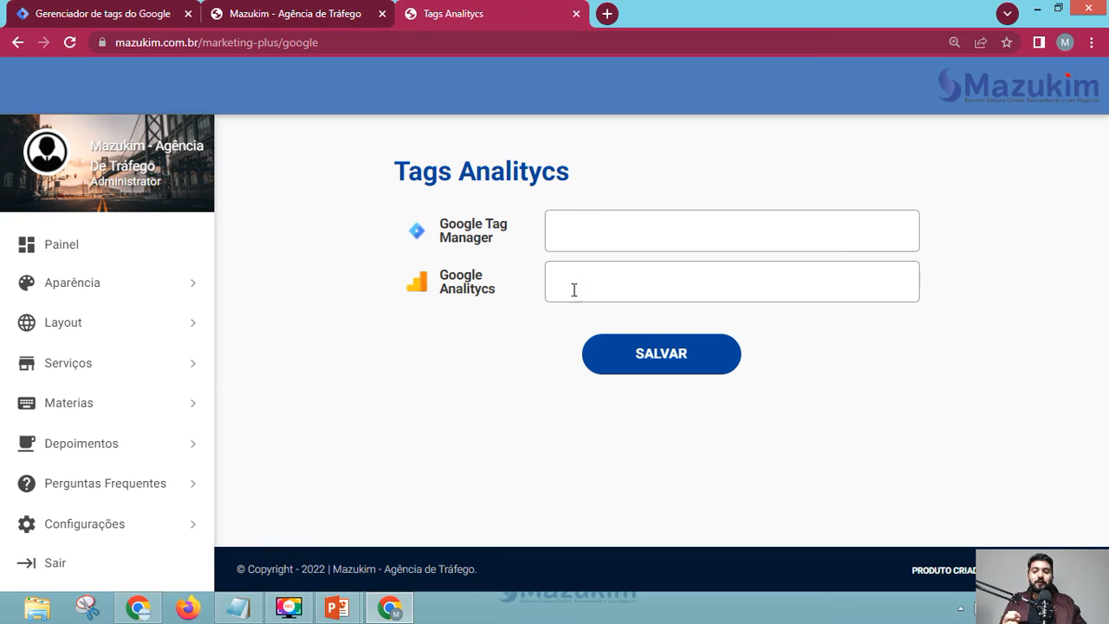
# - Check the sample HTML page in Notepad by scrolling through it
pyautogui.hotkey('alt', 'Tab')
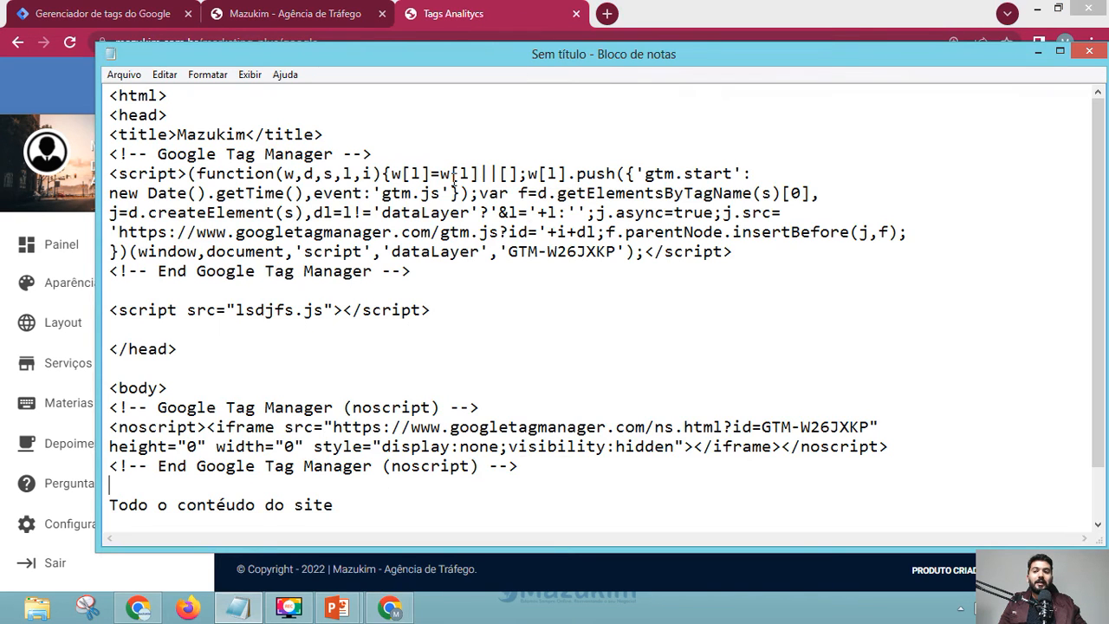
pyautogui.scroll(-1, 303, 351)
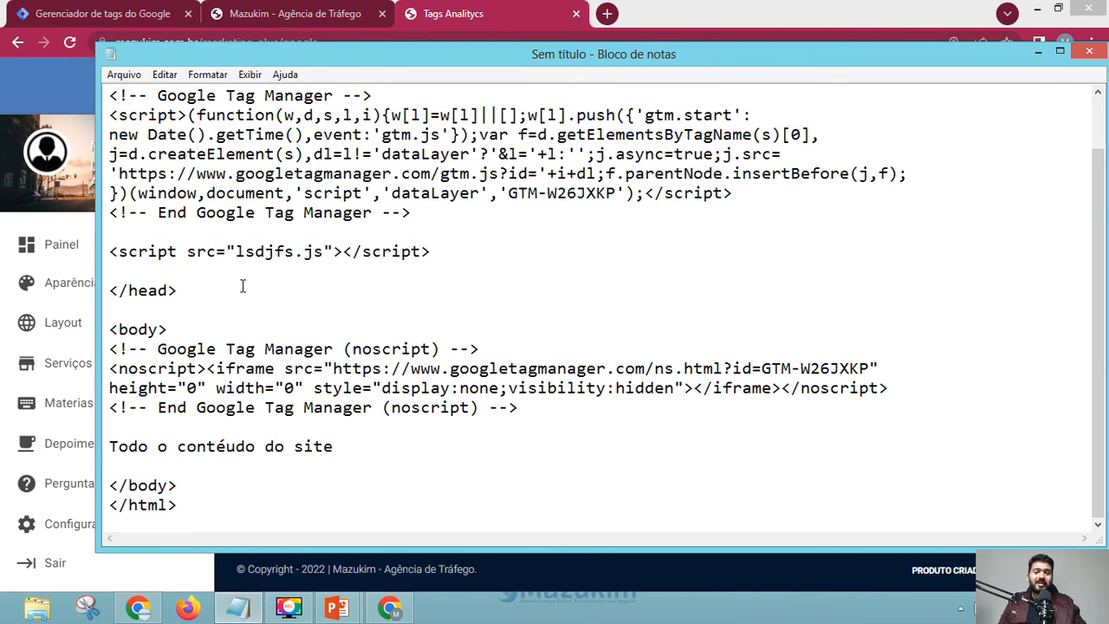
pyautogui.scroll(1, 275, 293)
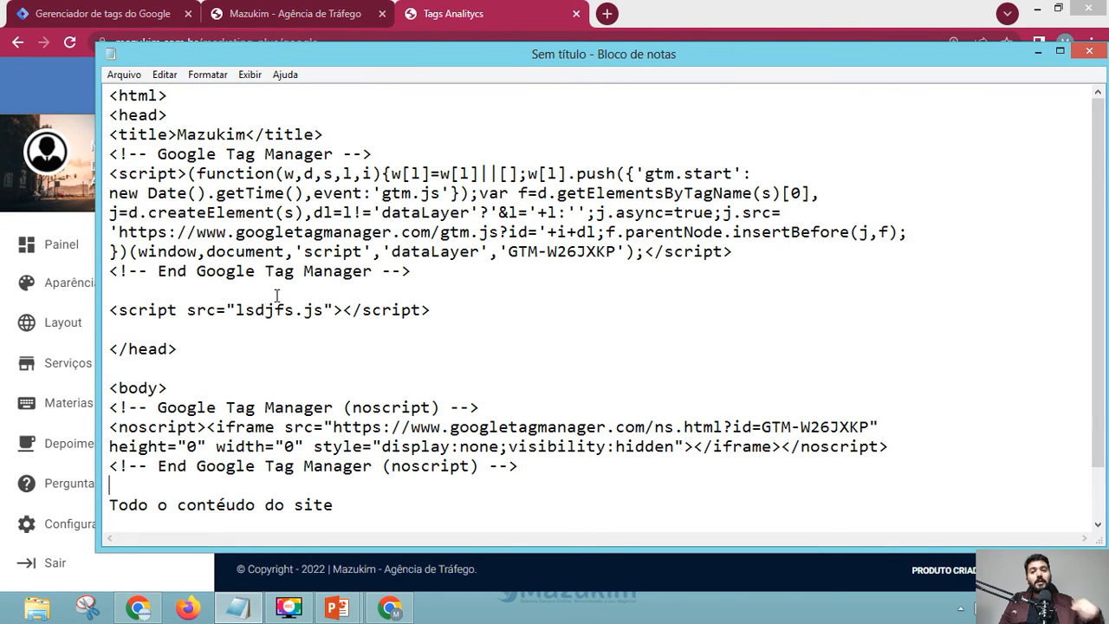
# - Zoom into the GTM install code, grab the container ID GTM-W26JXKP, and go back to the Mazukim tab
pyautogui.click(122, 11)
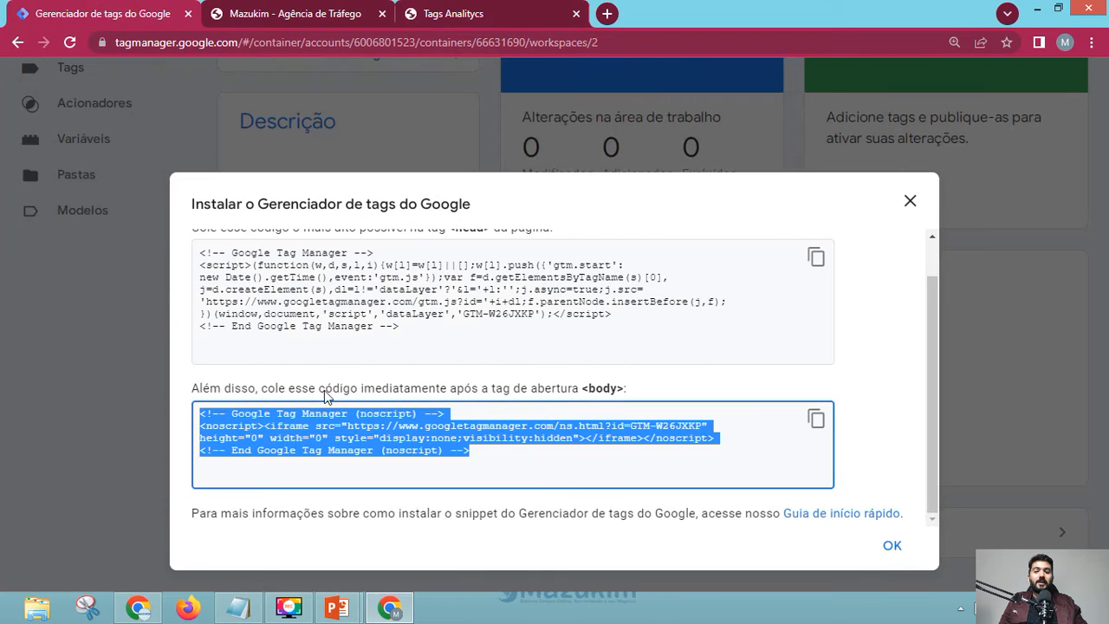
pyautogui.scroll(1, 645, 436)
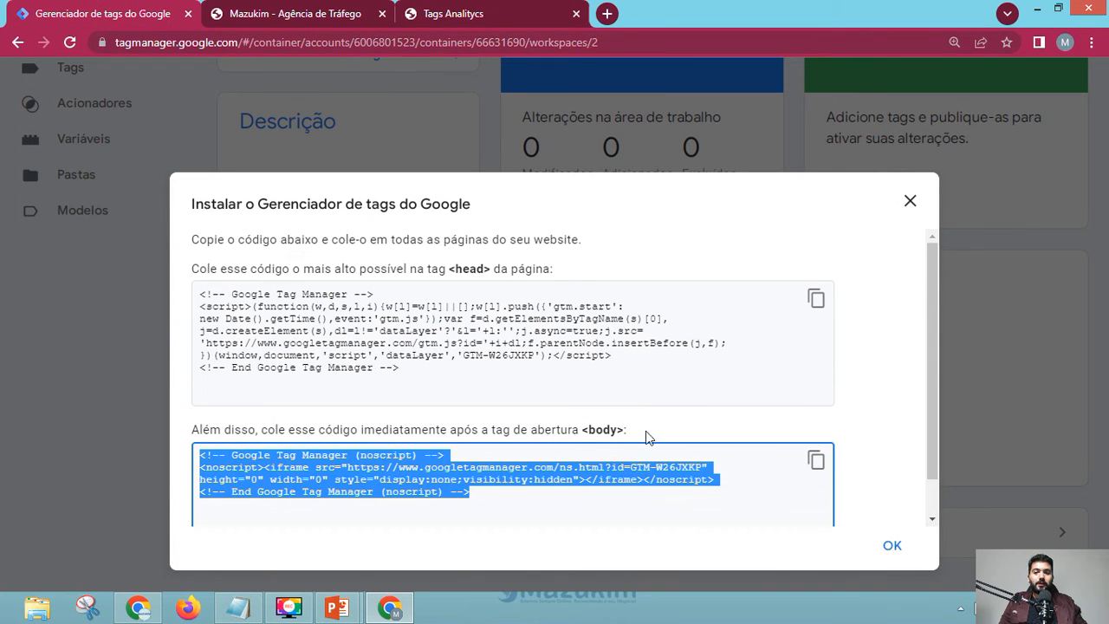
pyautogui.click(574, 355)
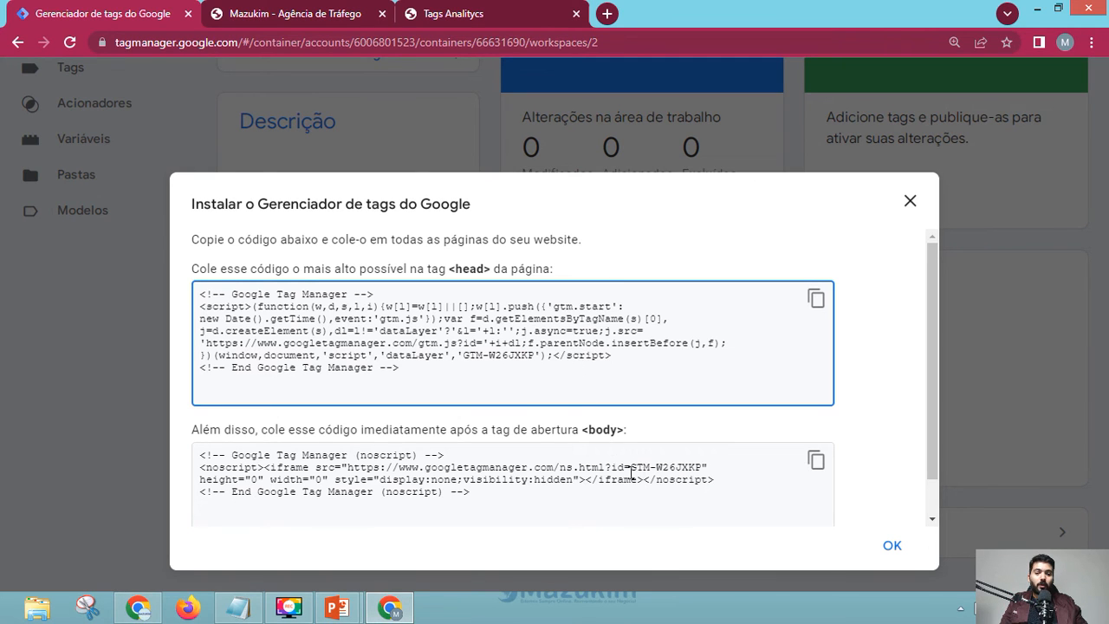
pyautogui.moveTo(632, 468); pyautogui.dragTo(638, 471)
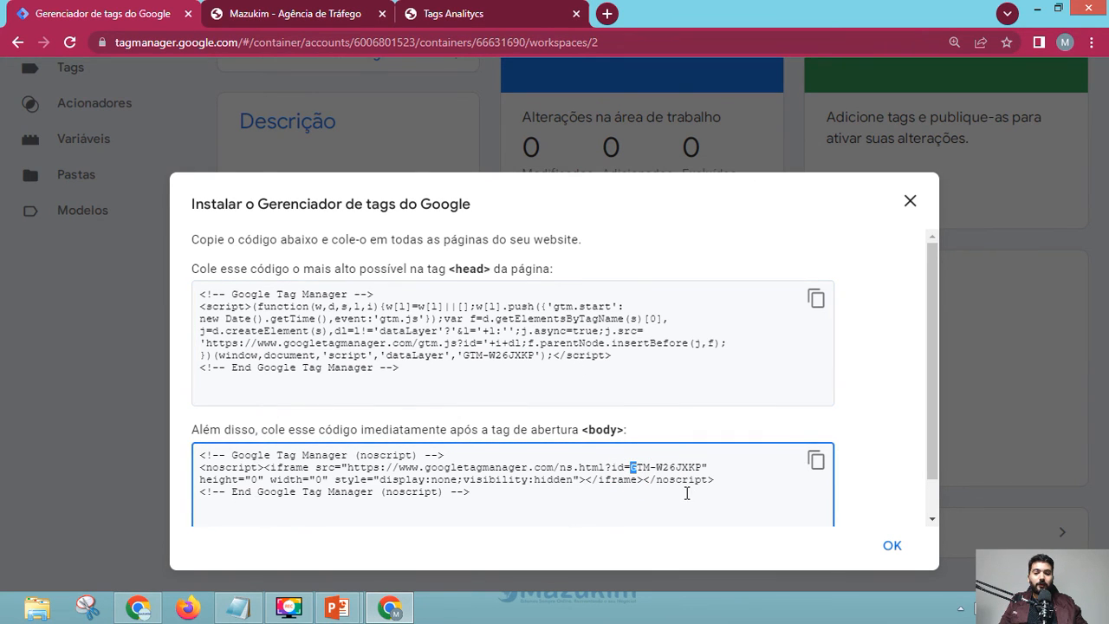
pyautogui.hotkey('ctrl', '+')
pyautogui.hotkey('ctrl', '+')
pyautogui.scroll(-3, 656, 417)
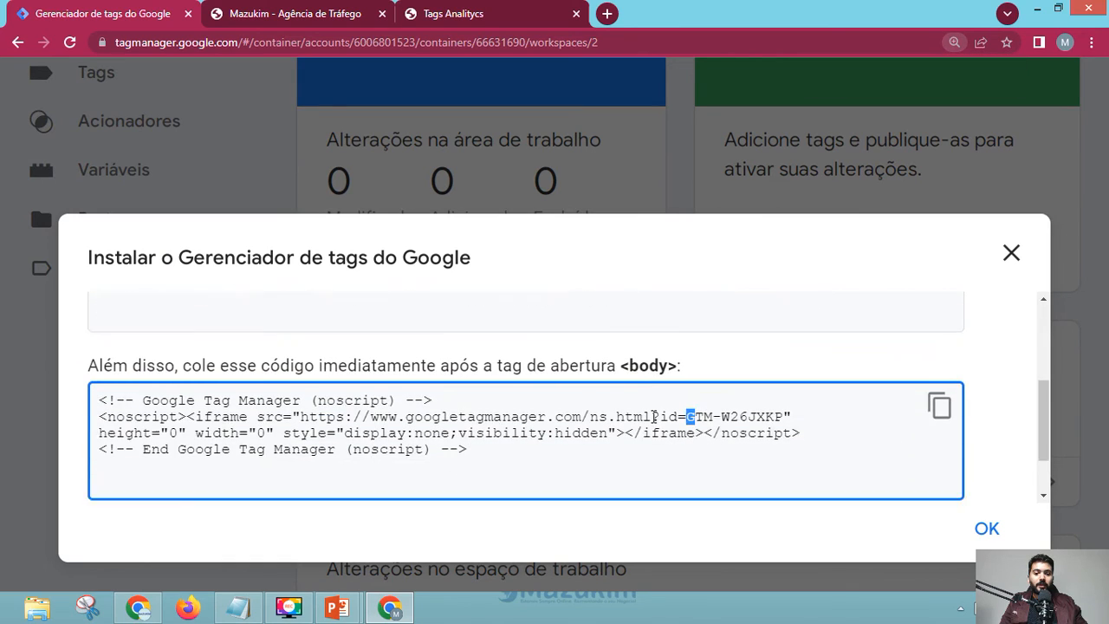
pyautogui.click(685, 382)
pyautogui.moveTo(689, 371); pyautogui.dragTo(782, 370)
pyautogui.hotkey('ctrl', 'c')
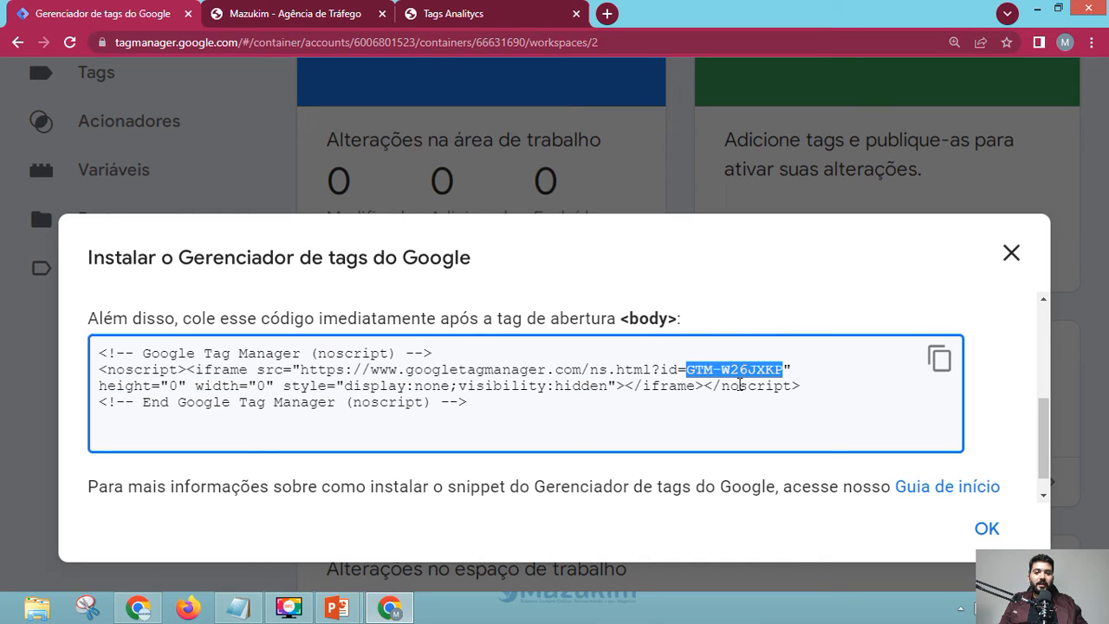
pyautogui.click(294, 13)
# - Paste GTM-W26JXKP into the Google Tag Manager field, save with SALVAR, and confirm 'Tudo bem!'
pyautogui.click(448, 10)
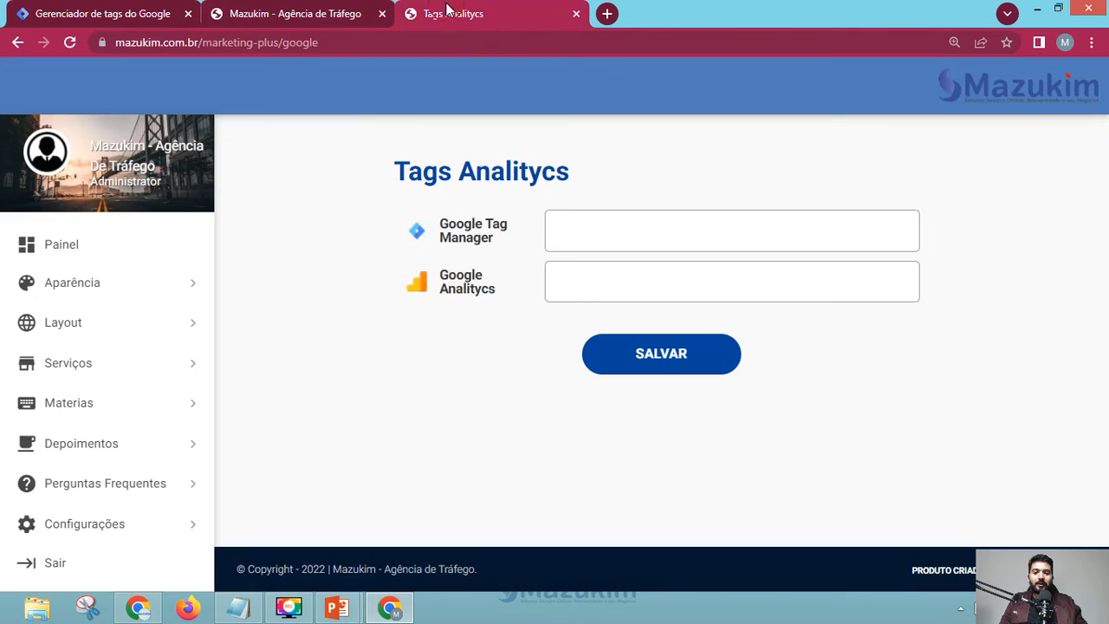
pyautogui.click(599, 237)
pyautogui.hotkey('ctrl', 'v')
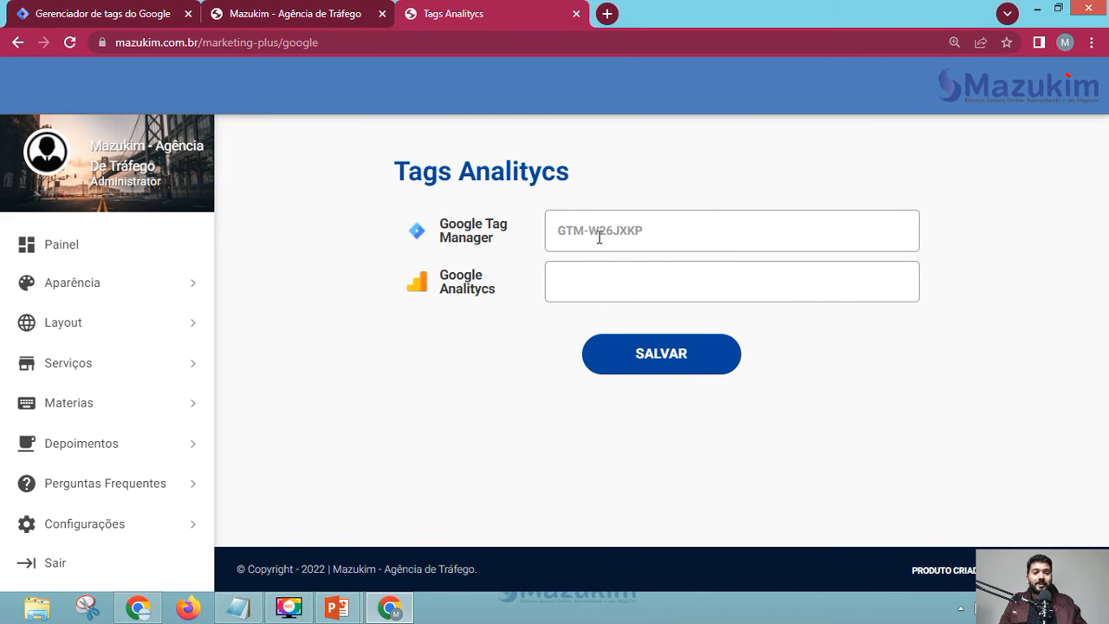
pyautogui.moveTo(590, 231); pyautogui.dragTo(555, 230)
pyautogui.press('BackSpace')
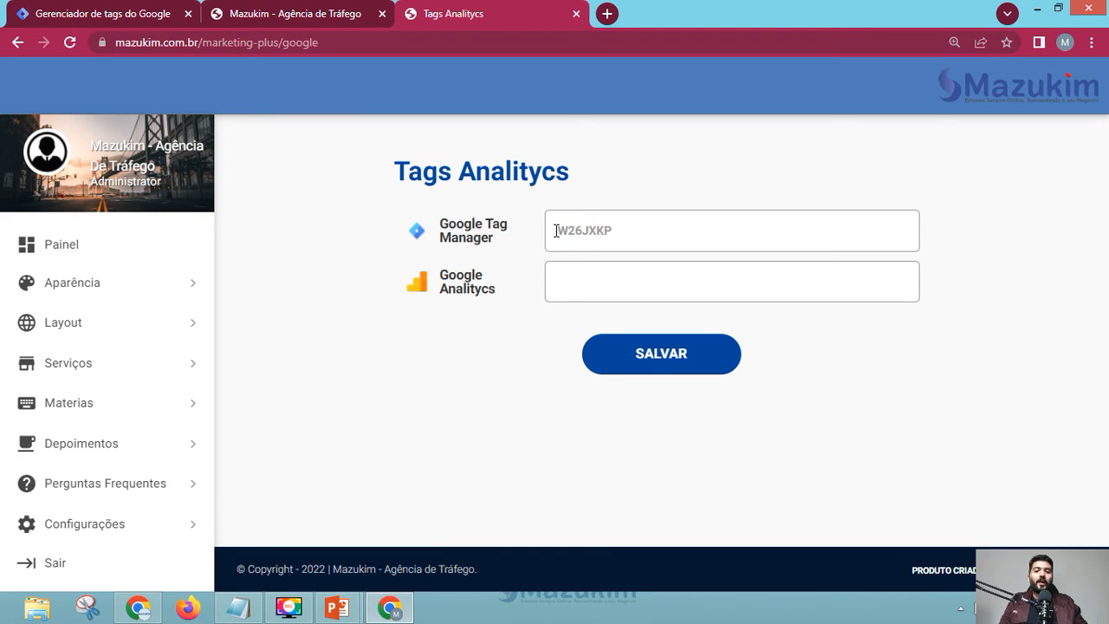
pyautogui.moveTo(637, 232); pyautogui.dragTo(534, 231)
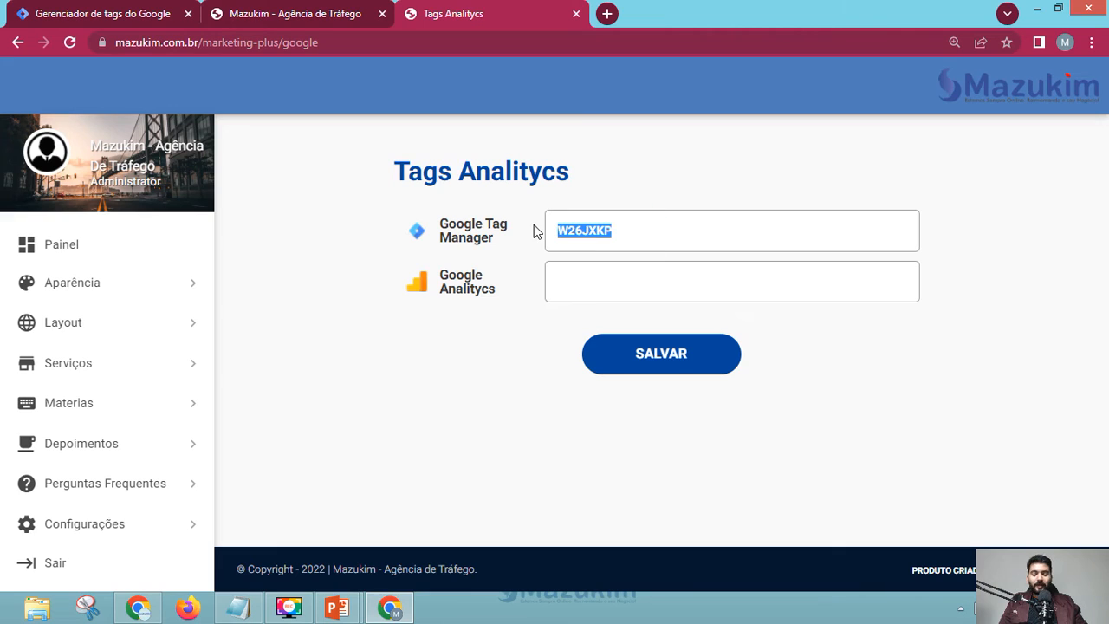
pyautogui.hotkey('ctrl', 'v')
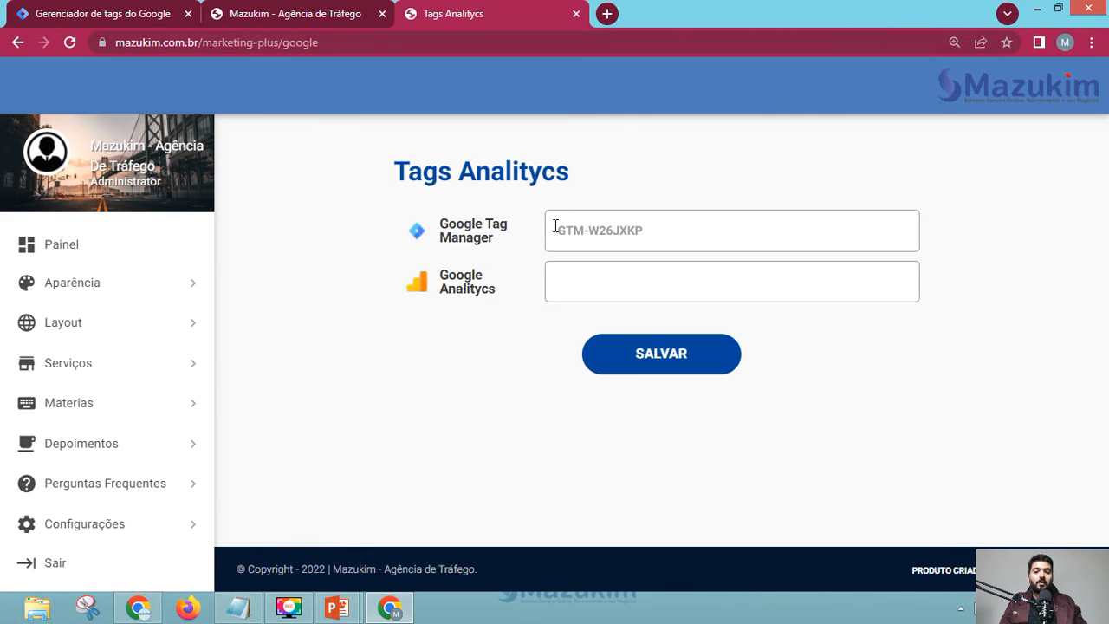
pyautogui.click(592, 242)
pyautogui.click(661, 357)
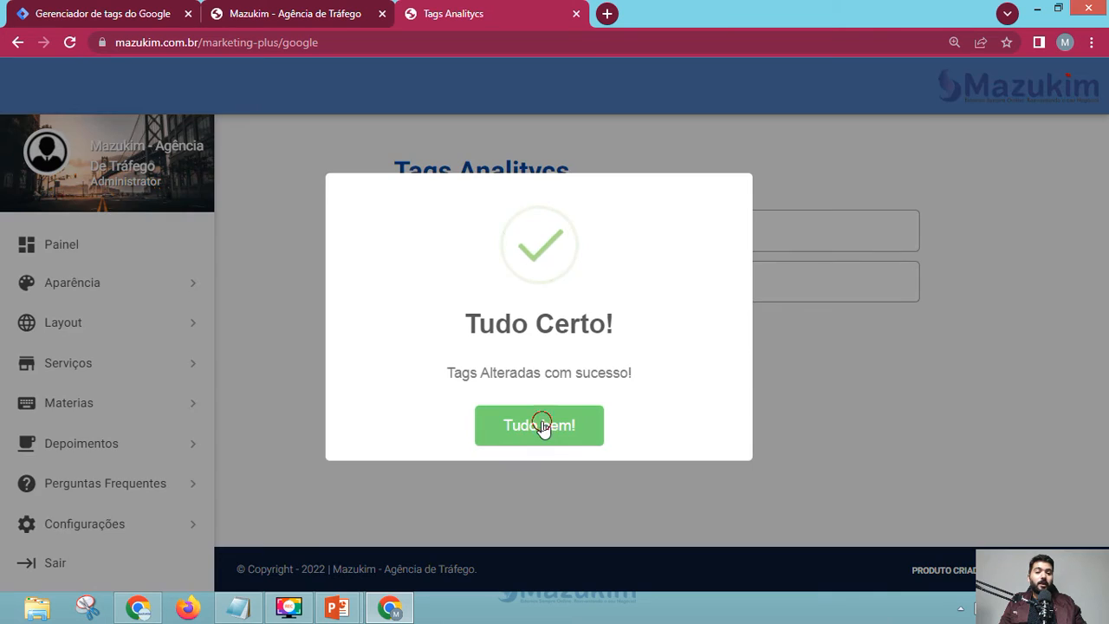
pyautogui.click(540, 423)
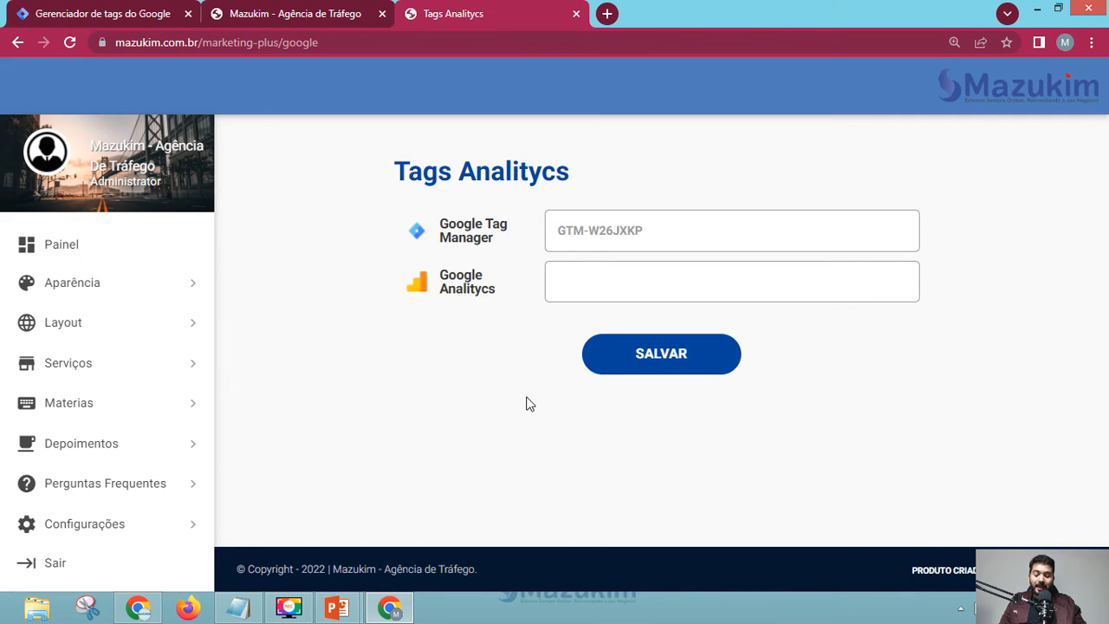
# - Review the Notepad HTML to confirm both head and body snippets carry GTM-W26JXKP
pyautogui.hotkey('alt', 'Tab')
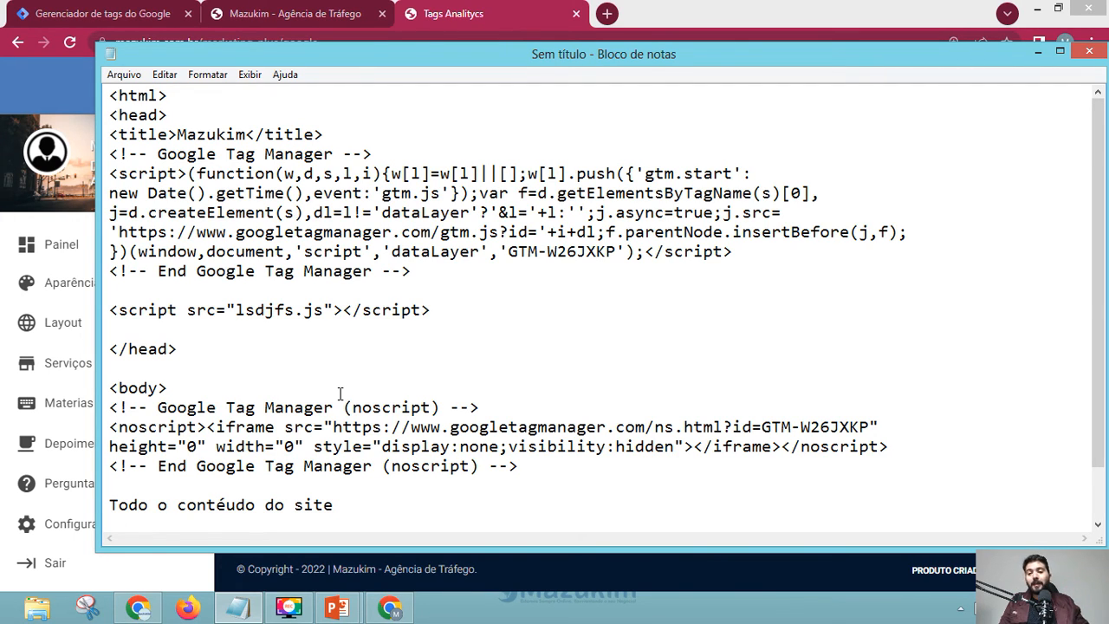
pyautogui.scroll(-1, 255, 322)
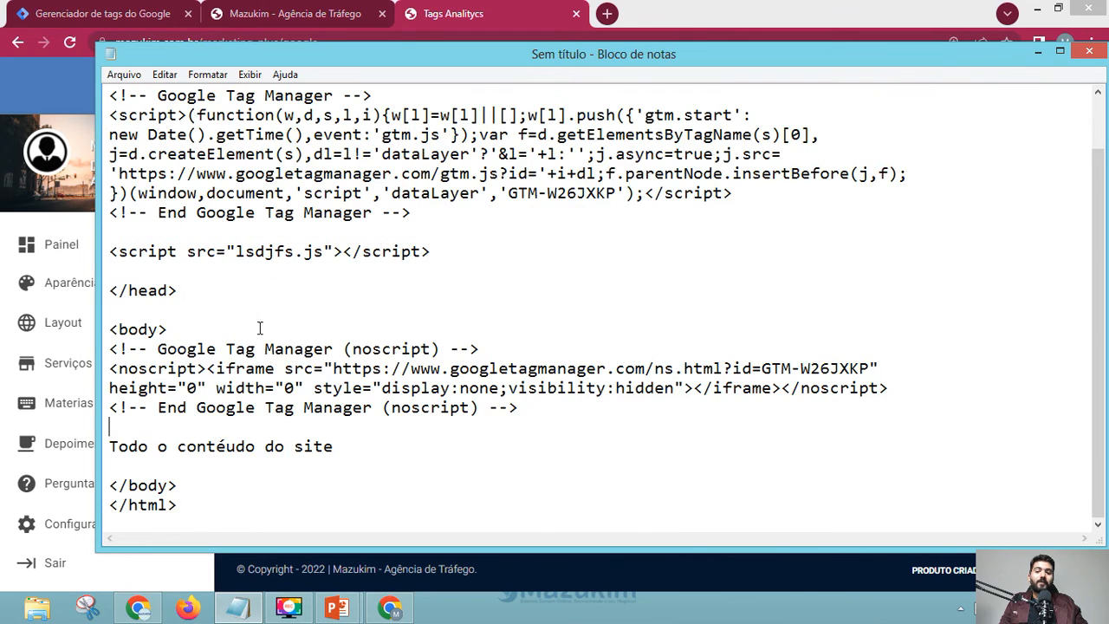
pyautogui.scroll(1, 294, 299)
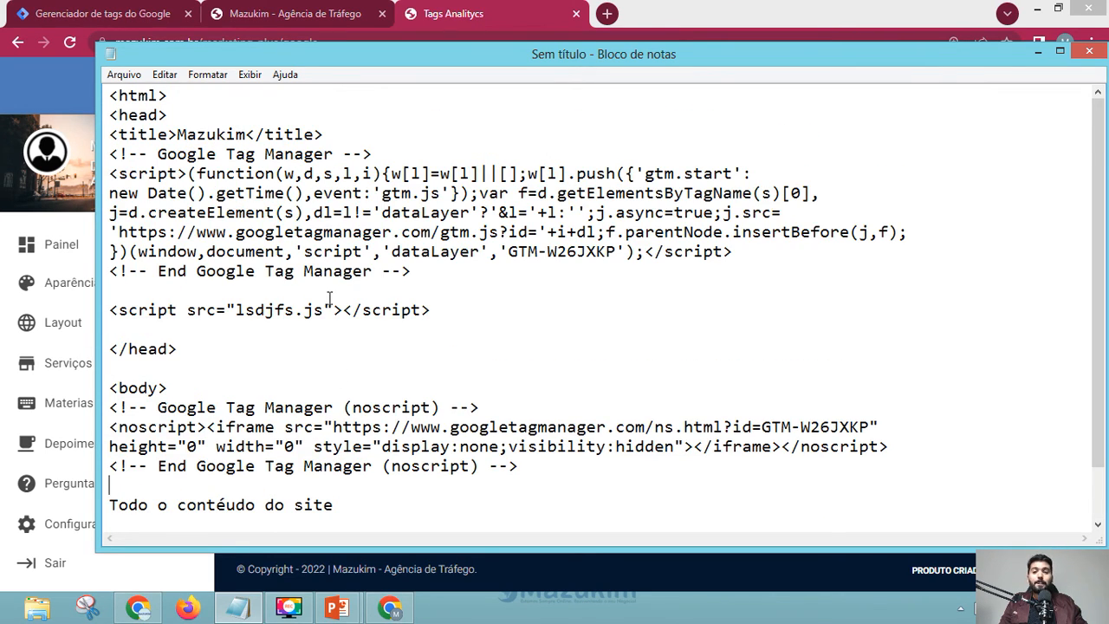
pyautogui.scroll(-1, 490, 256)
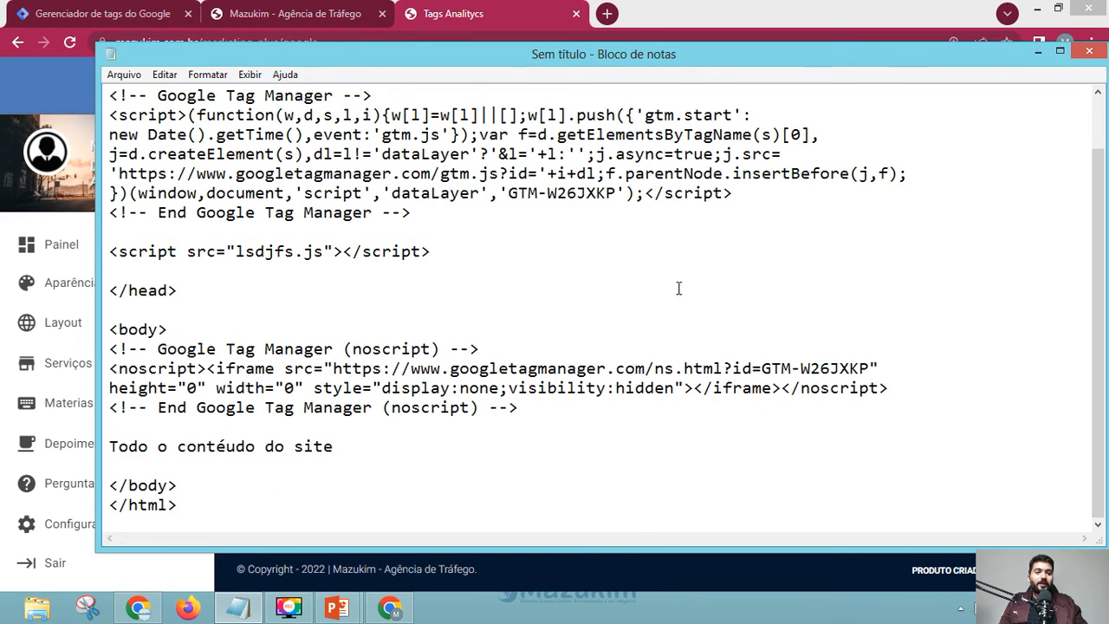
pyautogui.scroll(1, 676, 287)
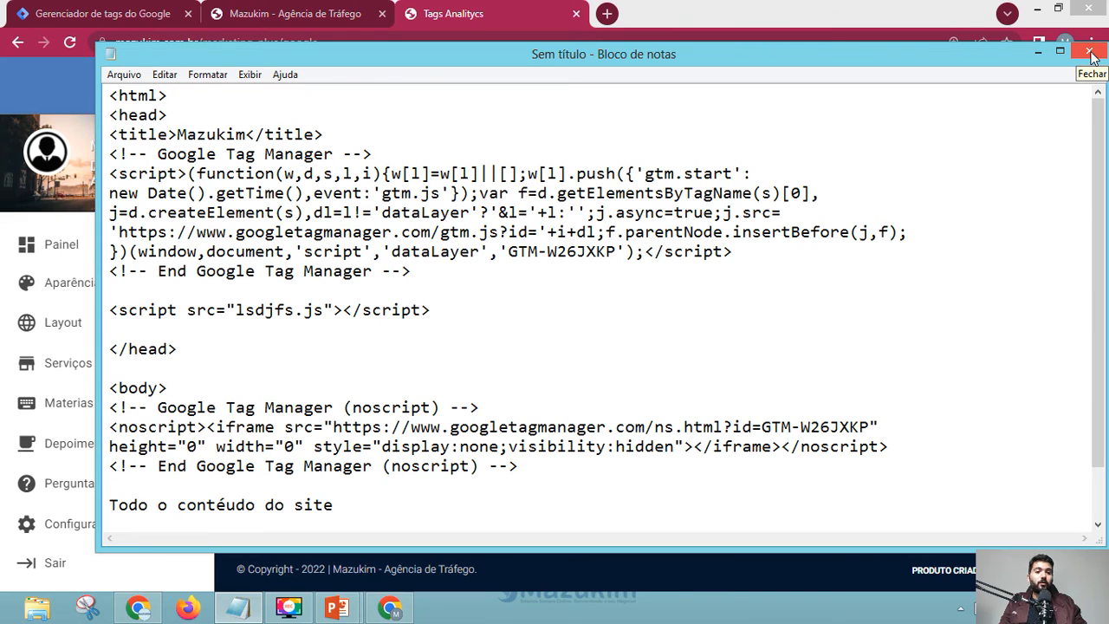
# - Close Notepad choosing 'Não Salvar' and switch to the PowerPoint slideshow
pyautogui.click(1090, 53)
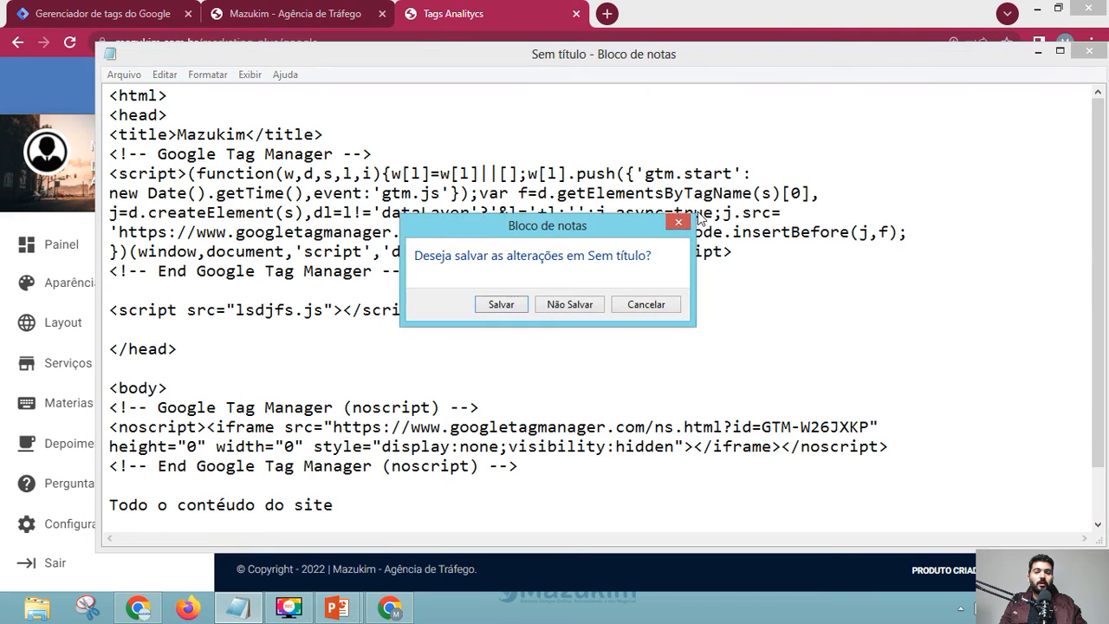
pyautogui.click(560, 305)
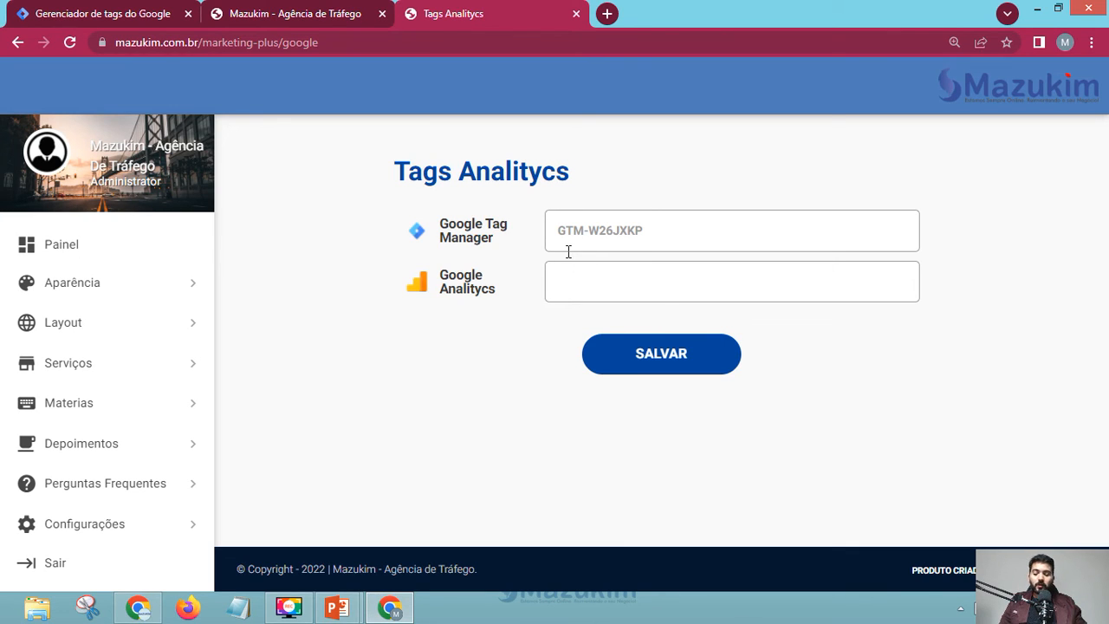
pyautogui.hotkey('alt', 'Tab')
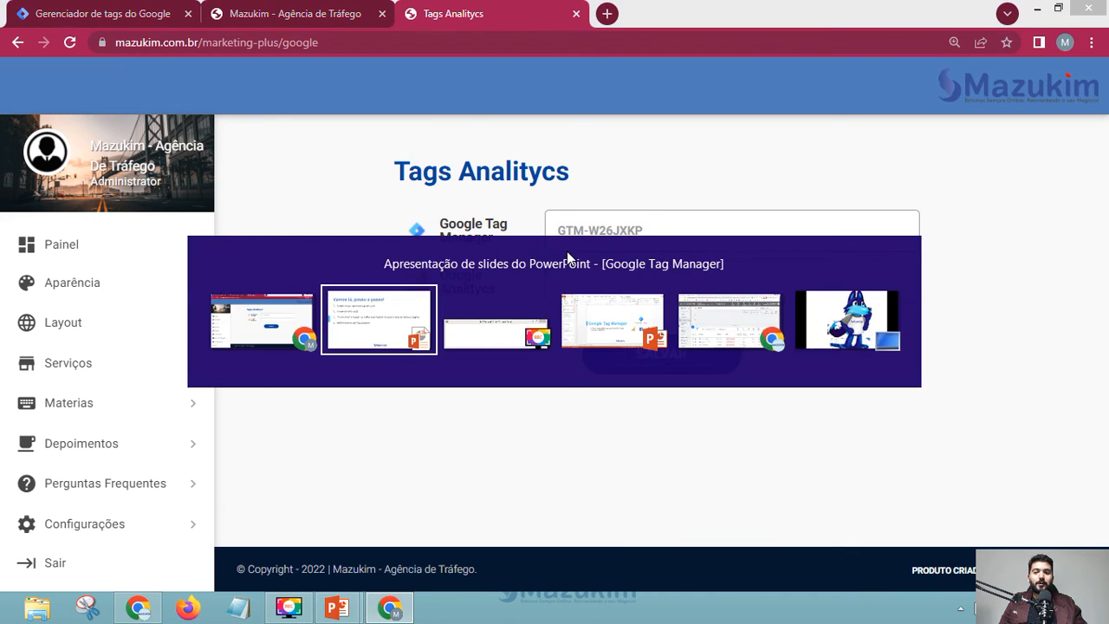
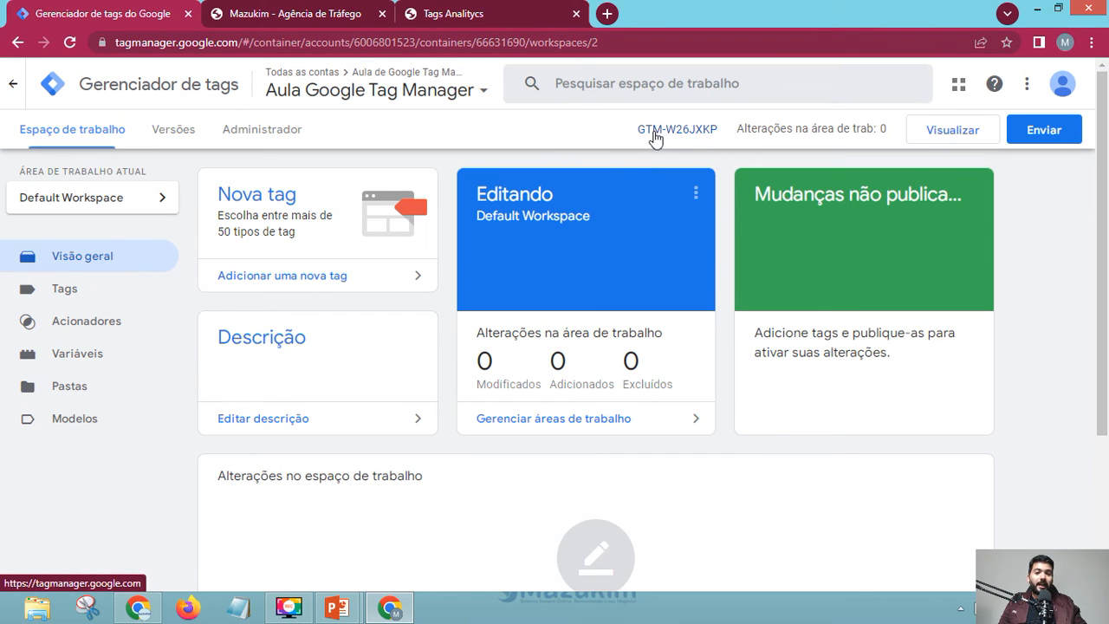
pyautogui.click(655, 132)
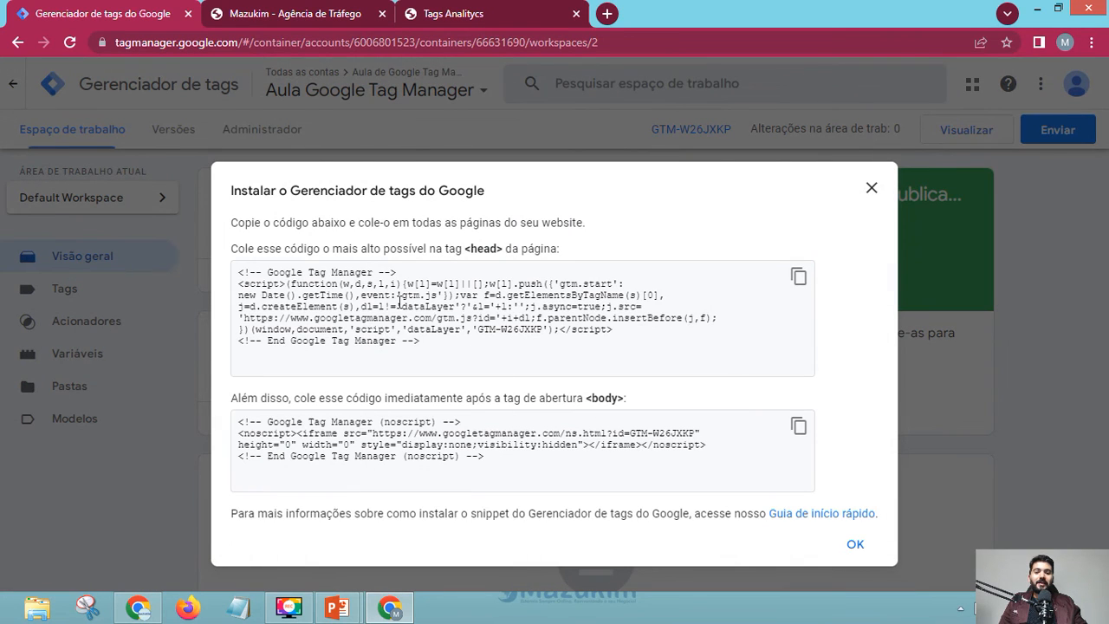
pyautogui.click(854, 543)
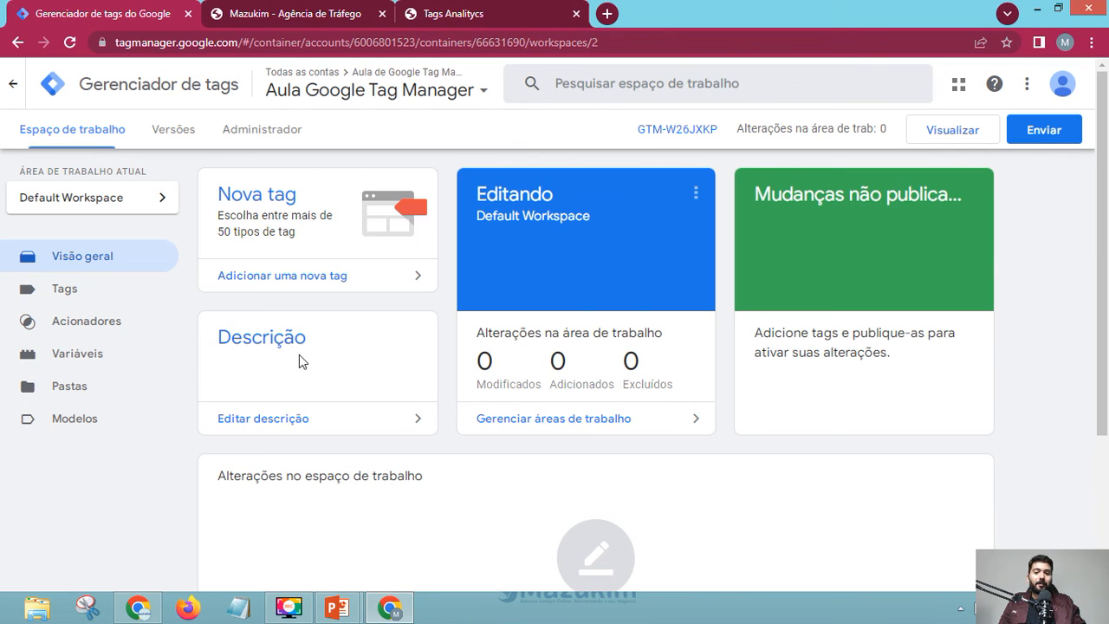
pyautogui.click(314, 8)
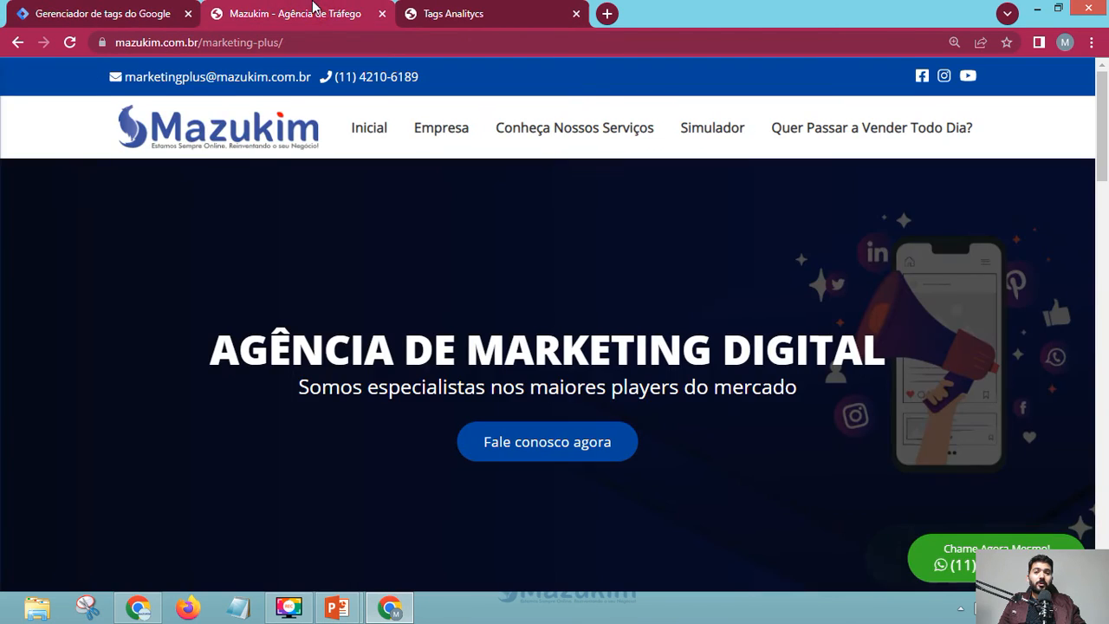
pyautogui.click(448, 12)
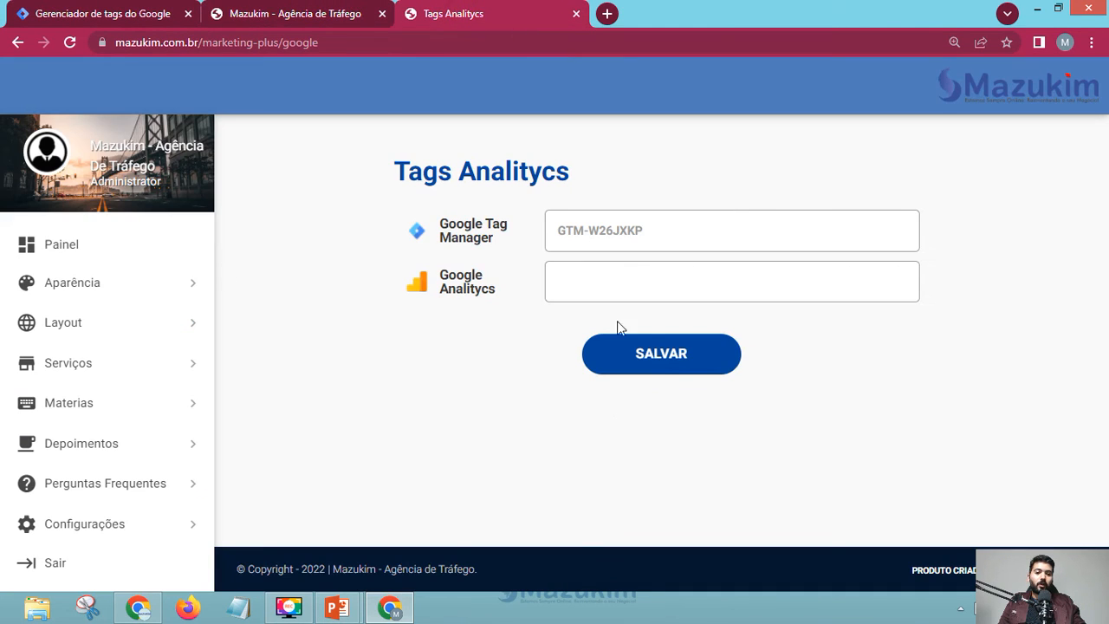
pyautogui.click(563, 234)
pyautogui.click(663, 238)
pyautogui.click(108, 12)
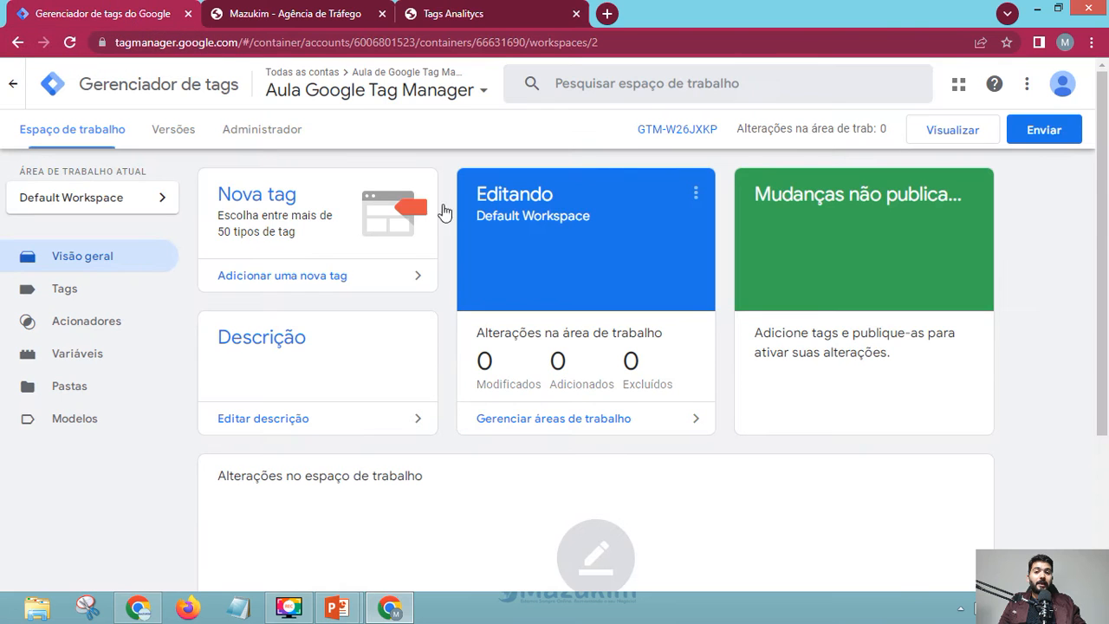
pyautogui.click(325, 12)
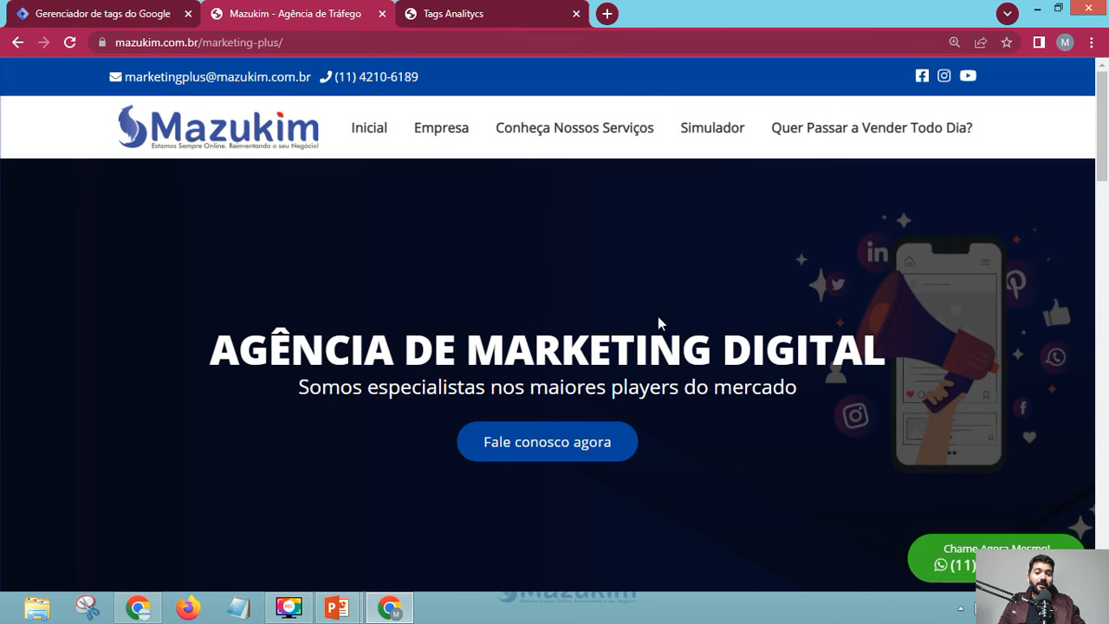
pyautogui.click(121, 7)
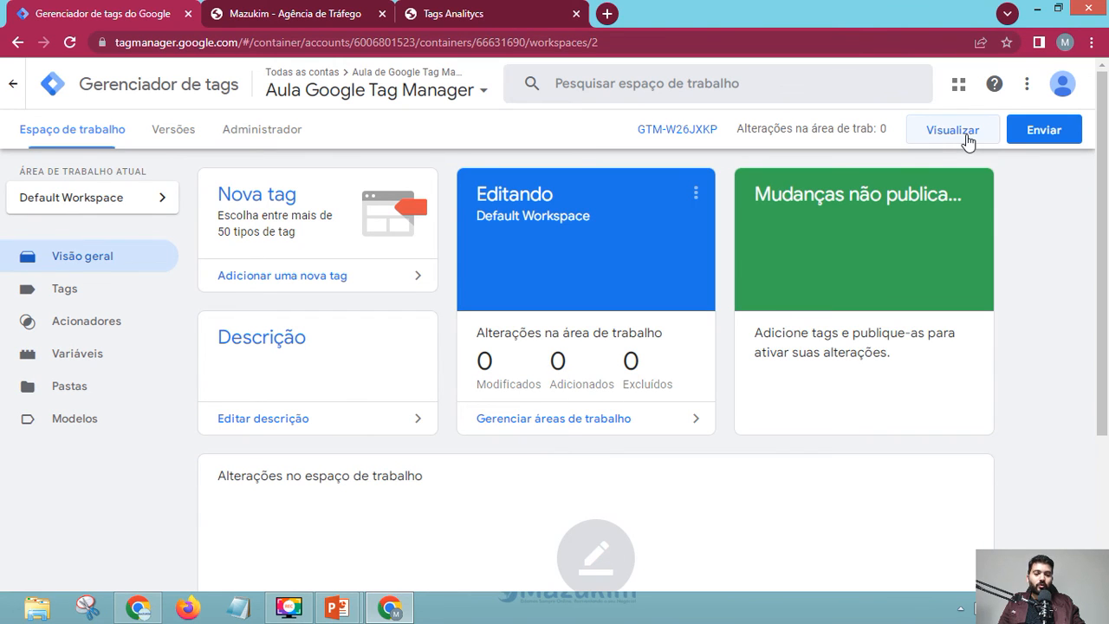
# - Submit the changes as version 'Instalação Inicial', described 'Apenas estou fazendo a instalação', and publish it
pyautogui.click(1039, 141)
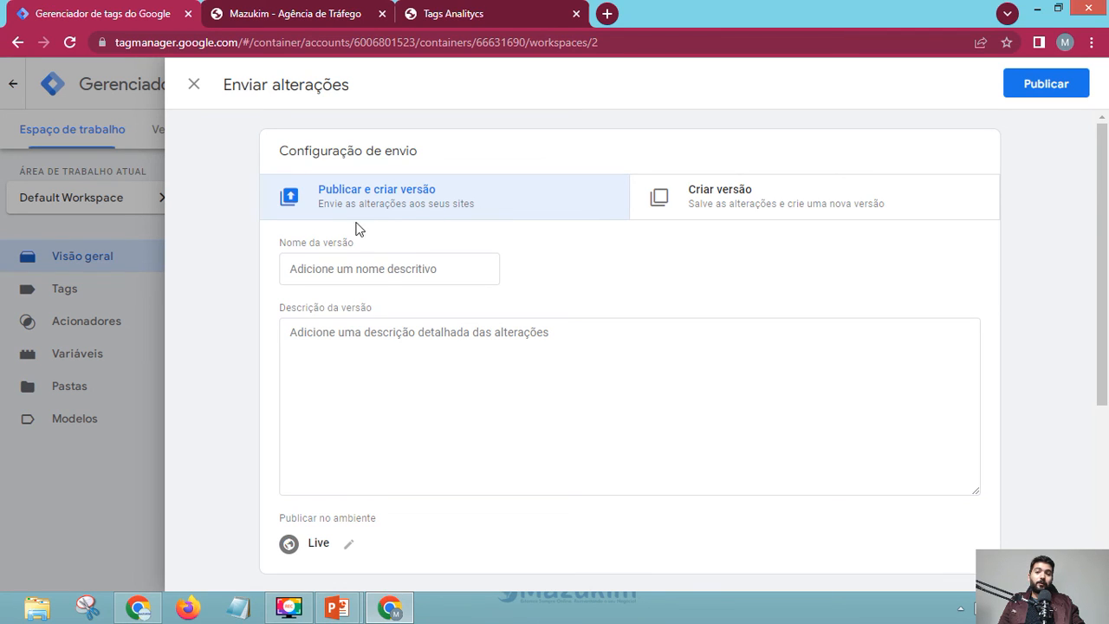
pyautogui.click(400, 266)
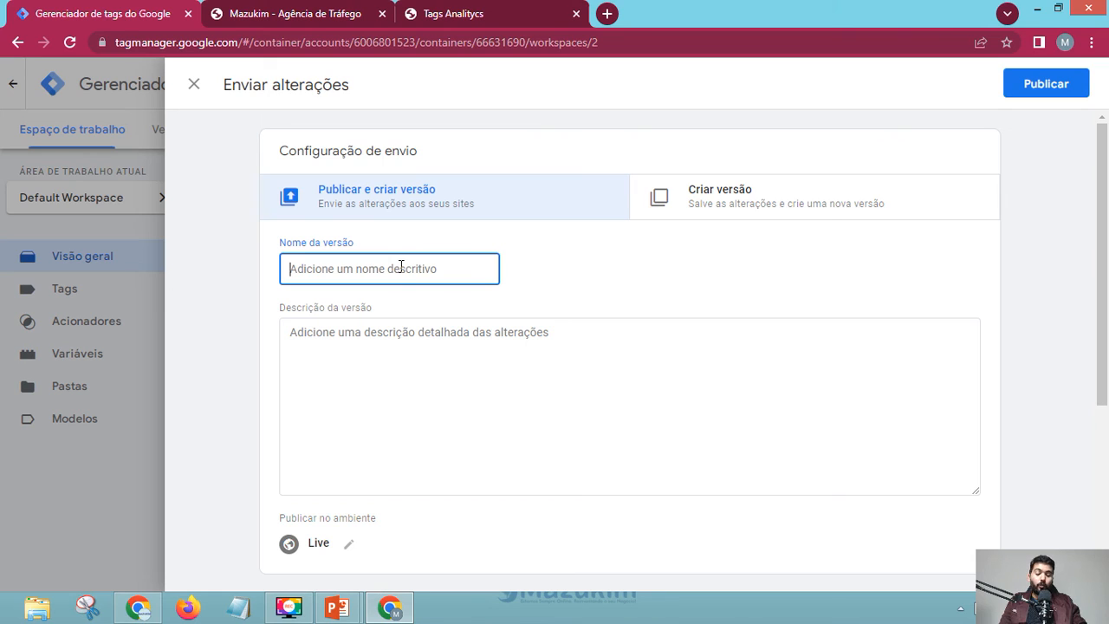
pyautogui.write('Instalação ')
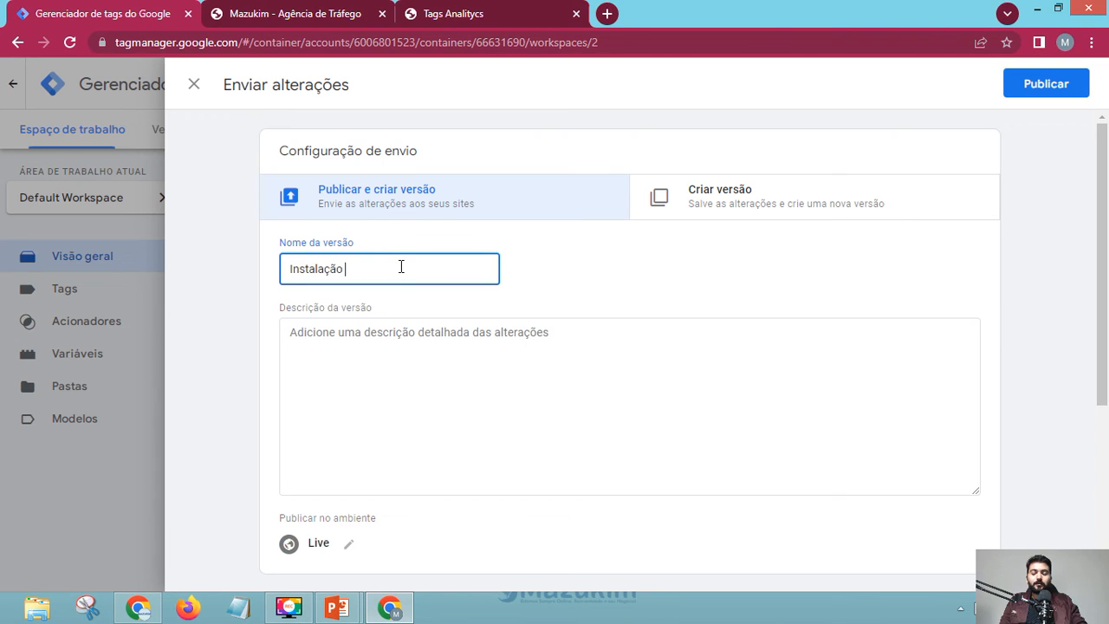
pyautogui.write('Inicial')
pyautogui.press('Tab')
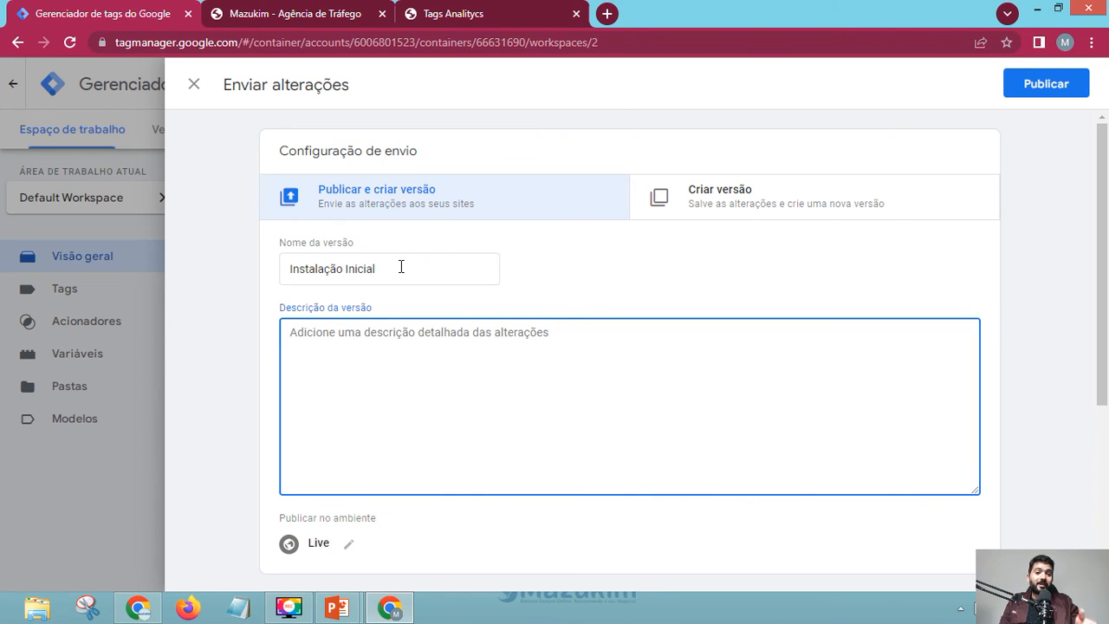
pyautogui.write('A')
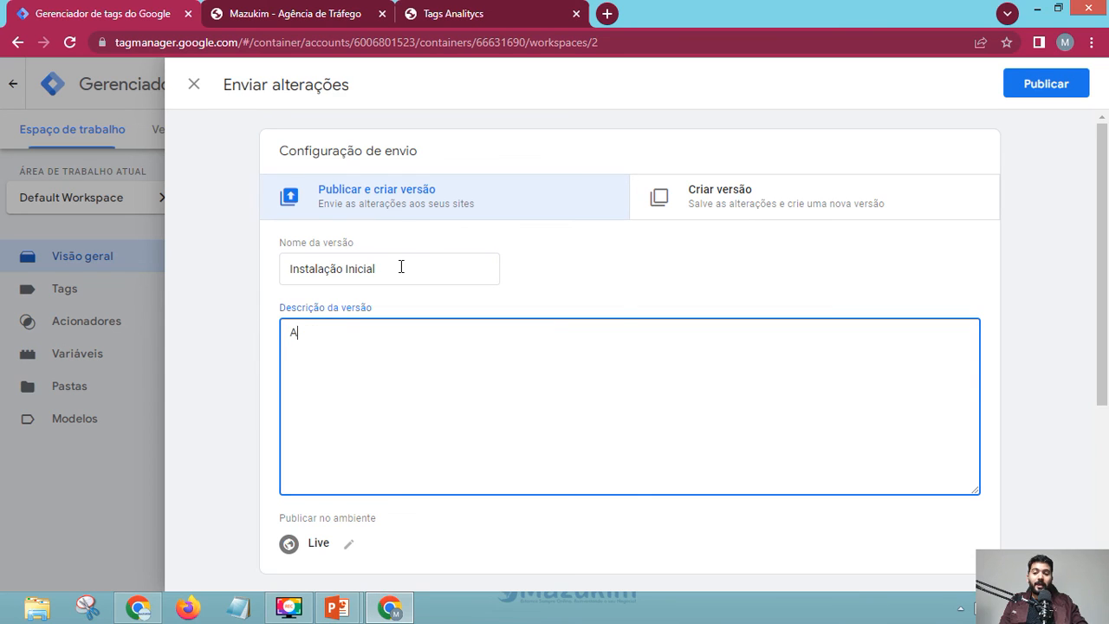
pyautogui.write('penas estou fazendo a instalação')
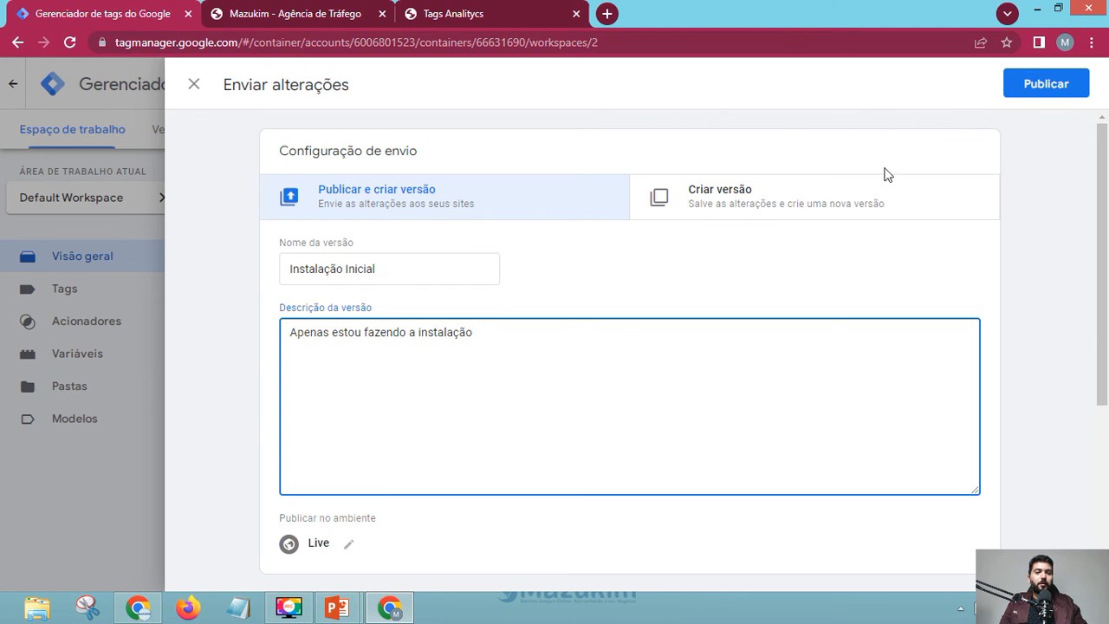
pyautogui.click(1047, 87)
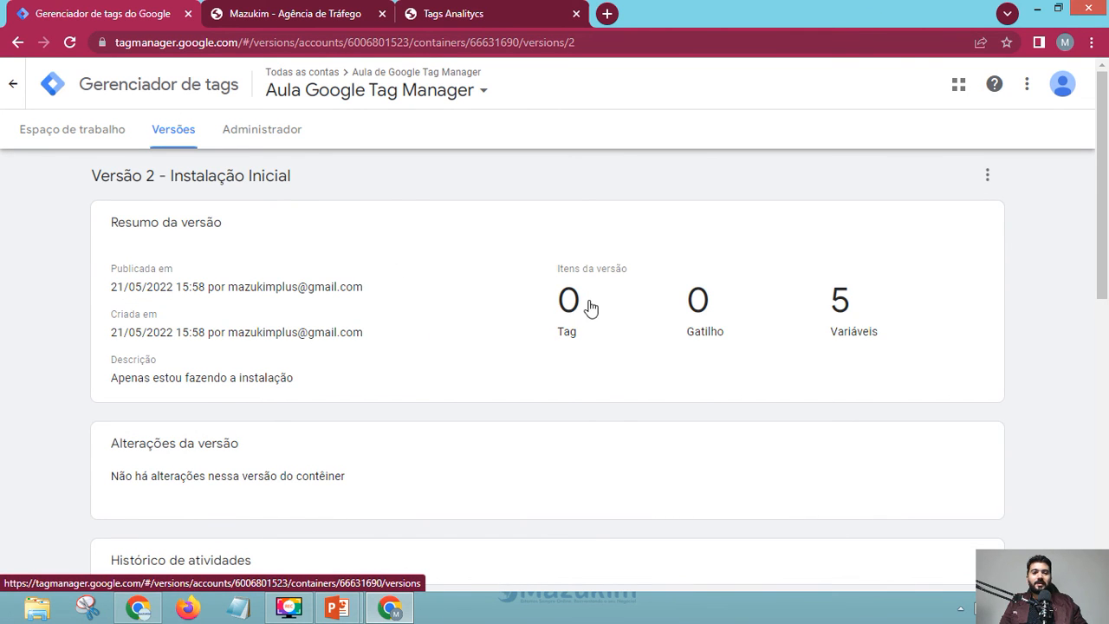
# - Scroll through the Versão 2 page to review its five built-in variables and absent tags and triggers
pyautogui.scroll(-1, 854, 349)
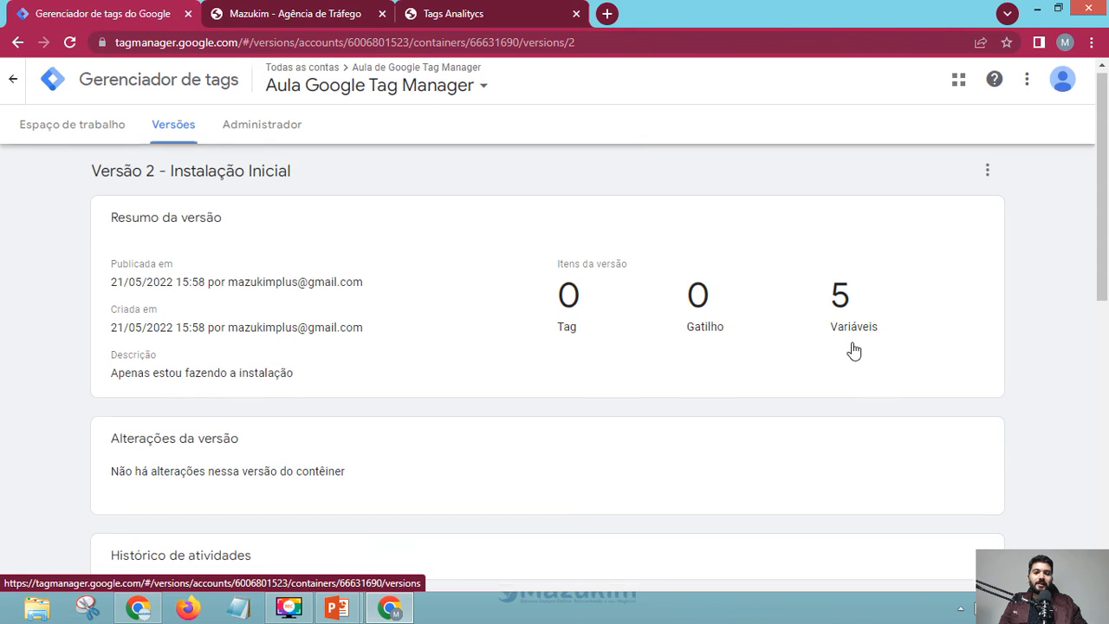
pyautogui.scroll(-8, 757, 252)
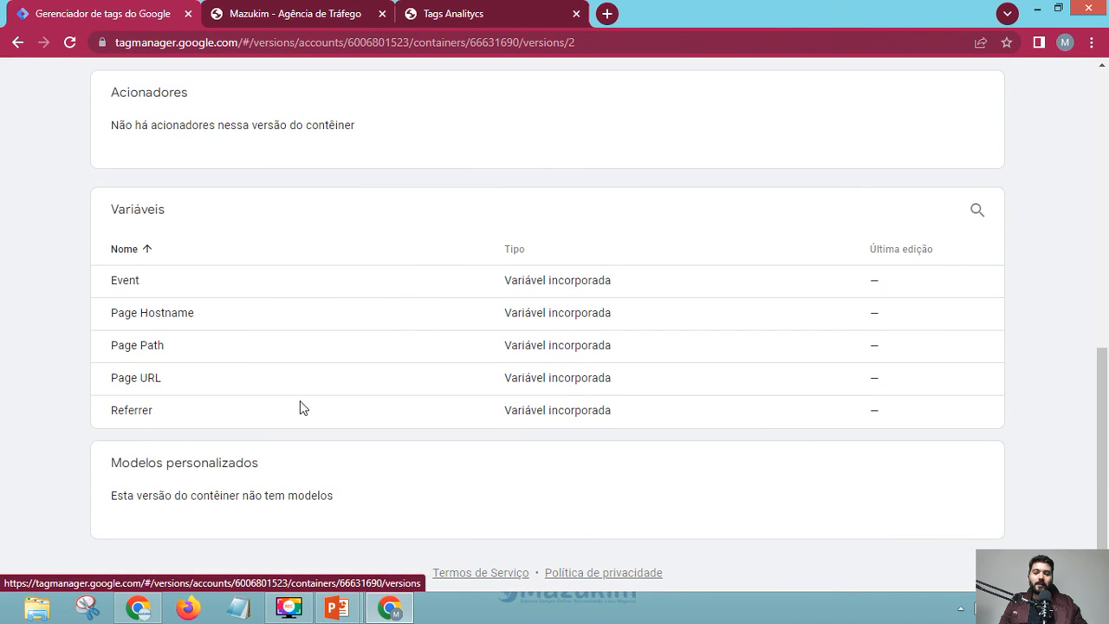
pyautogui.scroll(10, 497, 423)
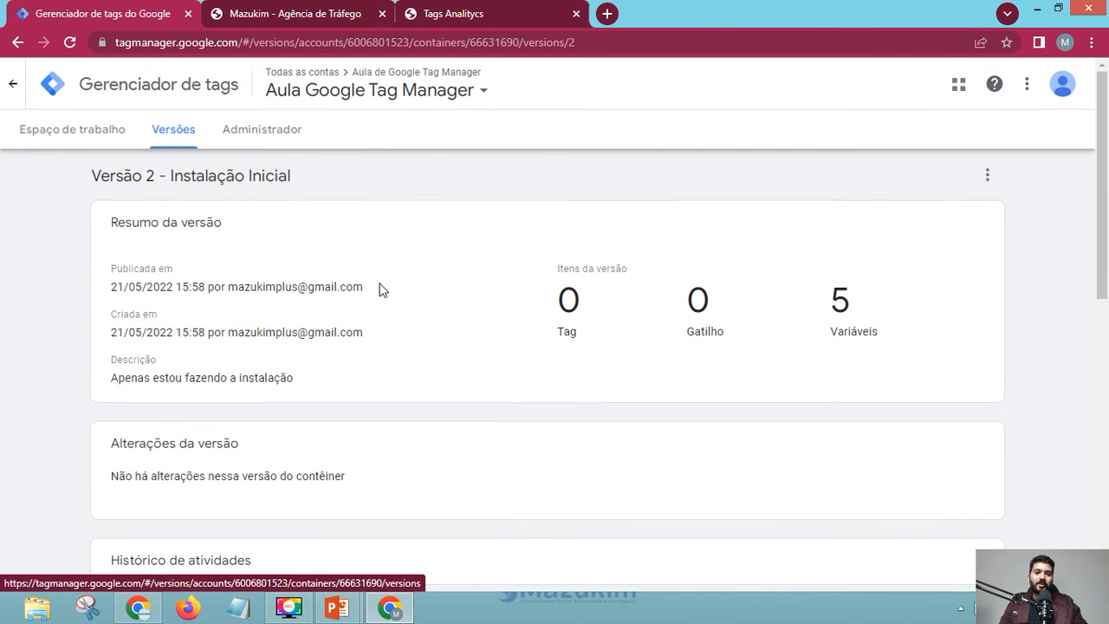
# - From the workspace, start preview mode and connect it to the Mazukim marketing-plus page
pyautogui.click(112, 139)
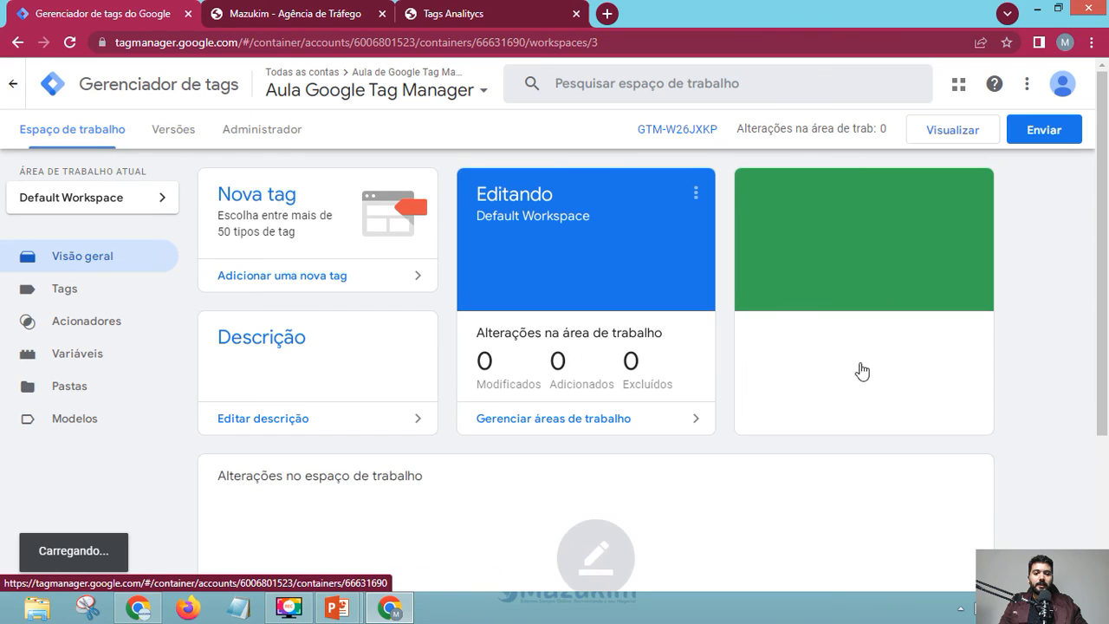
pyautogui.click(945, 136)
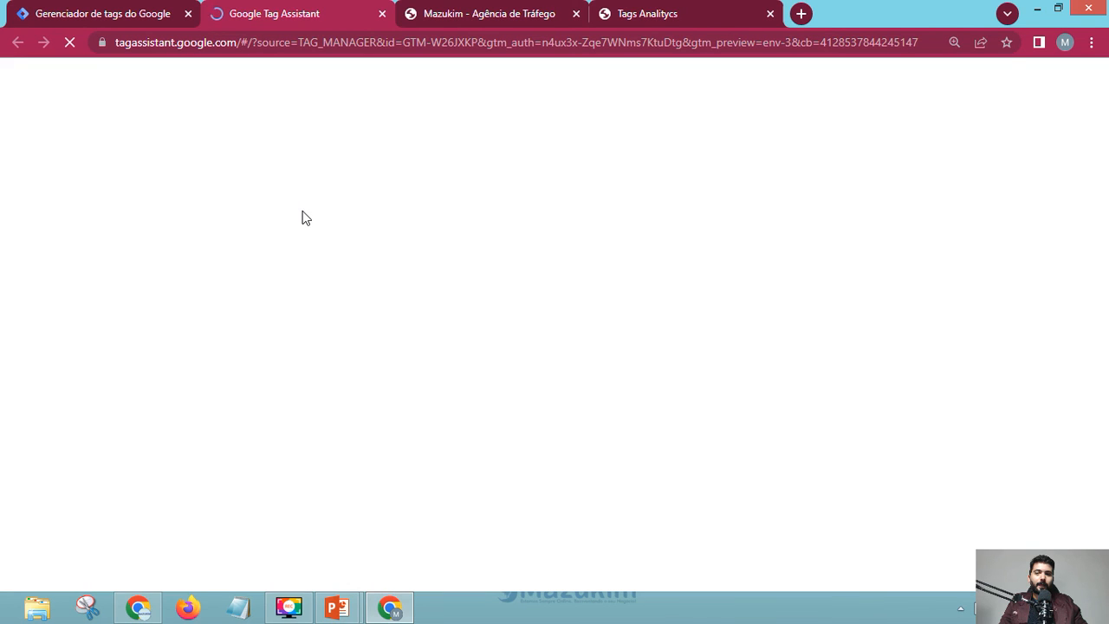
pyautogui.click(490, 13)
pyautogui.click(255, 43)
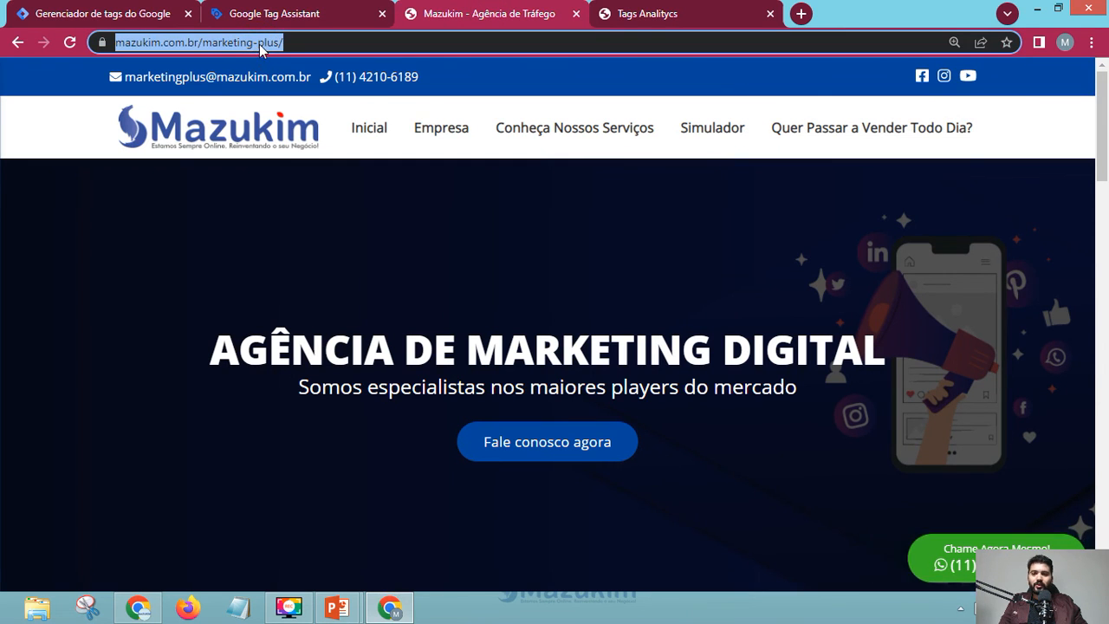
pyautogui.click(260, 13)
pyautogui.click(378, 425)
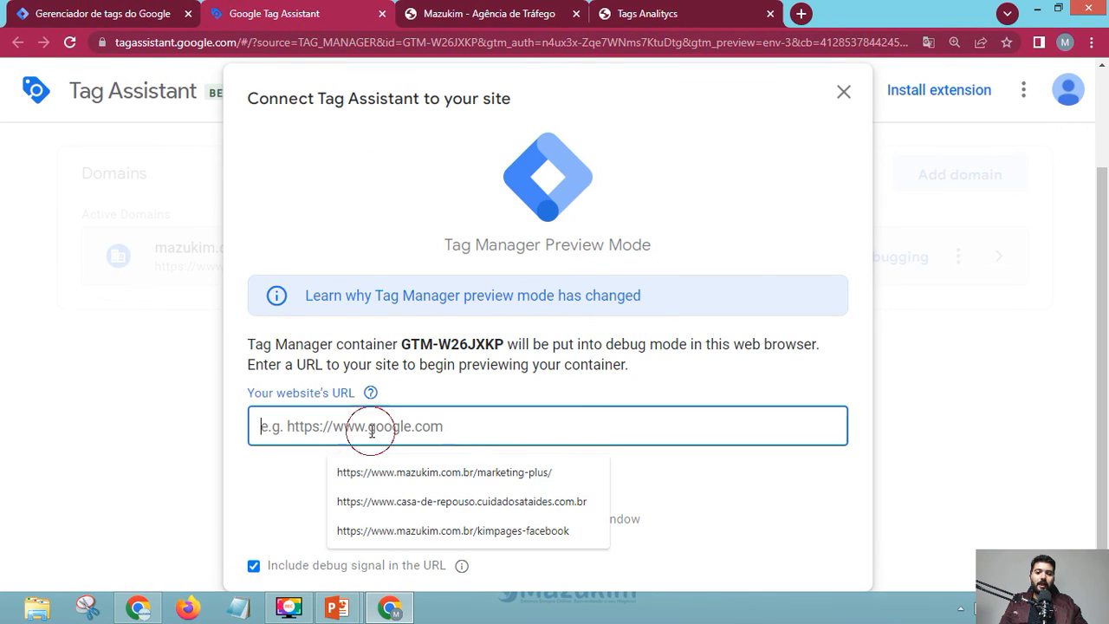
pyautogui.click(557, 472)
pyautogui.click(544, 485)
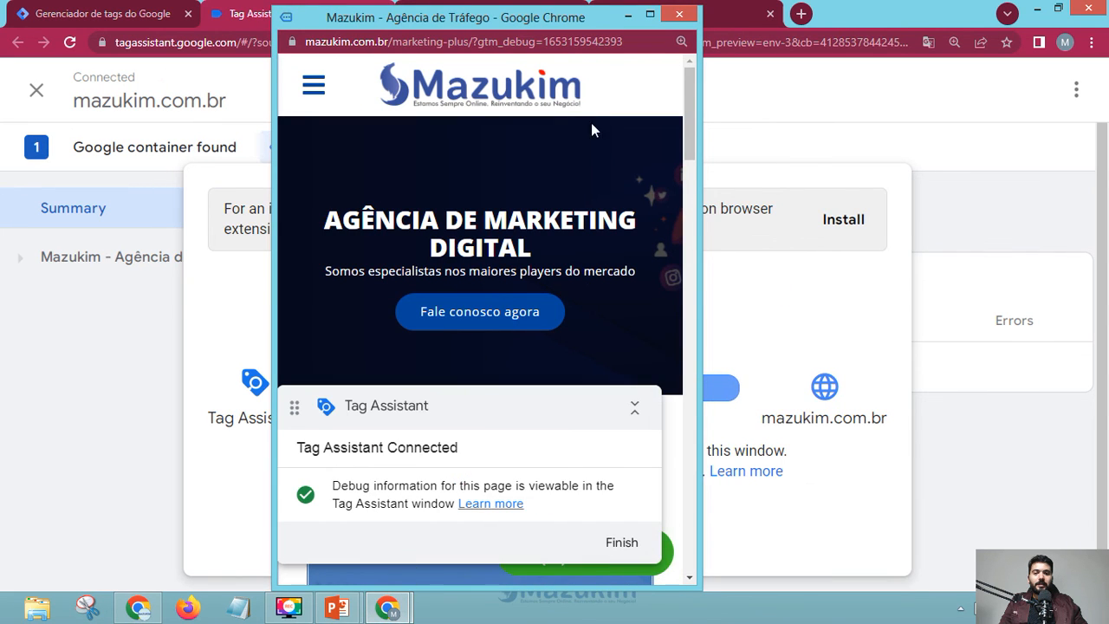
# - Return to Tag Assistant and dismiss the Connected notice to see container GTM-W26JXKP's summary
pyautogui.click(649, 15)
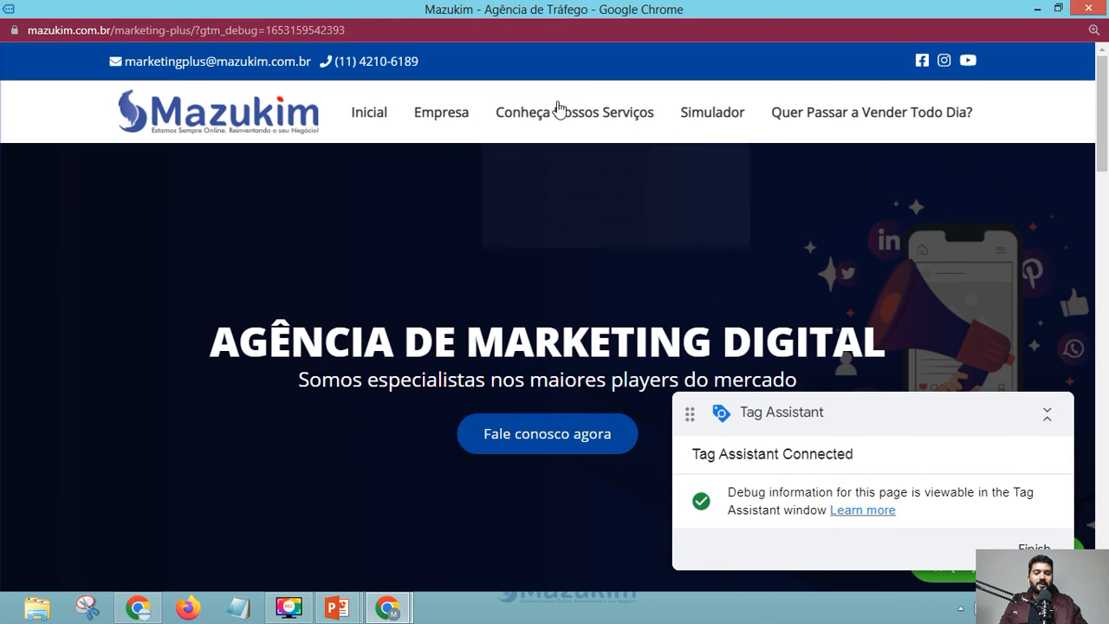
pyautogui.click(1037, 9)
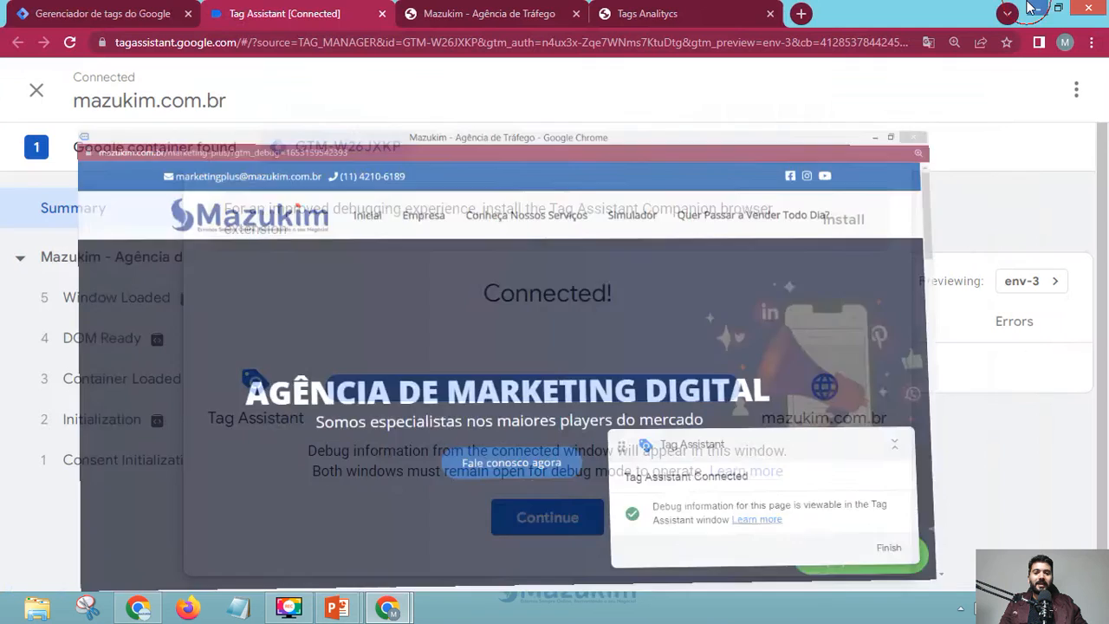
pyautogui.click(547, 519)
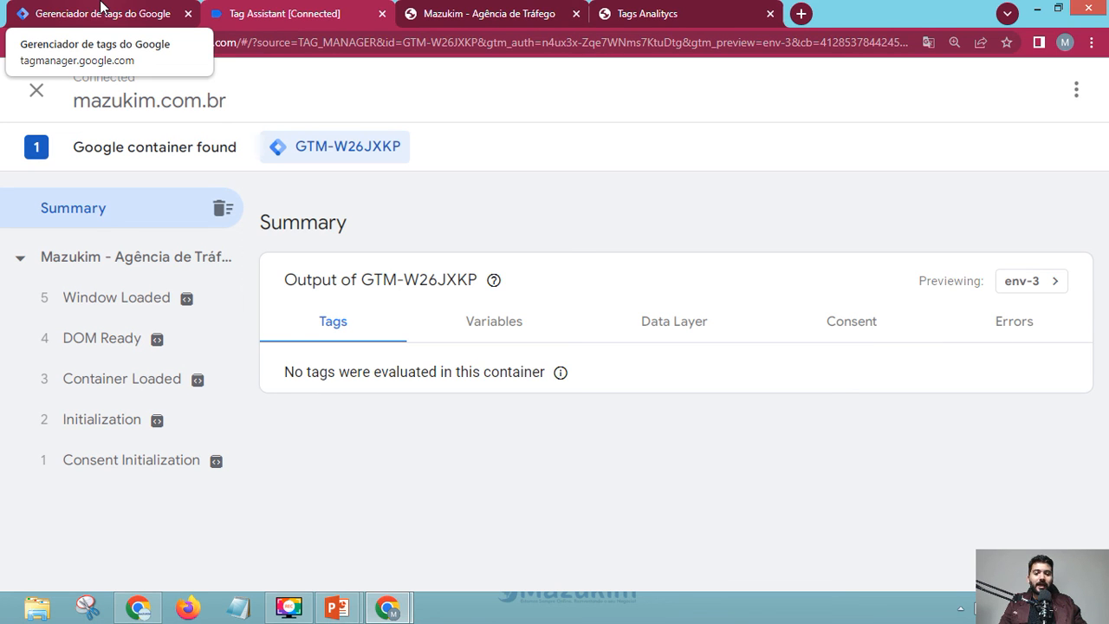
# - Bring the PowerPoint slideshow forward and go back two slides to 'O que eu posso fazer com o GTM?'
pyautogui.hotkey('alt', 'Tab')
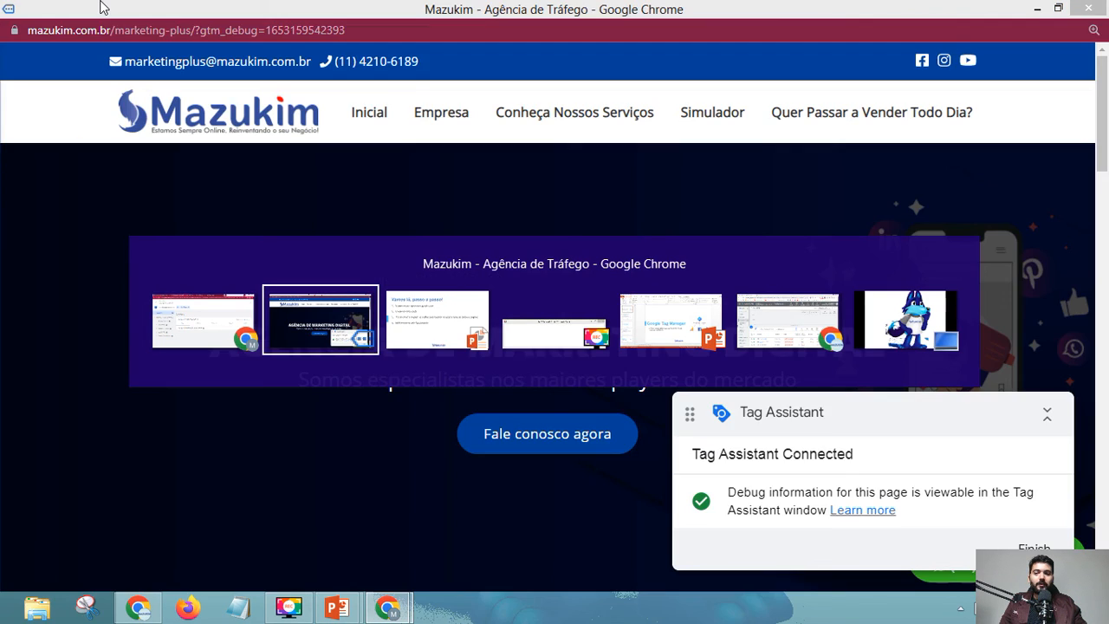
pyautogui.hotkey('alt', 'Tab')
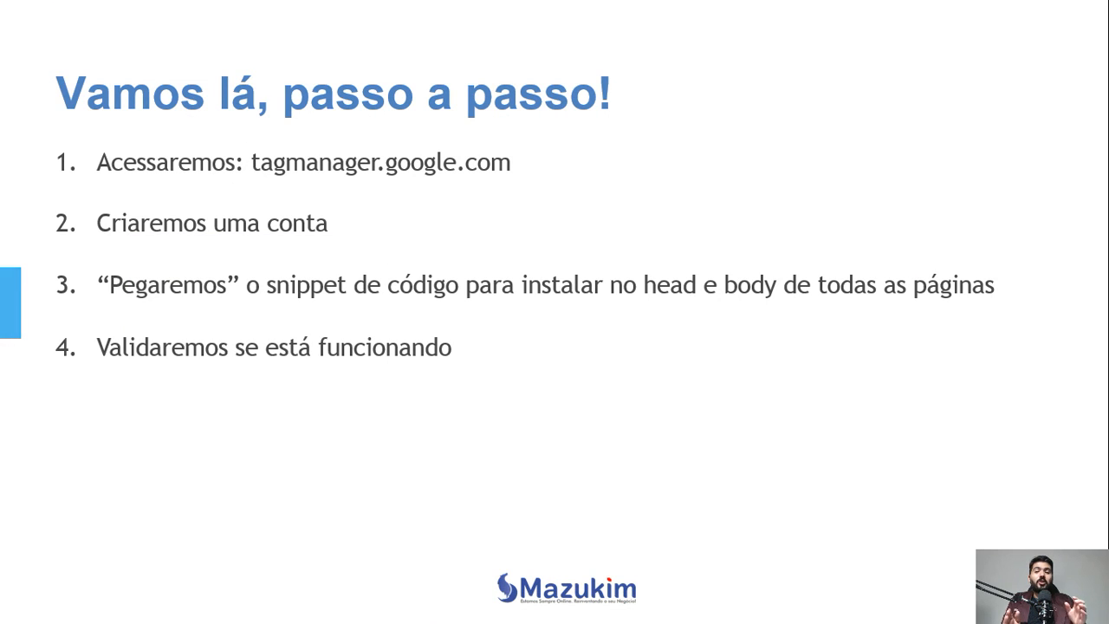
pyautogui.press('Left')
pyautogui.press('Left')
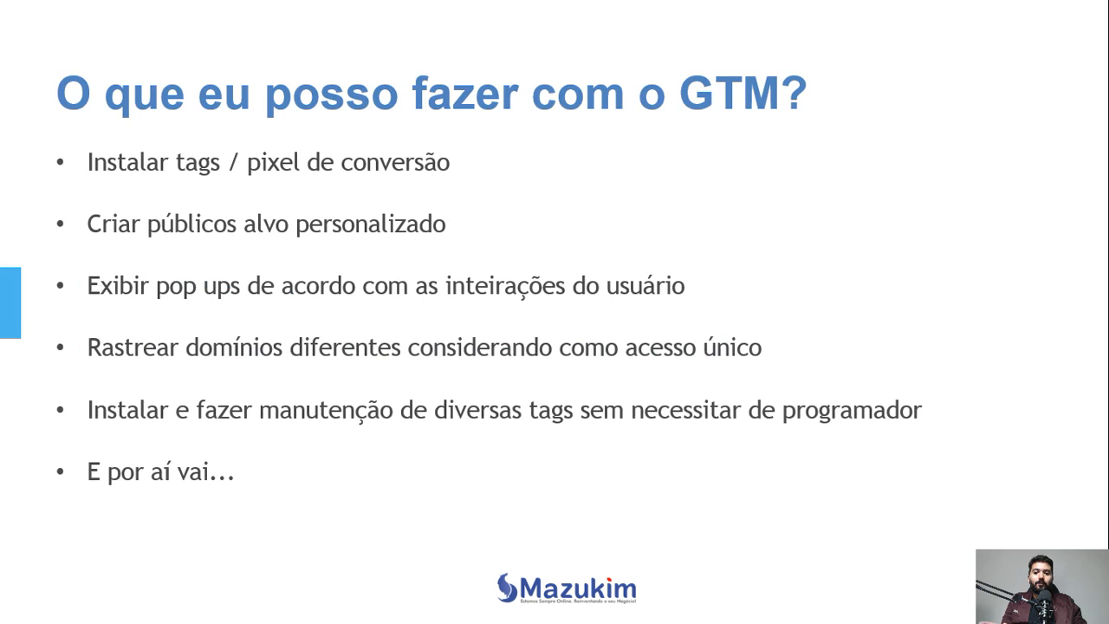
pyautogui.press('Left')
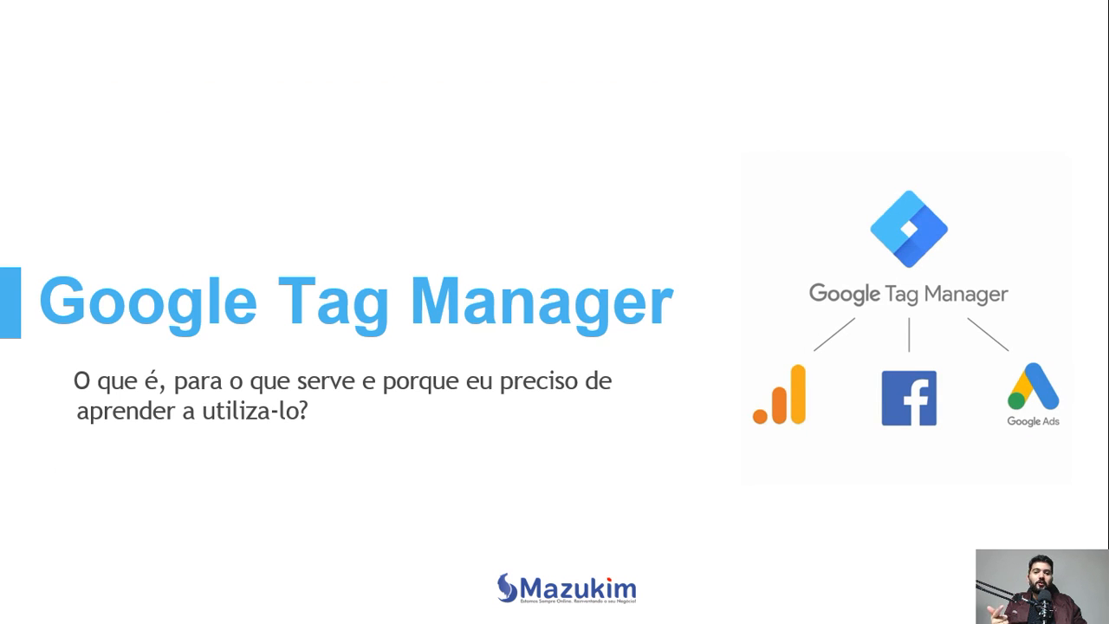